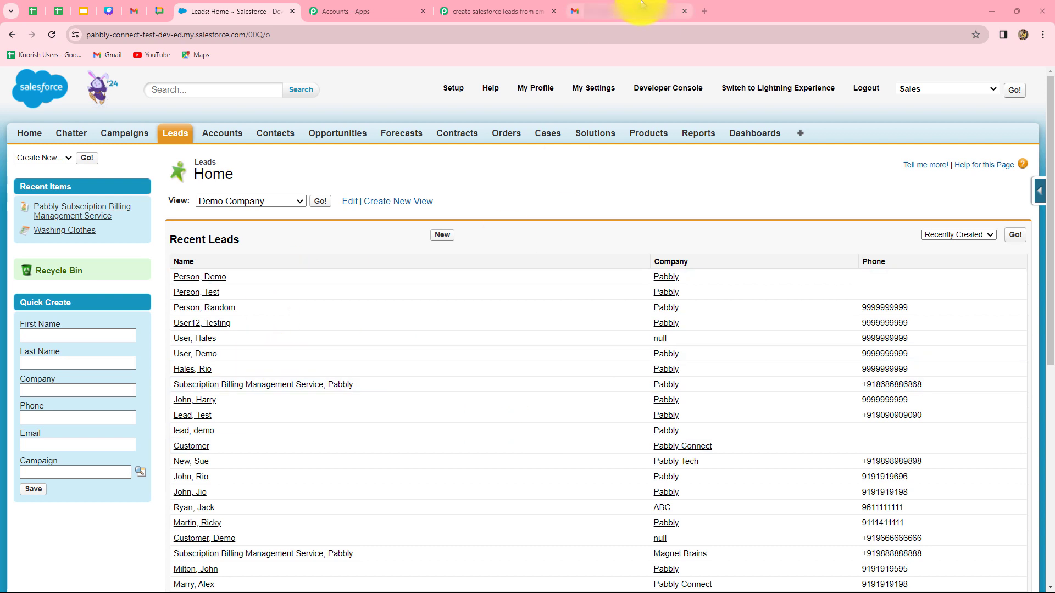
Switch to the Gmail tab to view the sent 'New Lead' email with the lead's details
left_click(622, 15)
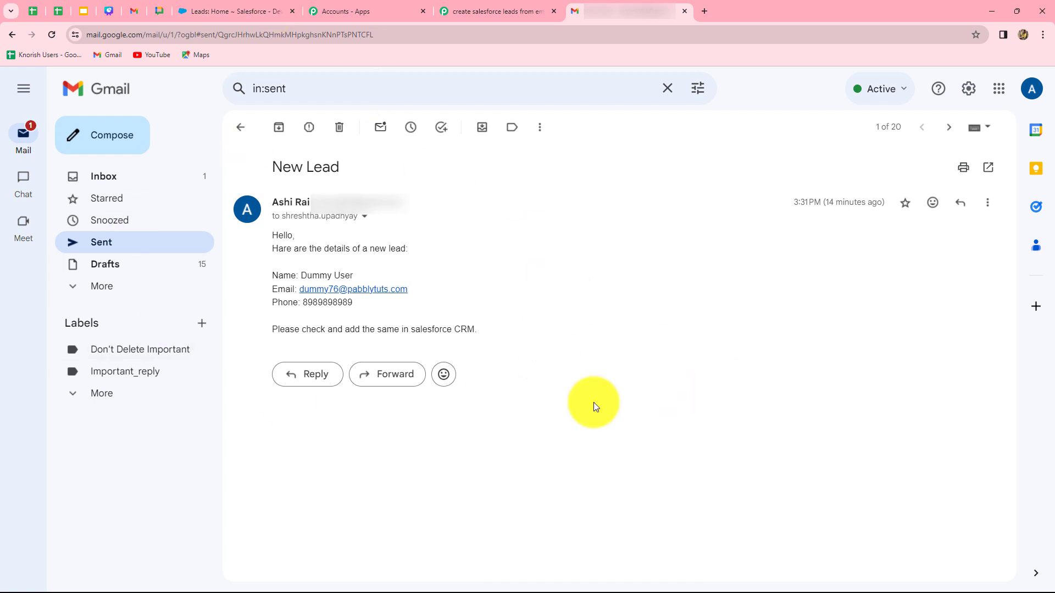
Return to the Salesforce Leads Home tab showing the Recent Leads list
left_click(247, 7)
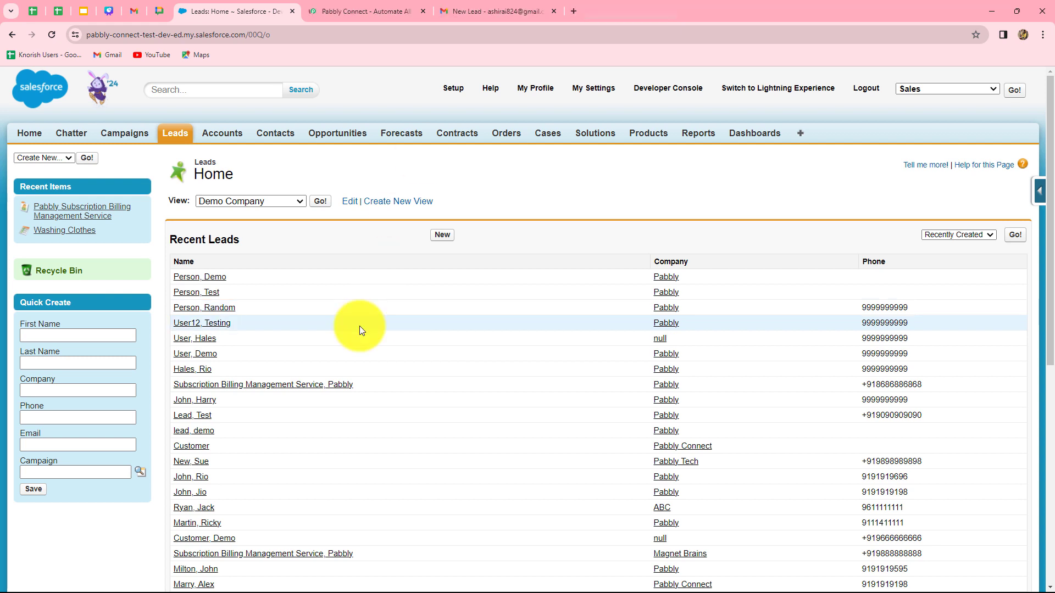
Switch to the browser tab with the Pabbly Connect website
left_click(354, 14)
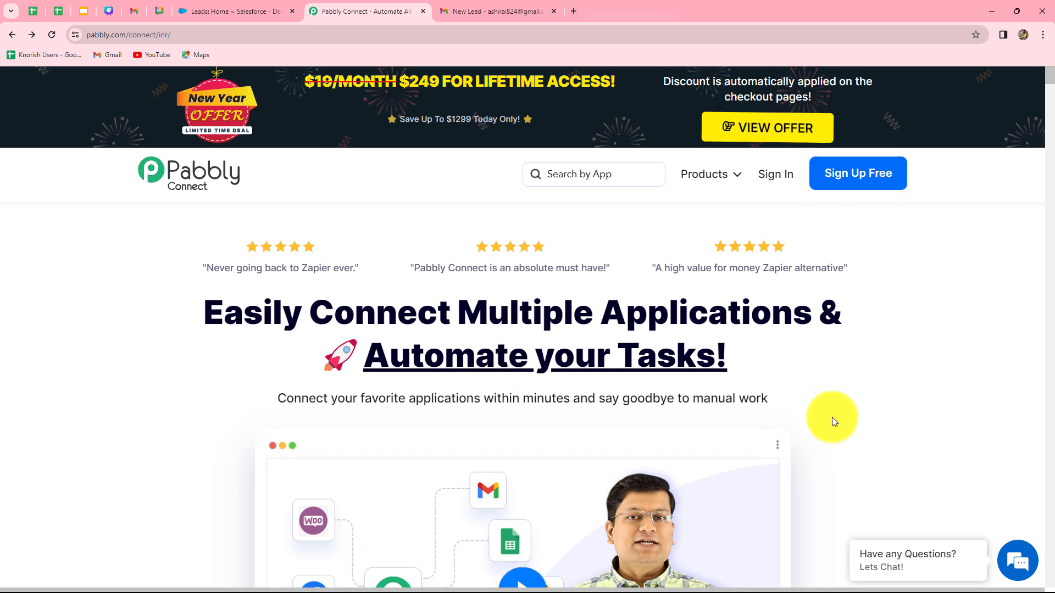
Sign in to Pabbly and launch Pabbly Connect from the All Apps page
left_click_drag(246, 315, 773, 372)
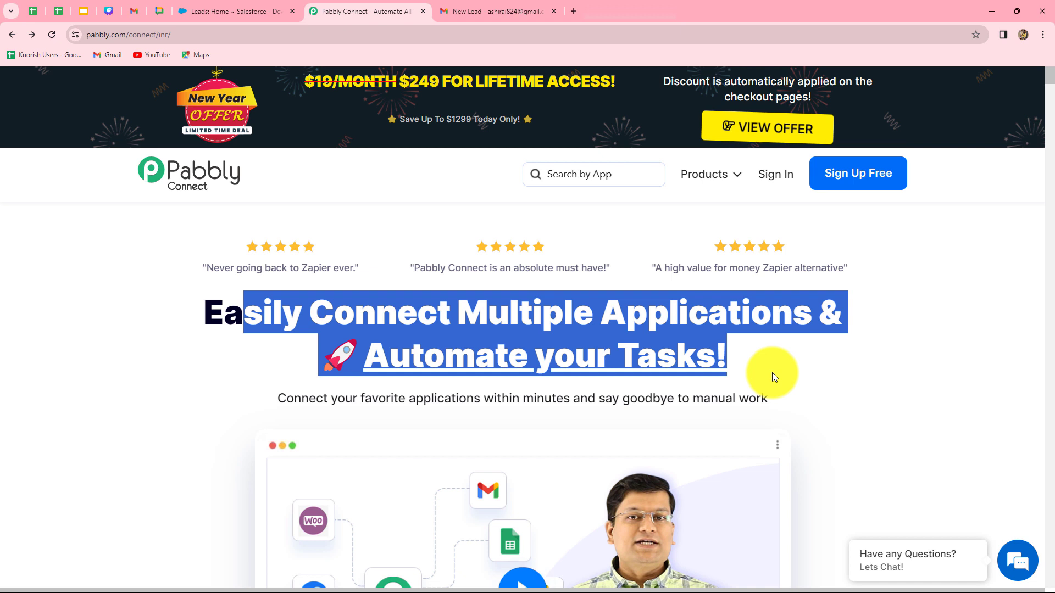
left_click(827, 381)
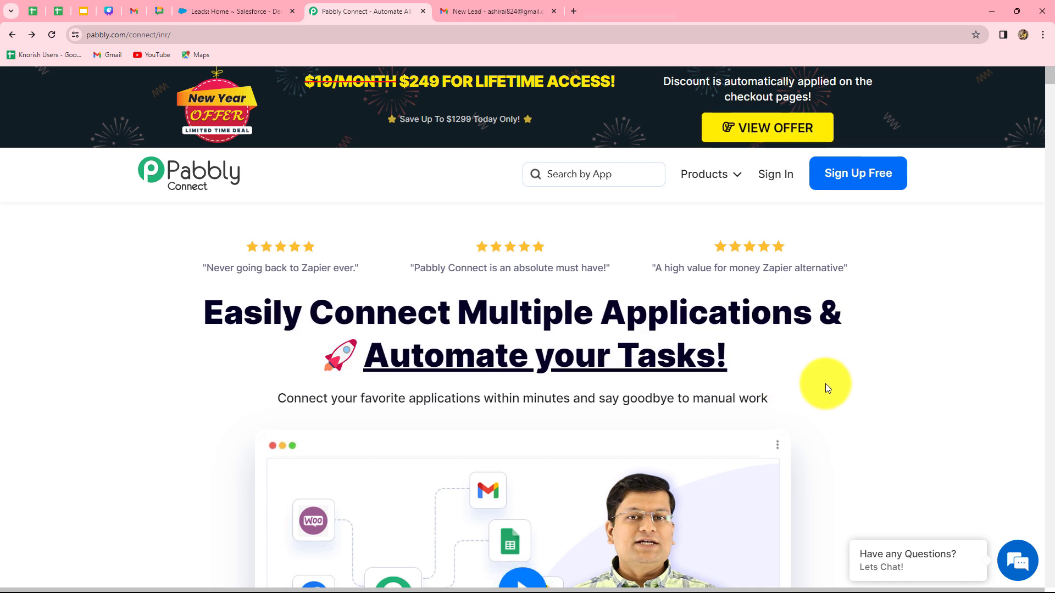
left_click(779, 177)
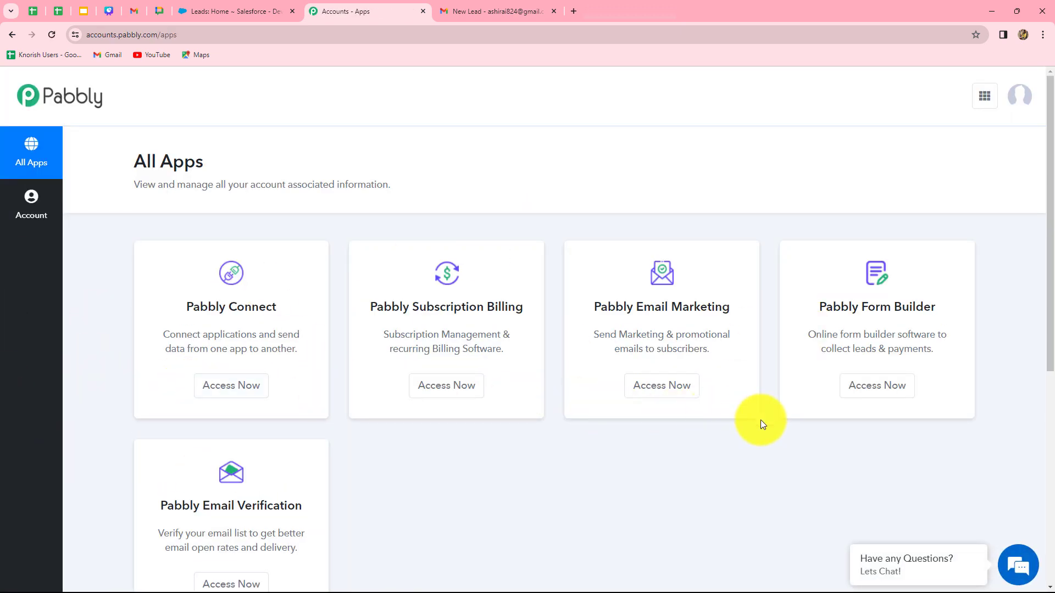
left_click(219, 394)
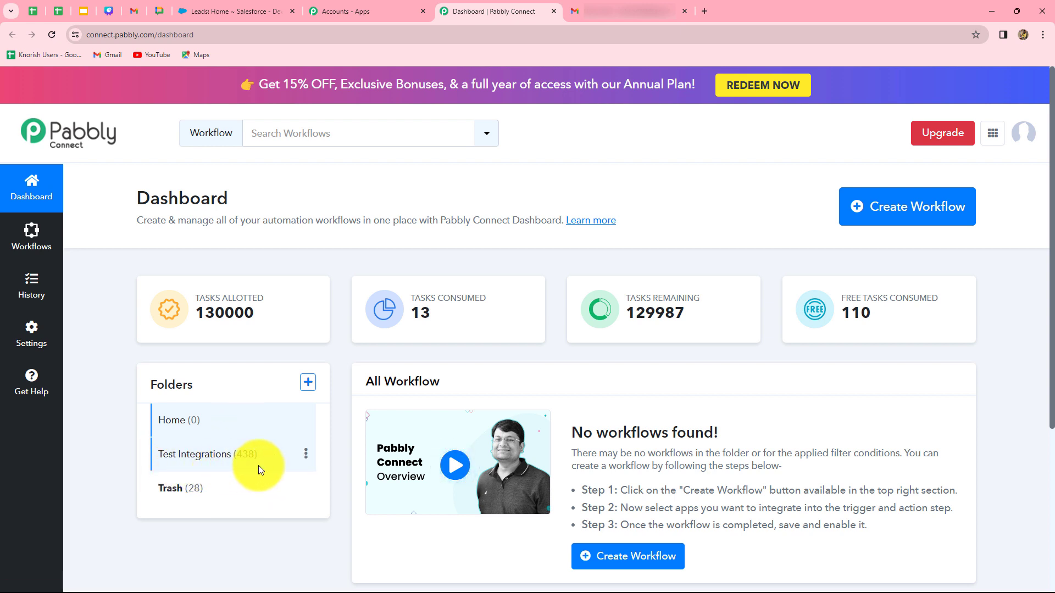
Create the workflow 'Create Salesforce Lead from Email' in the Test Integrations folder
left_click(307, 382)
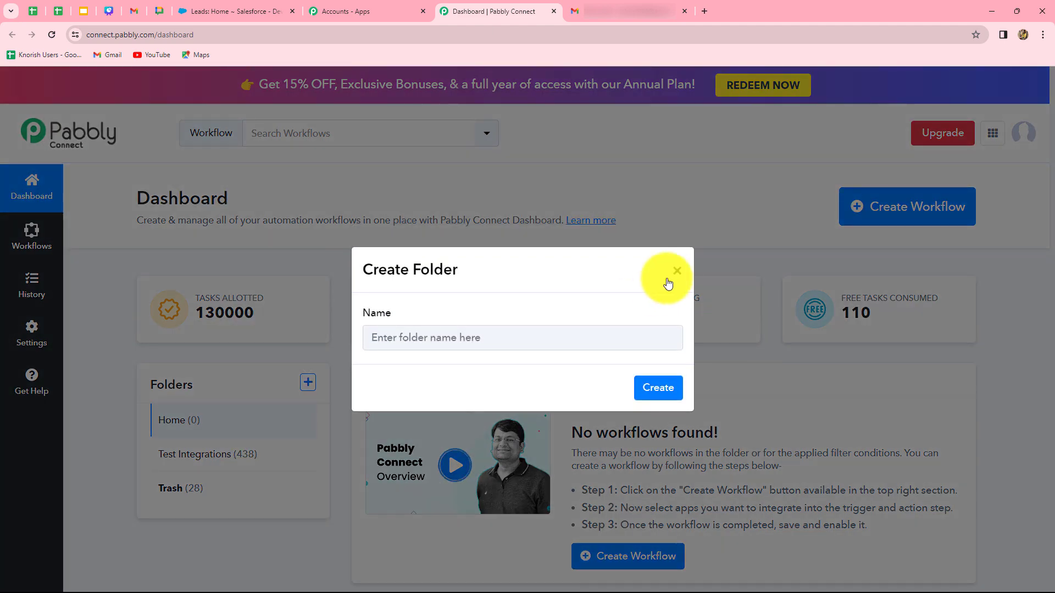
left_click(671, 276)
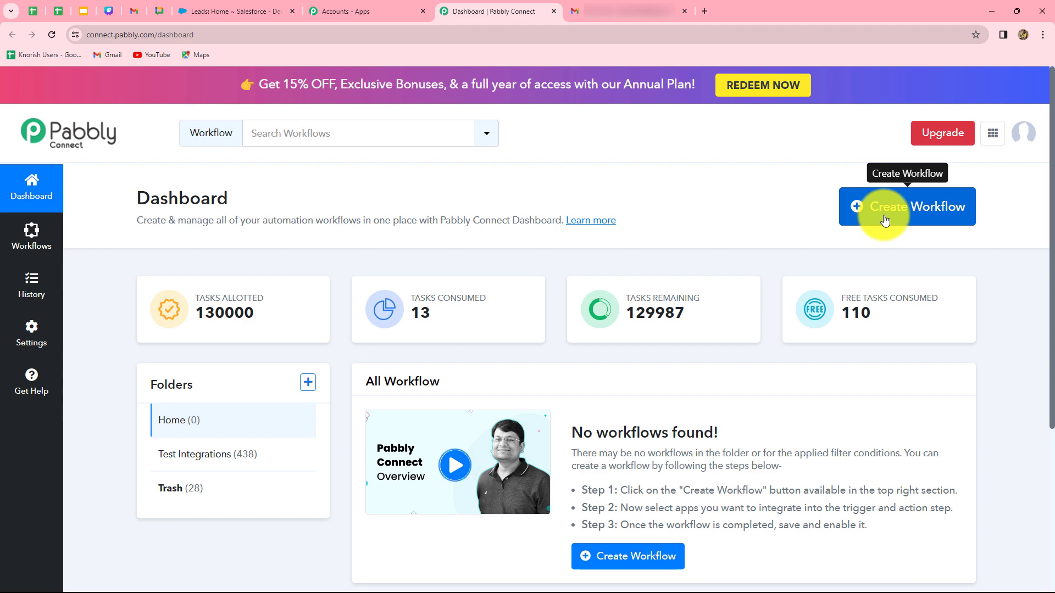
left_click(884, 220)
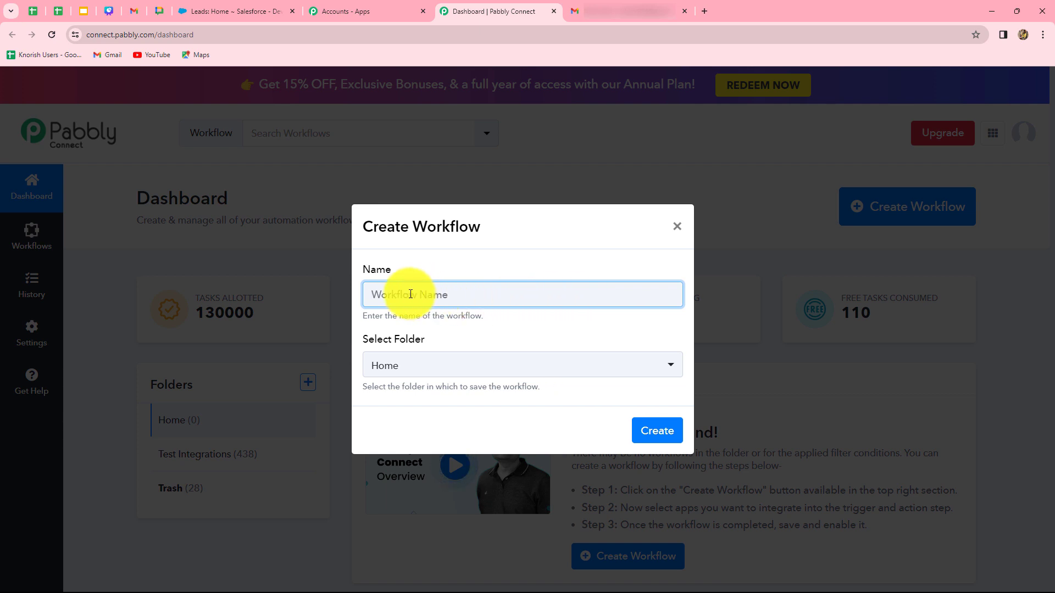
type("Create Salesforce Lead from Email")
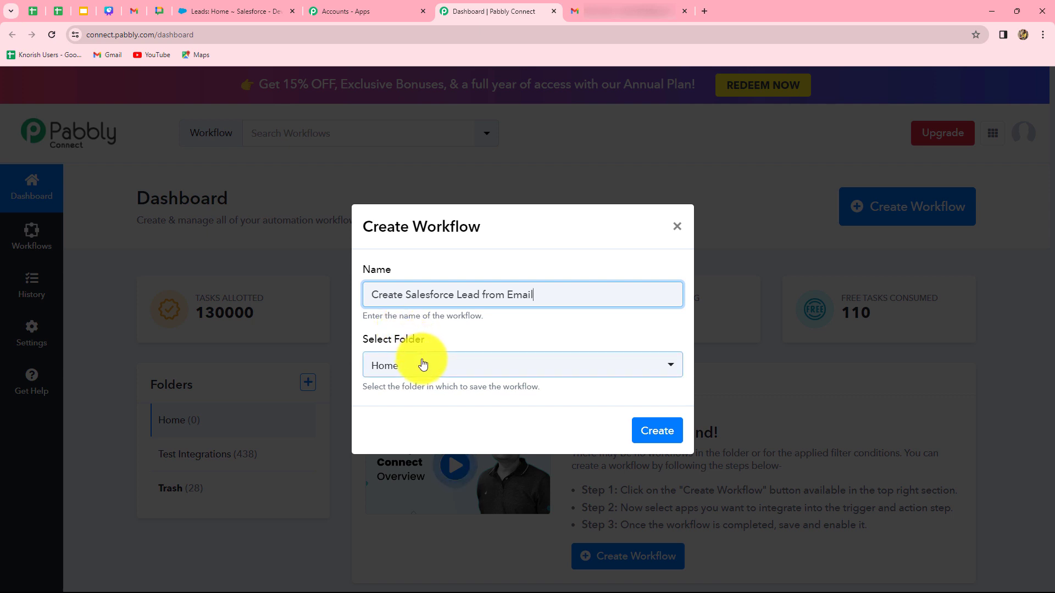
left_click(460, 373)
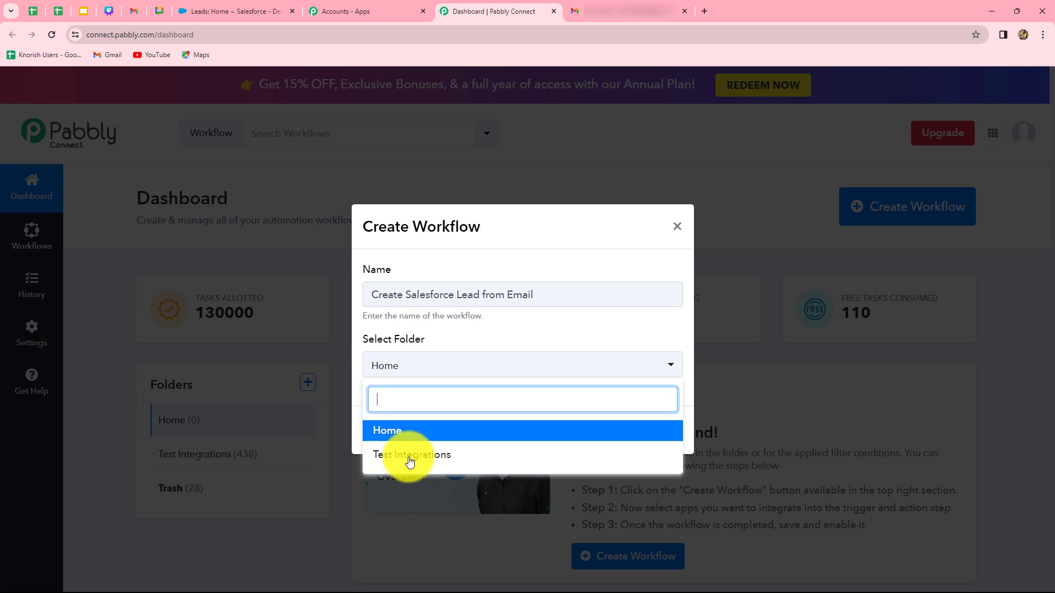
left_click(434, 464)
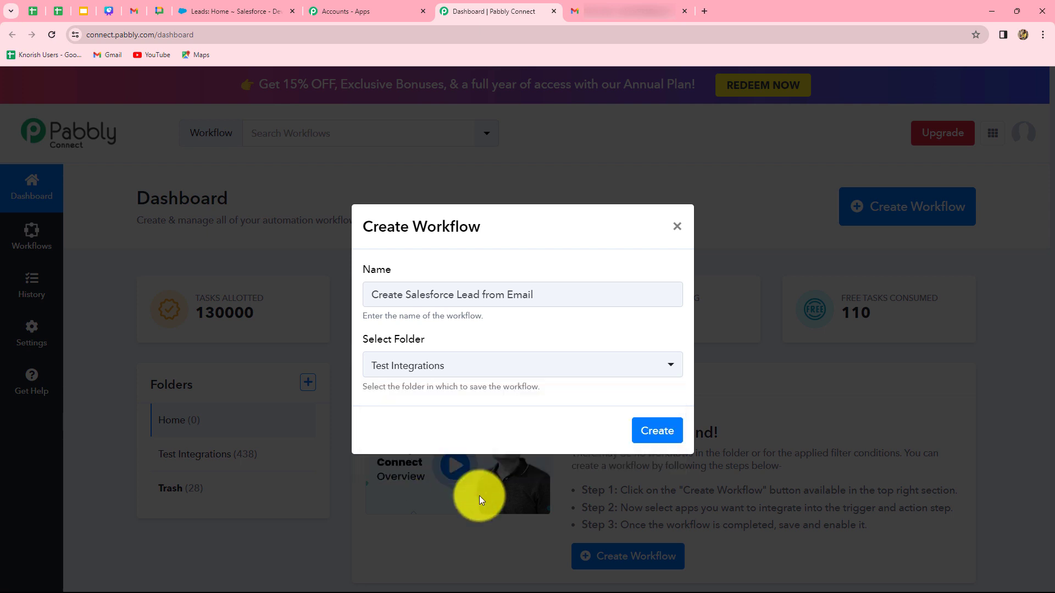
left_click(657, 431)
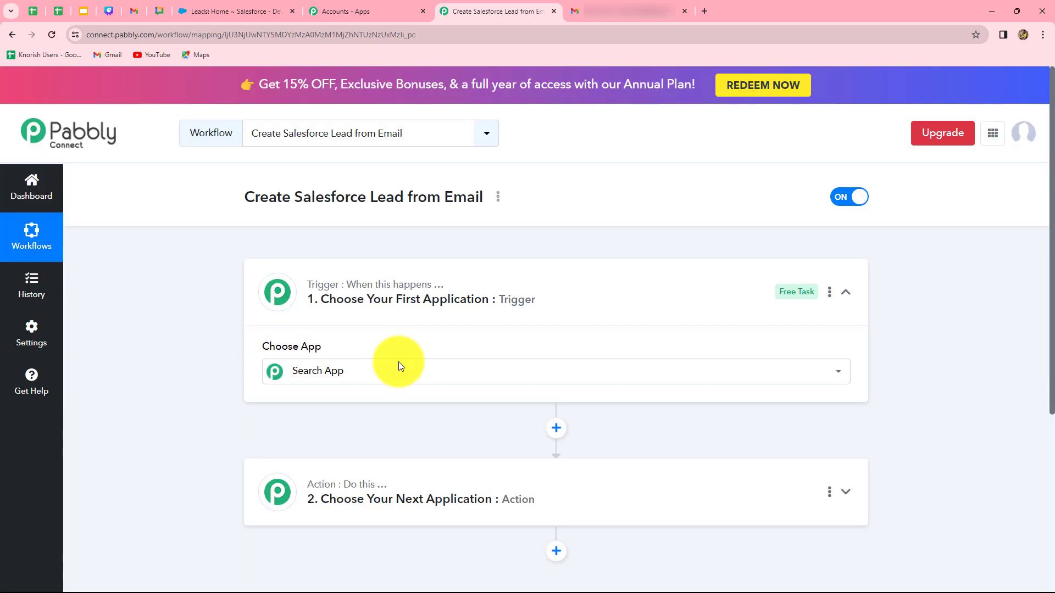
Open the trigger's app list and browse apps like Webhook, Email Parser and Schedule
left_click(398, 367)
scroll(142, 455, "down", 5)
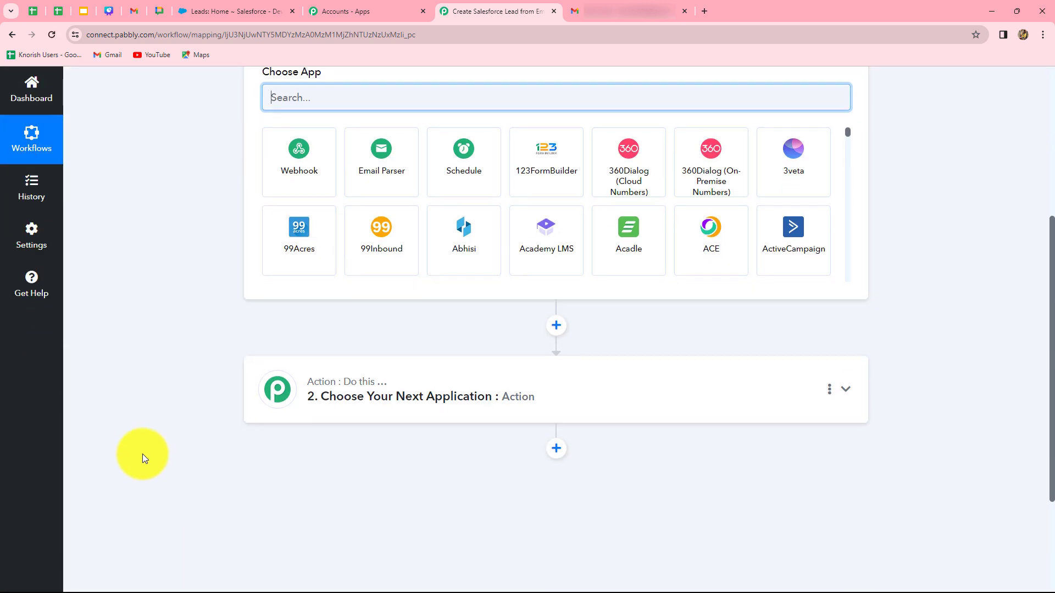
scroll(142, 455, "up", 3)
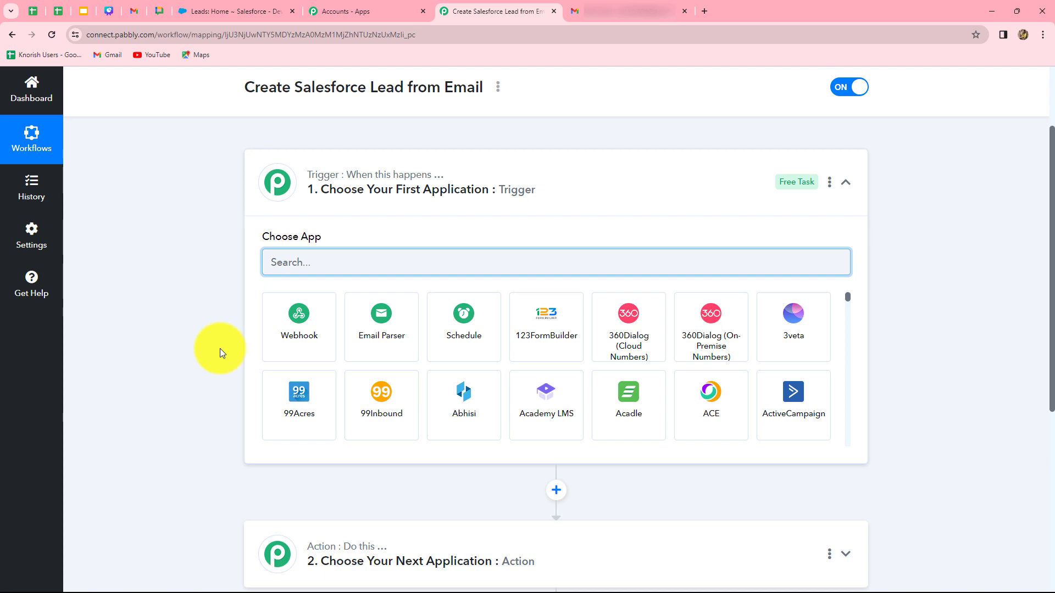
scroll(220, 349, "down", 2)
scroll(180, 276, "up", 2)
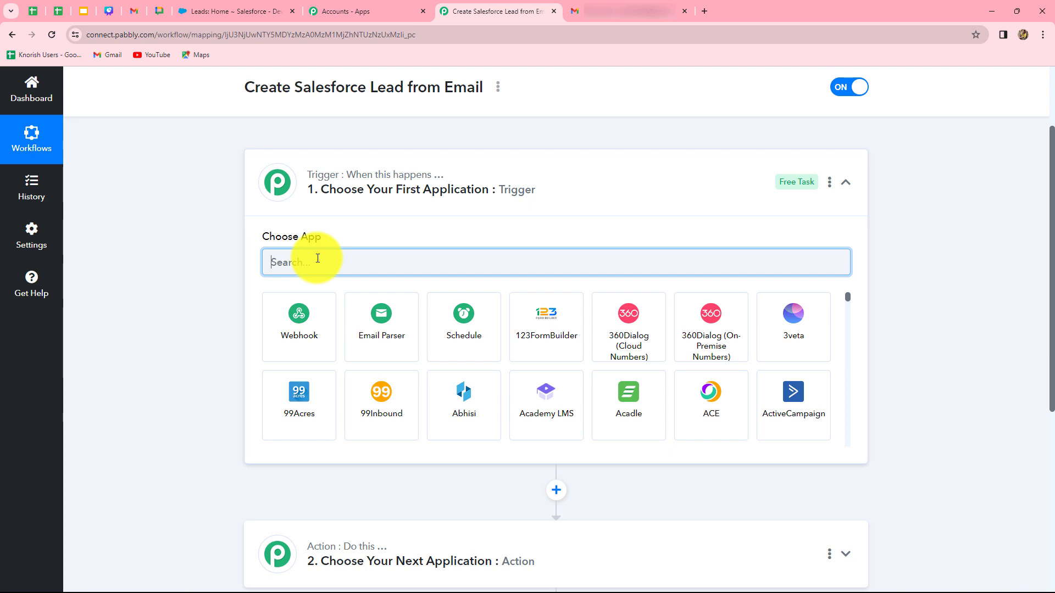
scroll(193, 315, "down", 1)
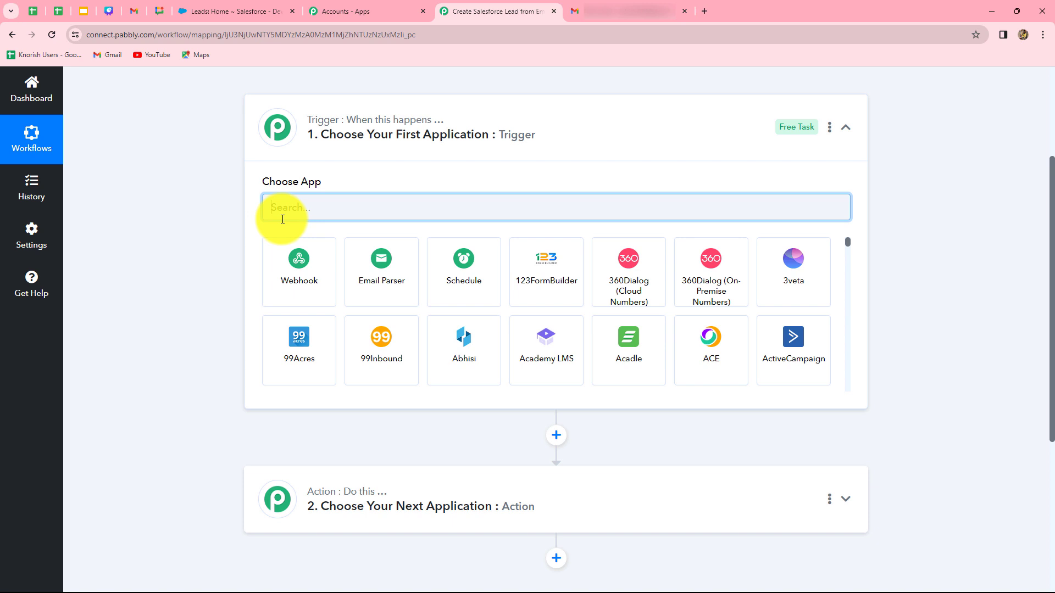
left_click(134, 11)
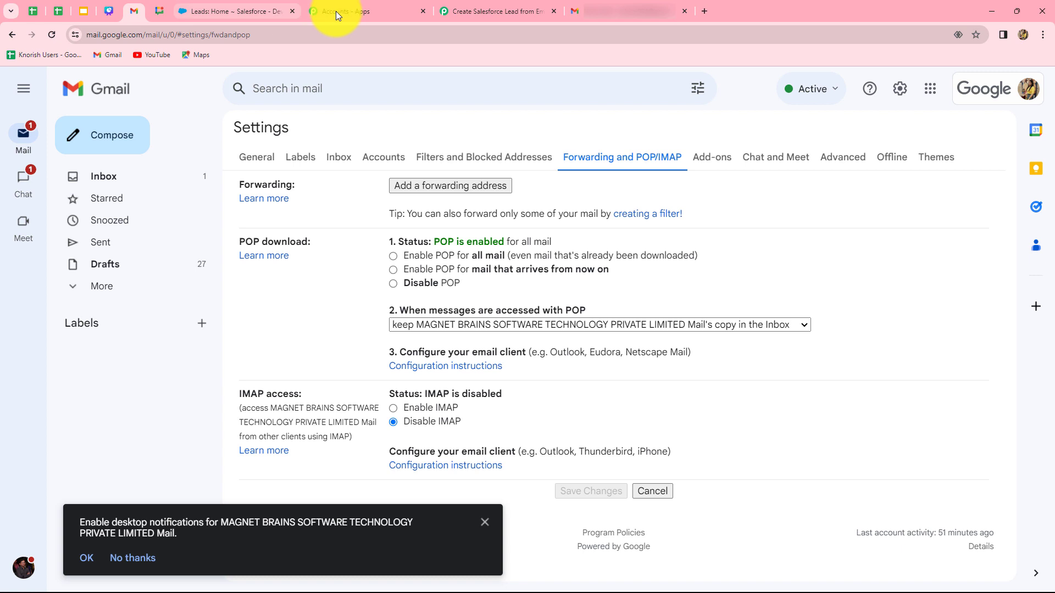
left_click(442, 8)
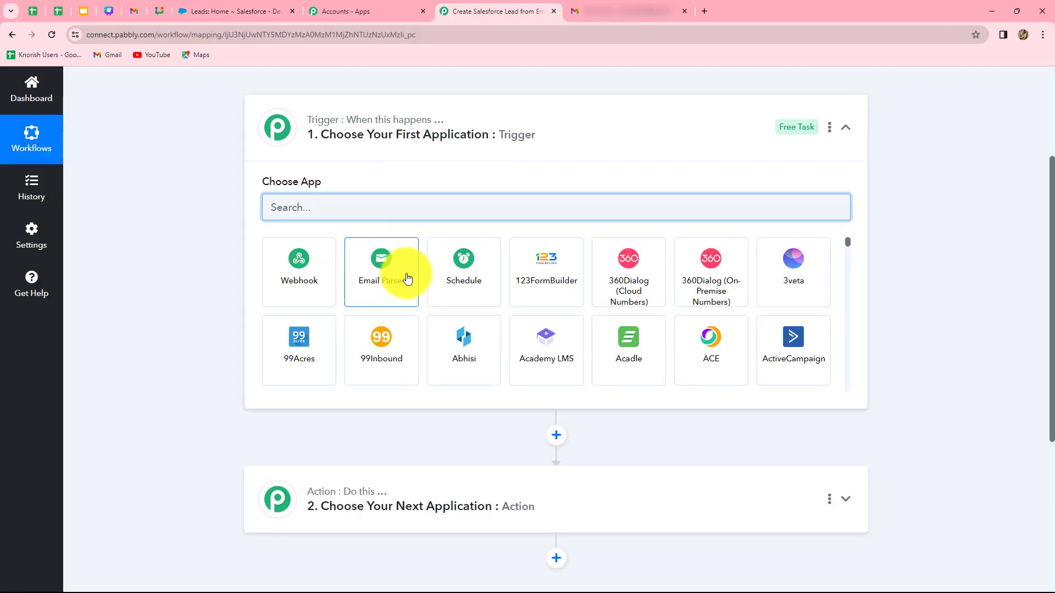
Choose Email Parser by Pabbly as the trigger and copy its parser email address
left_click(406, 280)
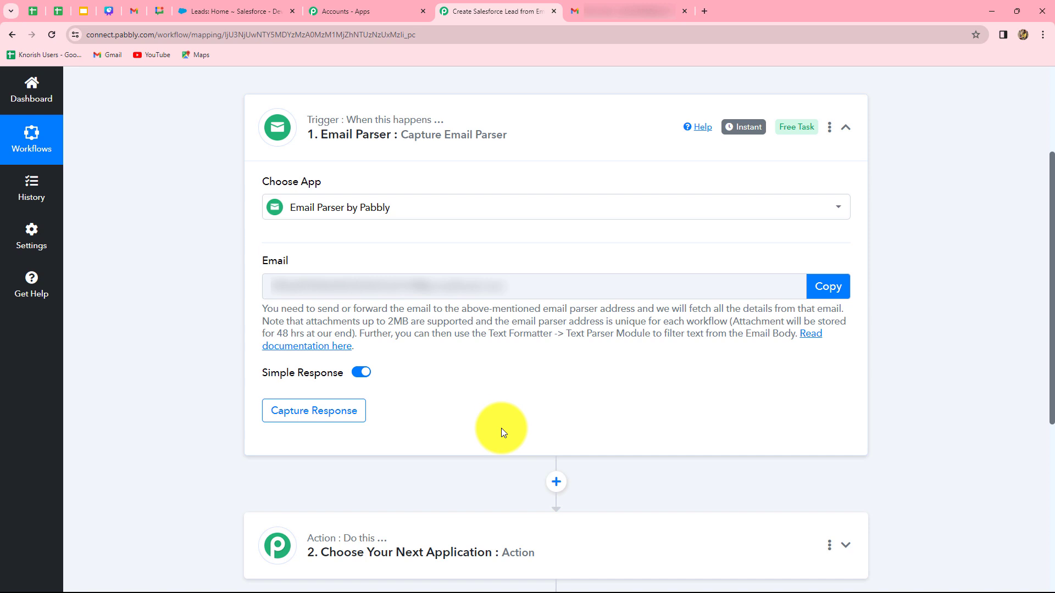
left_click(819, 286)
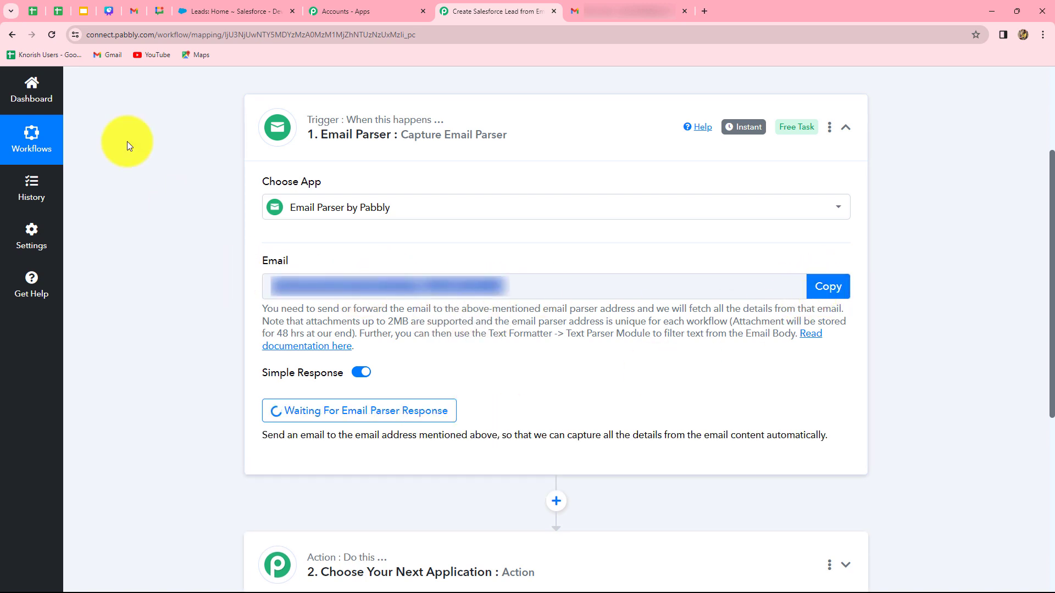
Open Gmail's Forwarding and POP/IMAP settings page
left_click(136, 15)
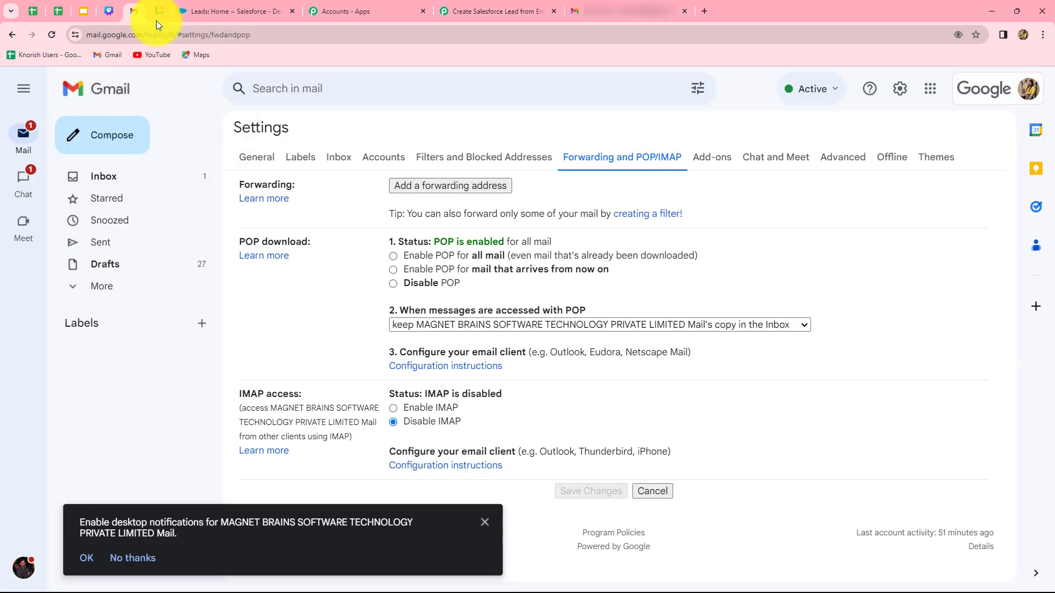
left_click(900, 89)
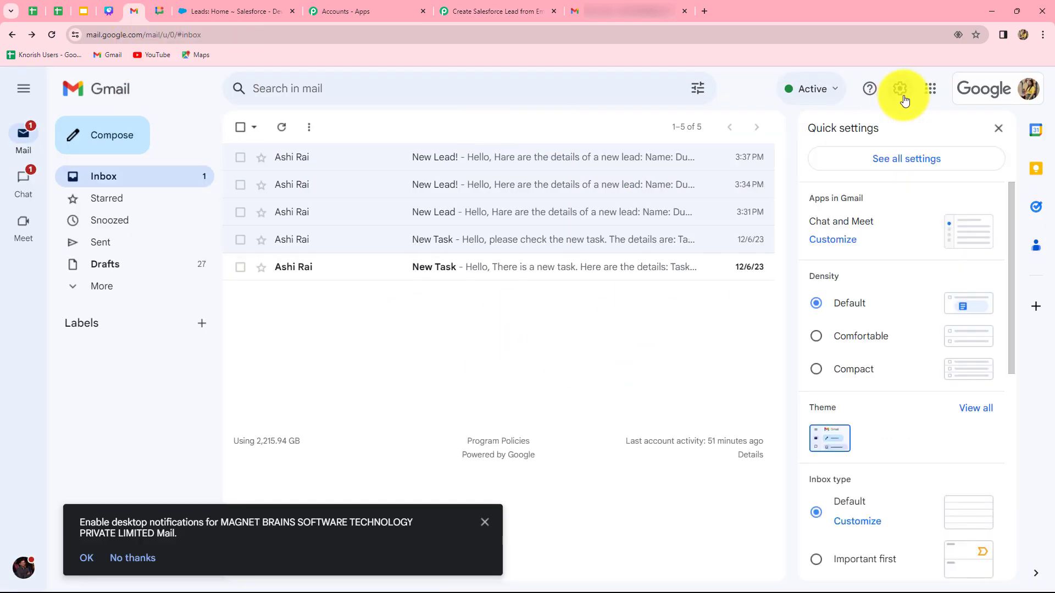
left_click(894, 162)
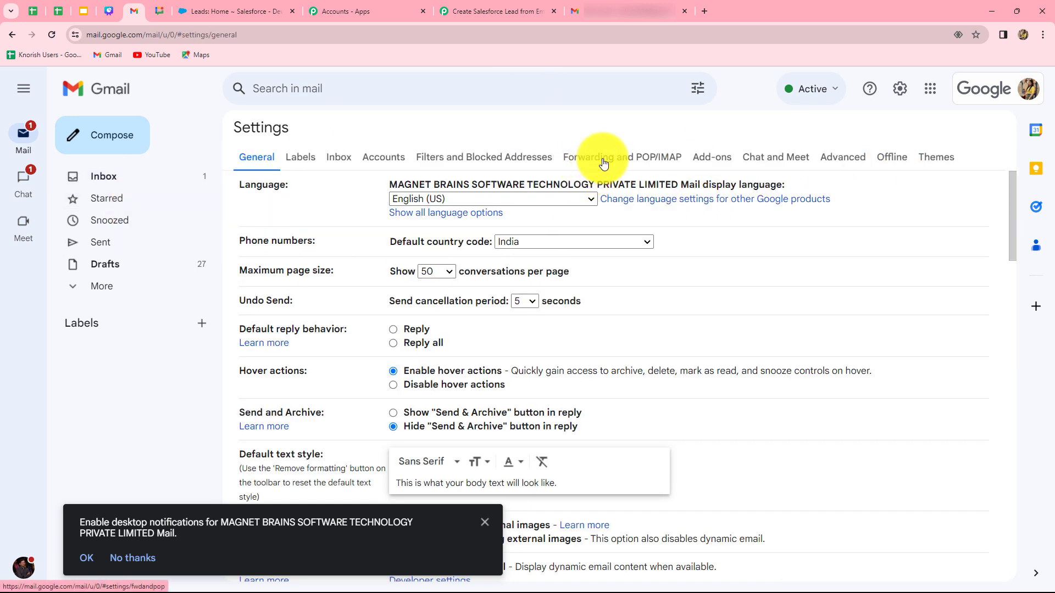
left_click(653, 164)
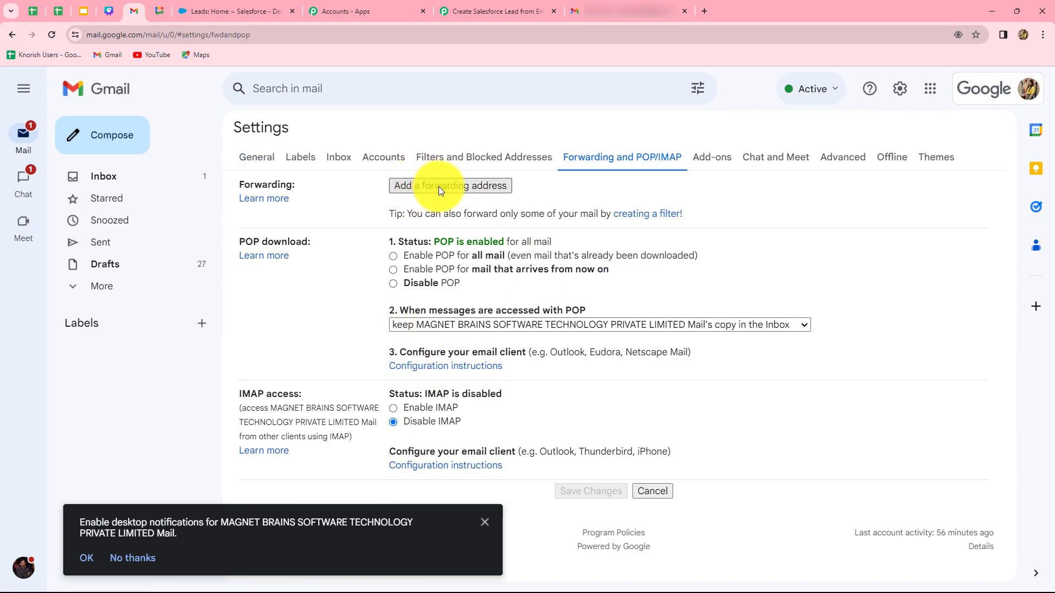
Add the copied Pabbly parser address as a Gmail forwarding address and proceed
left_click(467, 186)
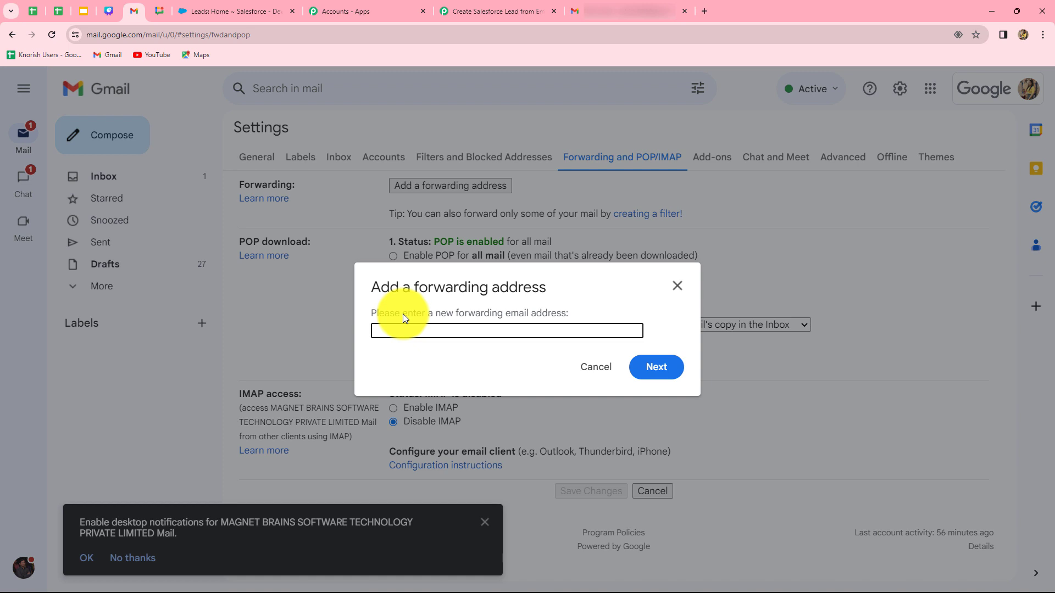
key("ctrl+v")
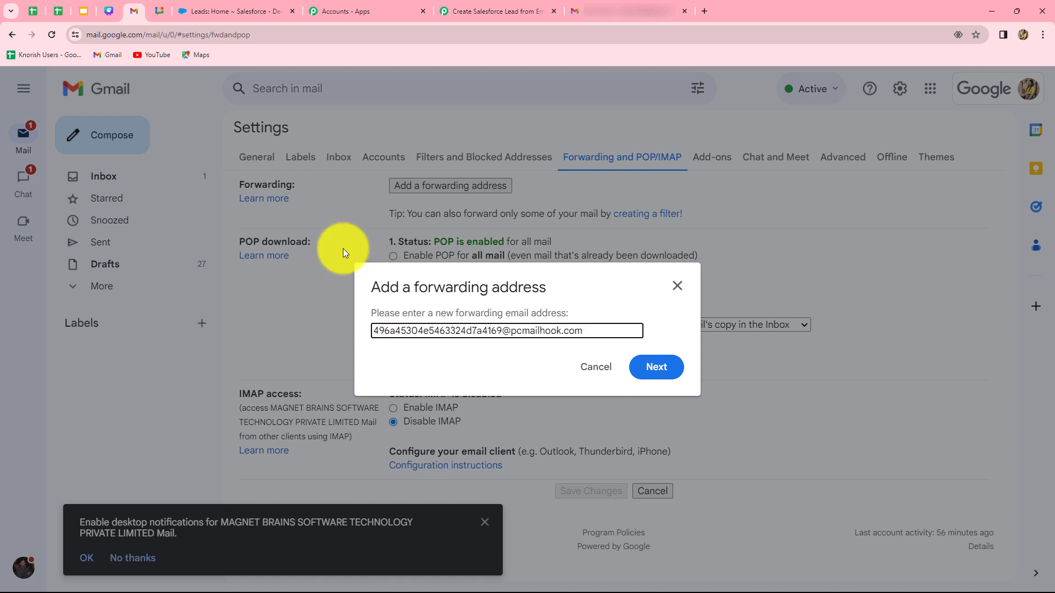
left_click(653, 367)
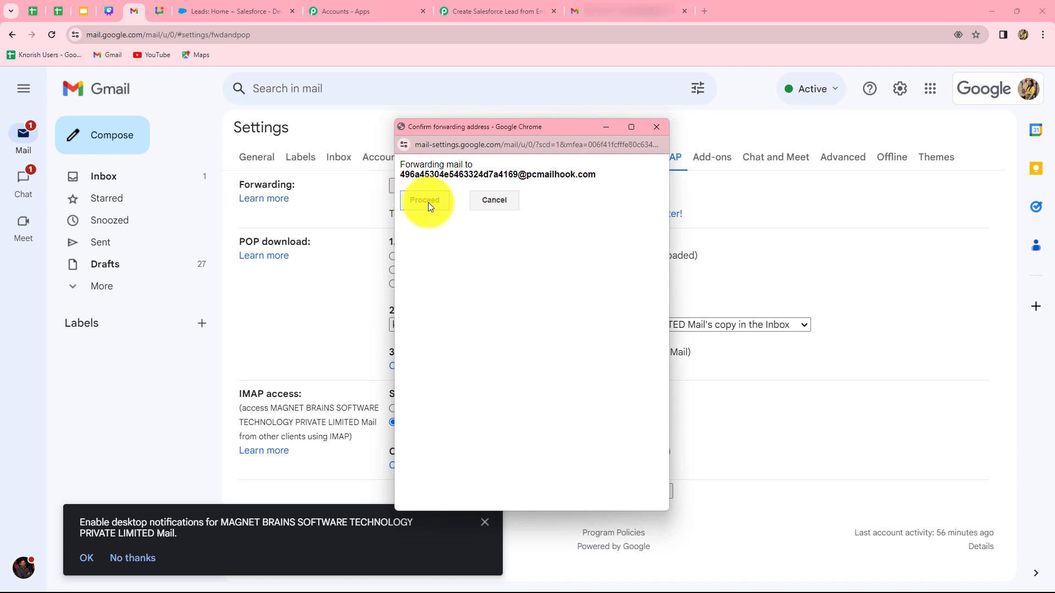
left_click(425, 201)
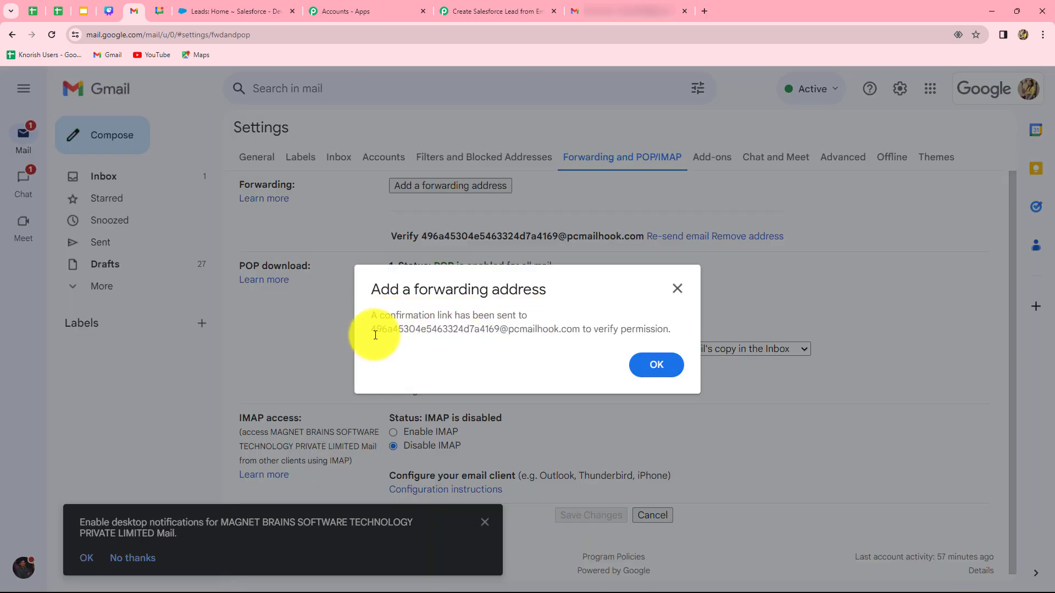
In Pabbly's Response Received, expand Body Text and select Gmail's forwarding confirmation link
left_click(657, 365)
left_click(476, 8)
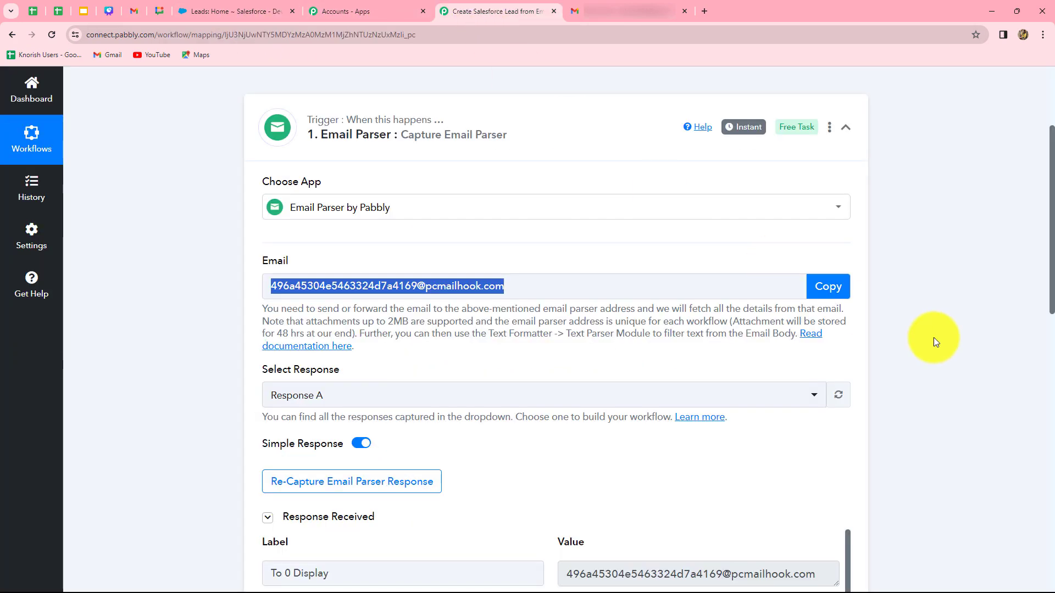
scroll(905, 332, "down", 7)
scroll(950, 340, "down", 3)
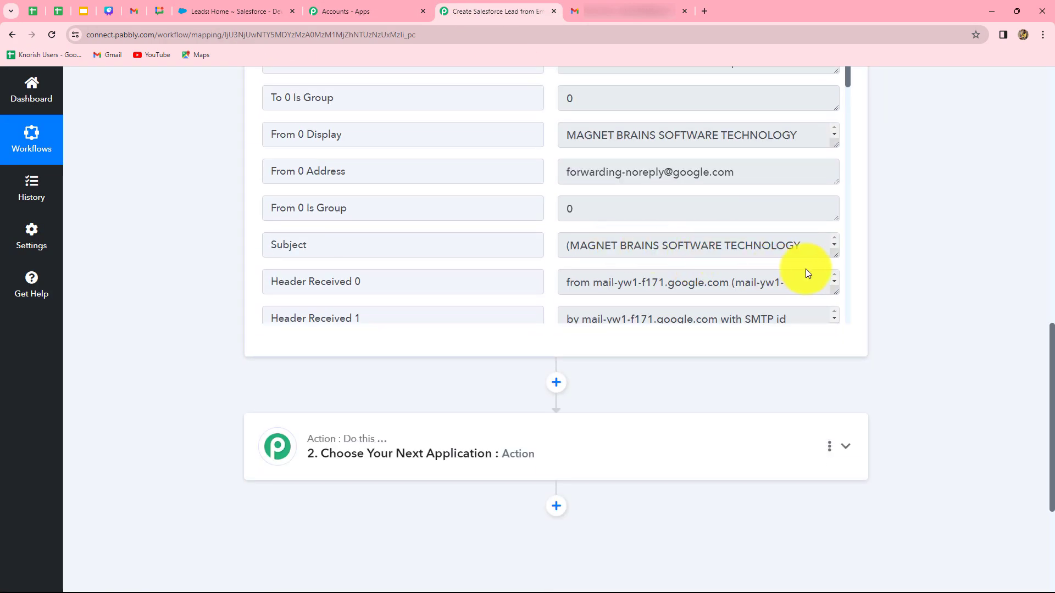
scroll(813, 273, "up", 2)
scroll(617, 288, "down", 10)
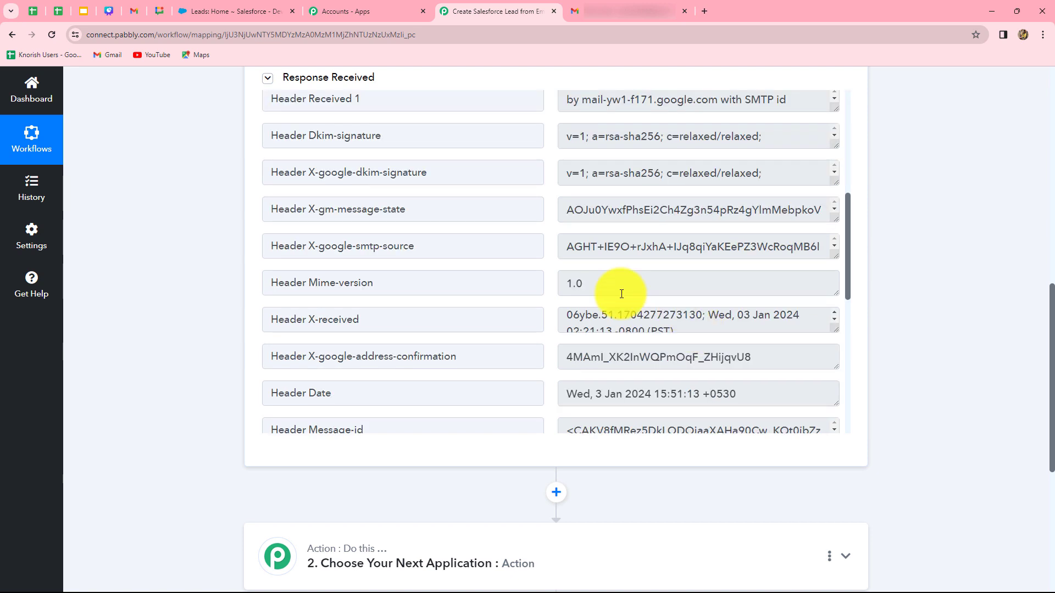
scroll(622, 294, "down", 3)
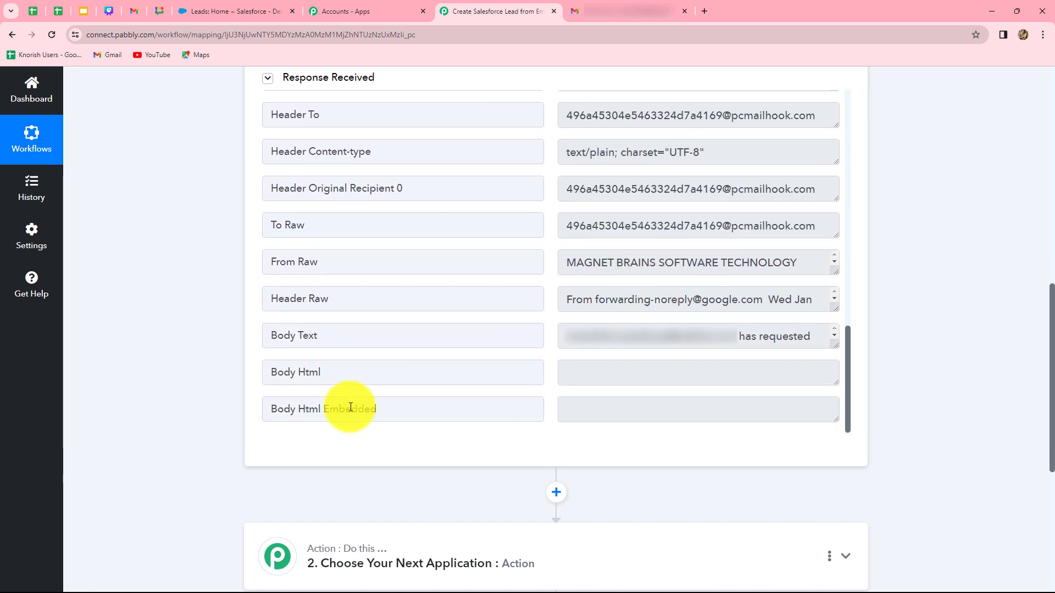
left_click(830, 343)
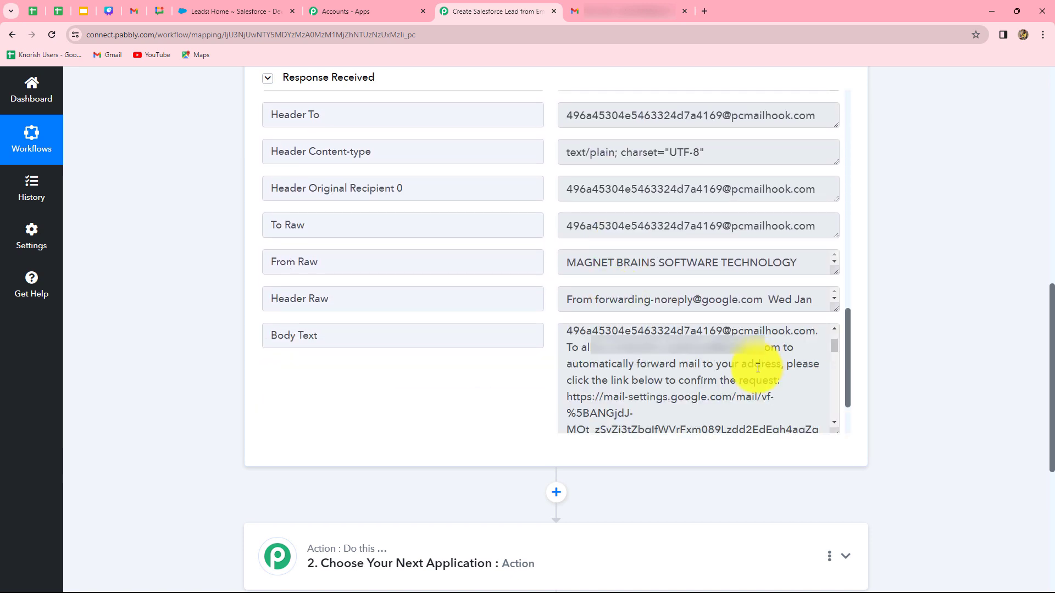
scroll(758, 368, "down", 2)
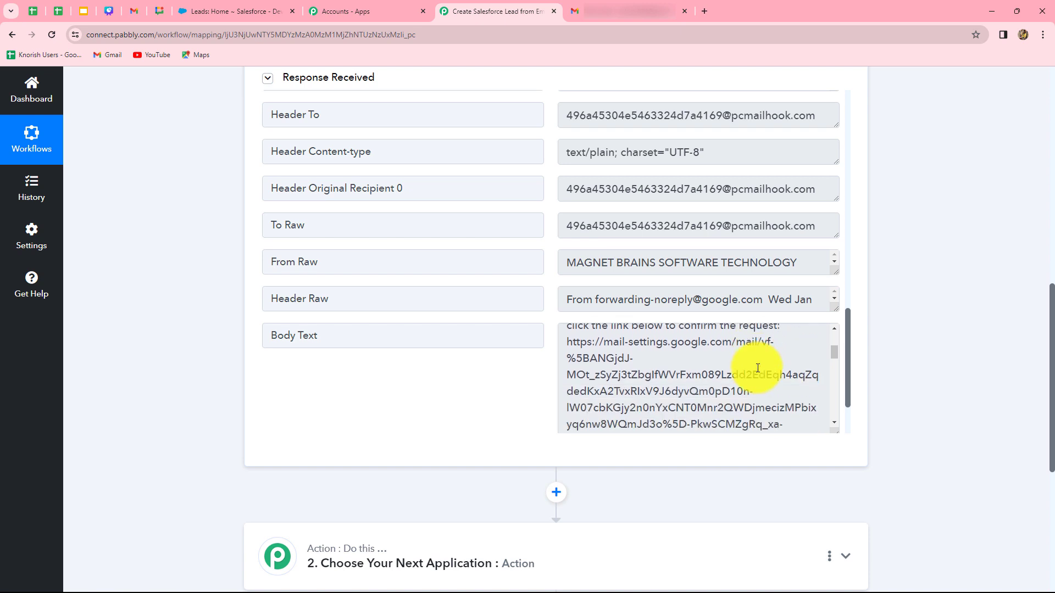
left_click_drag(749, 365, 661, 373)
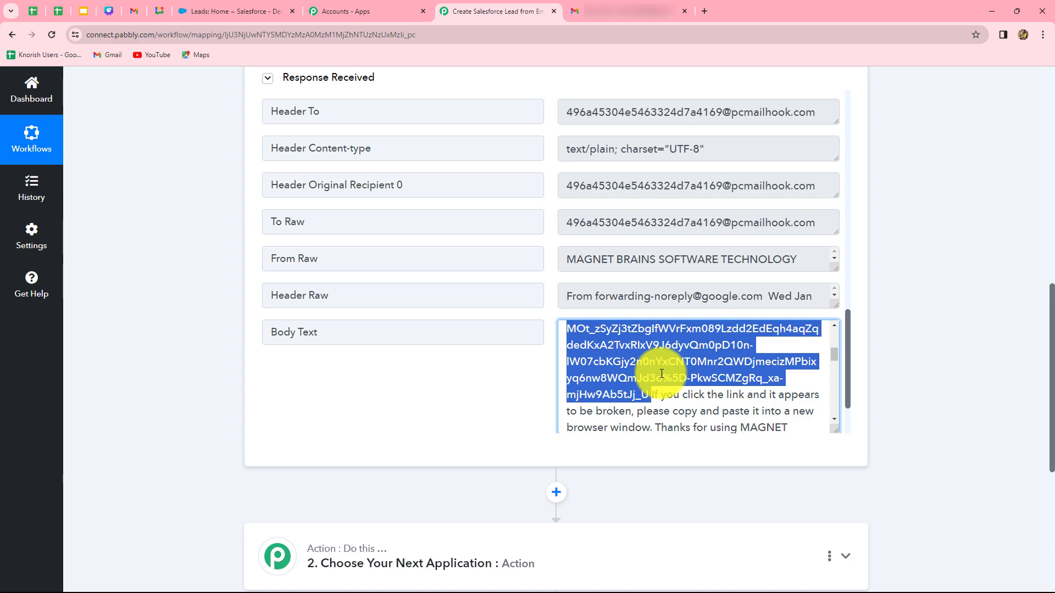
Open the confirmation link in a new tab and confirm forwarding to the parser address
left_click(705, 14)
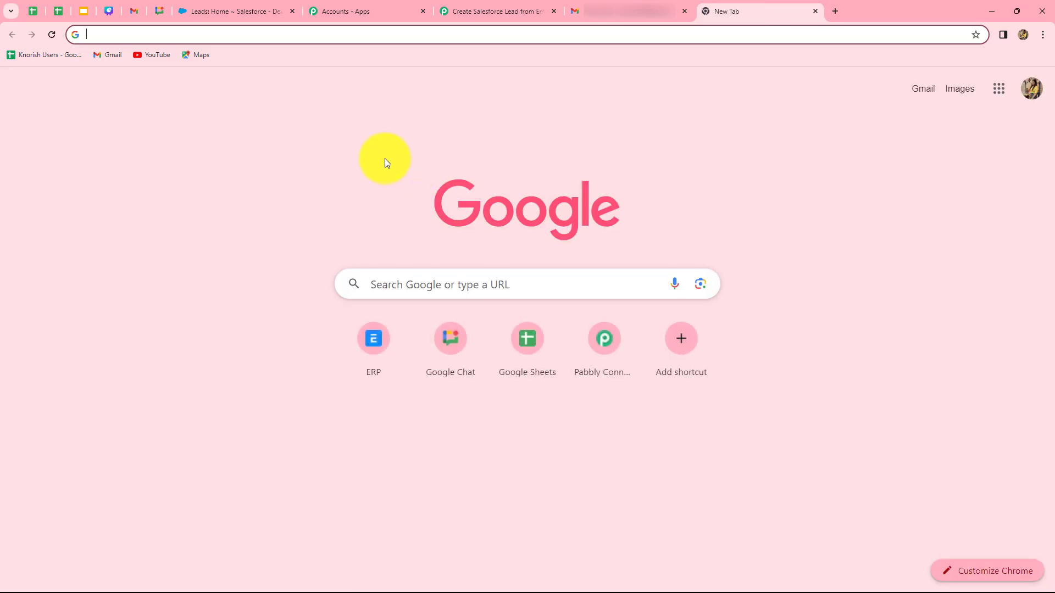
key("ctrl+v")
key("Return")
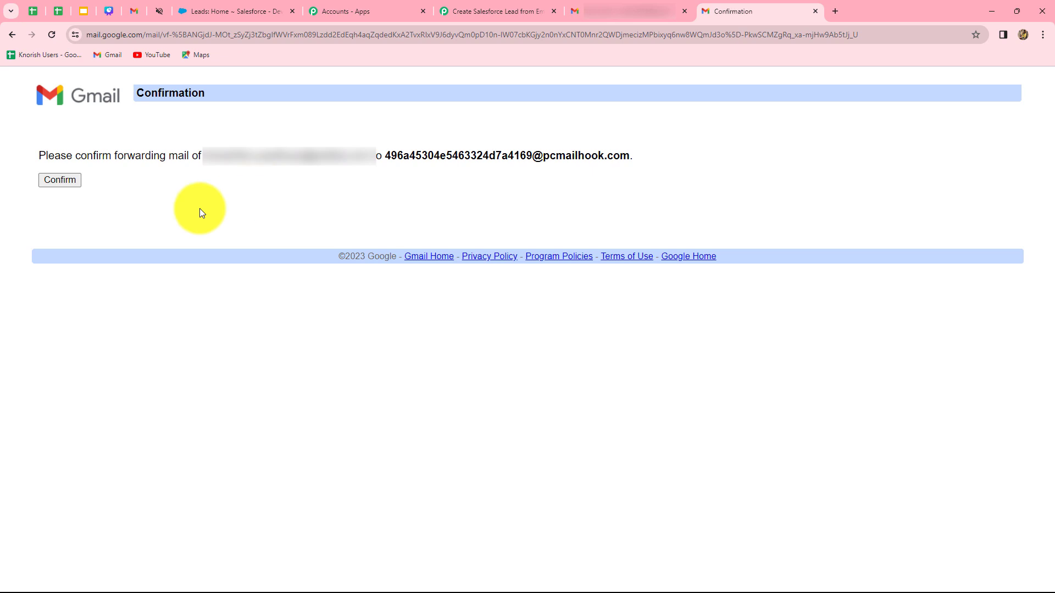
left_click(62, 180)
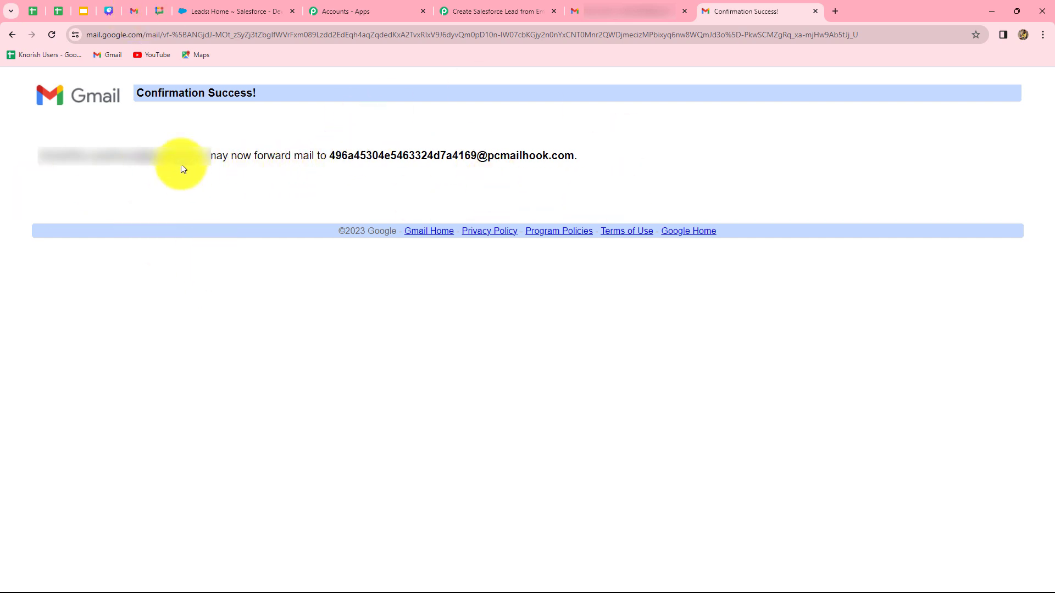
Turn on 'Forward a copy of incoming mail' in Gmail and save the changes
left_click(133, 12)
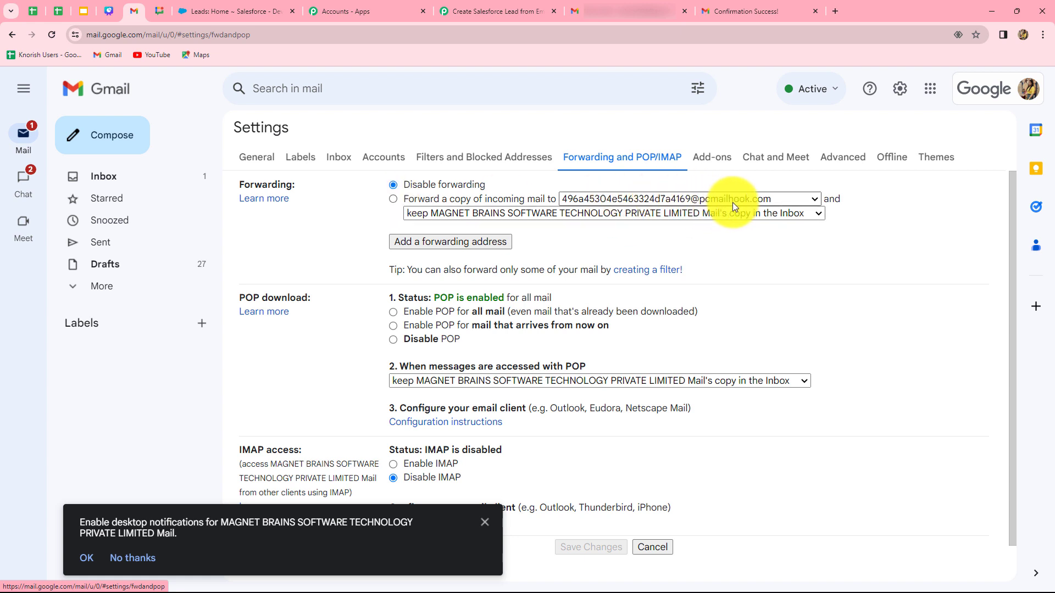
left_click(393, 199)
left_click(580, 548)
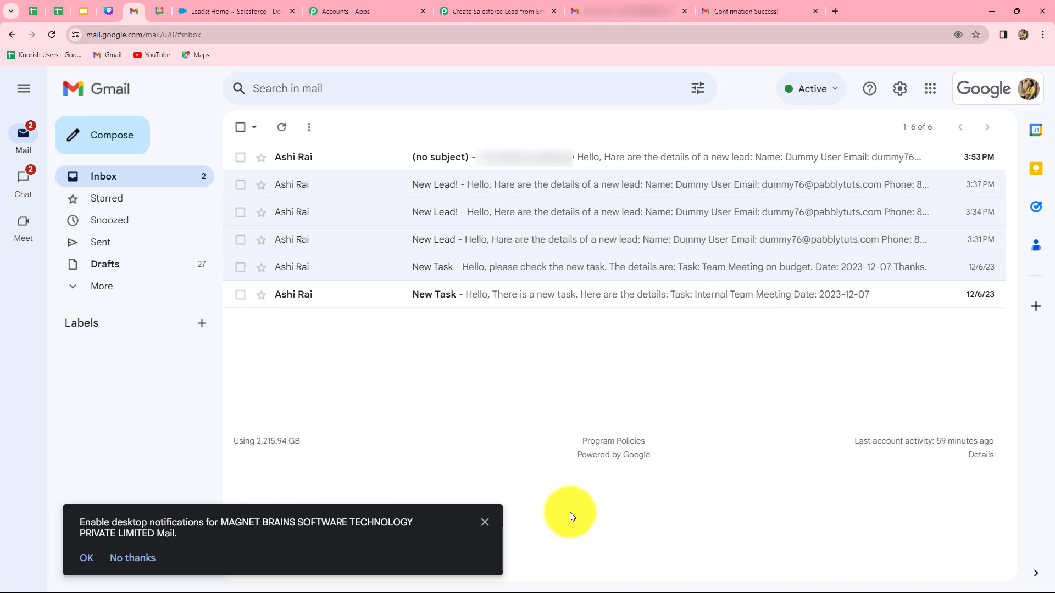
Reset the Email Parser trigger to re-capture a new response, then go to the sender Gmail account
left_click(470, 4)
scroll(659, 330, "up", 4)
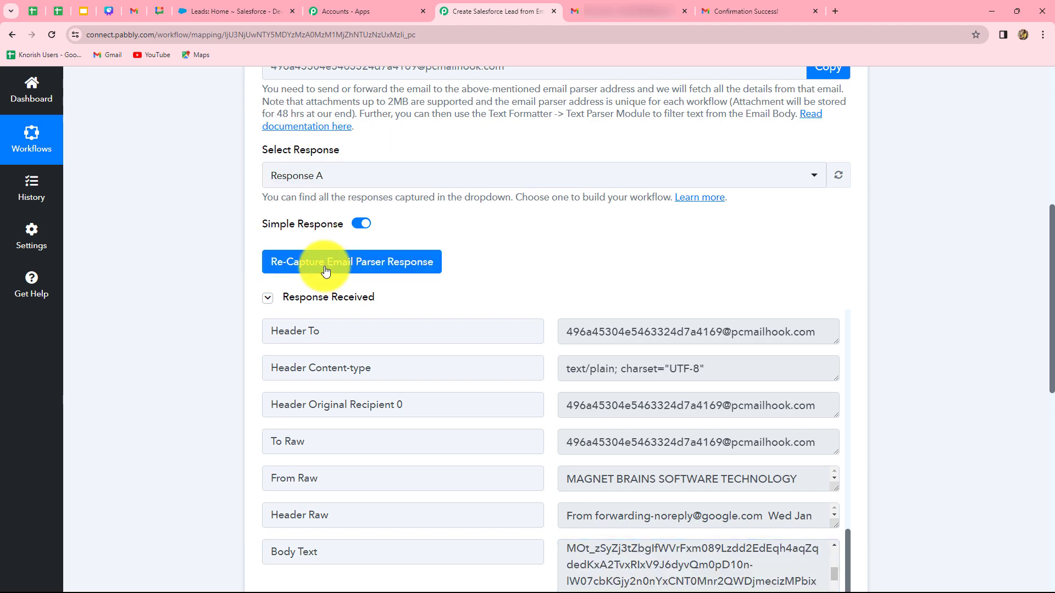
left_click(332, 268)
left_click(494, 405)
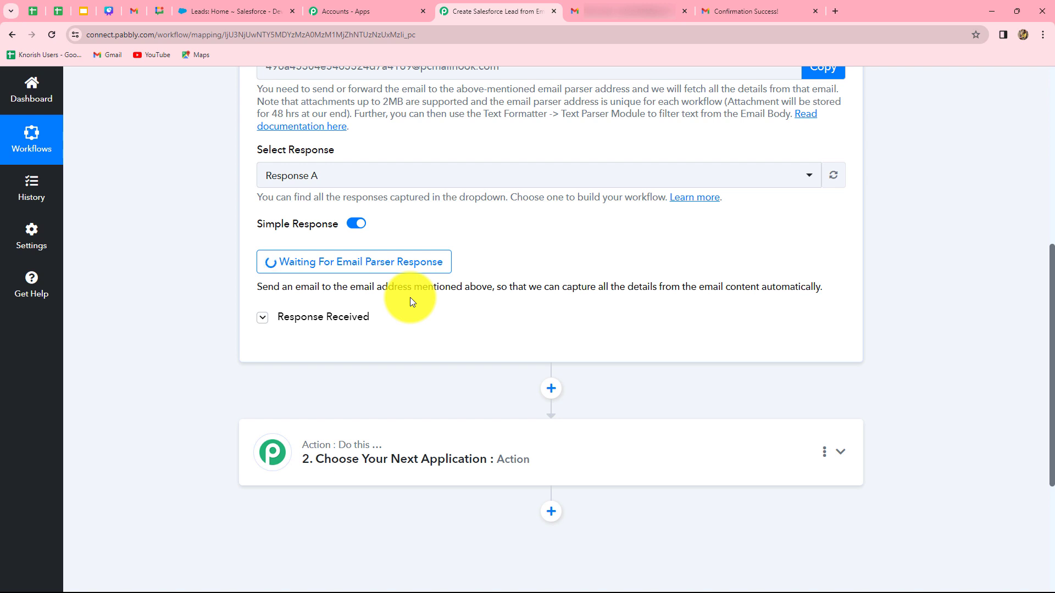
left_click(137, 11)
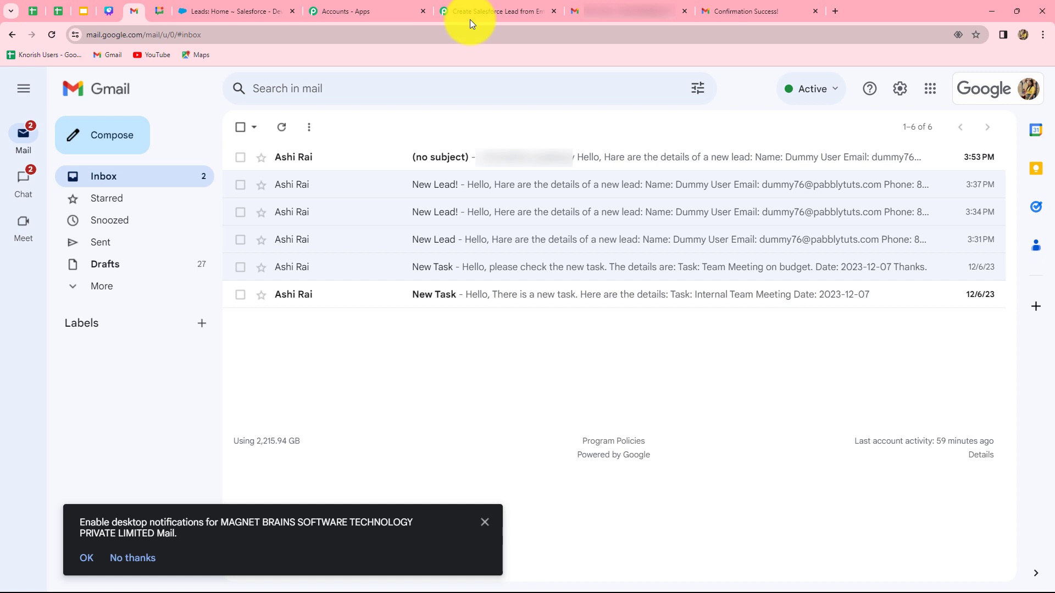
left_click(474, 13)
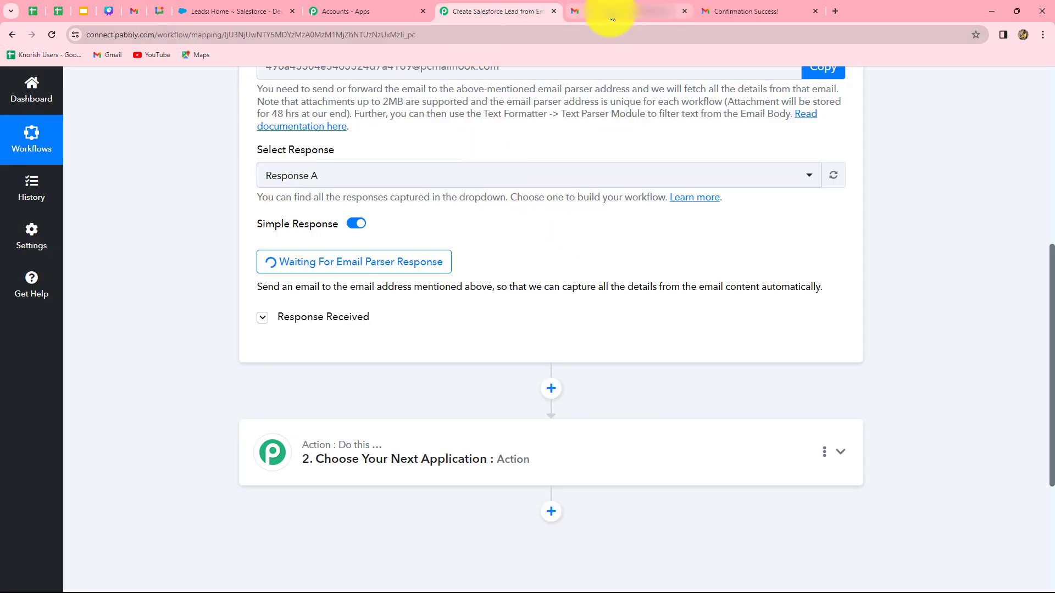
left_click(610, 17)
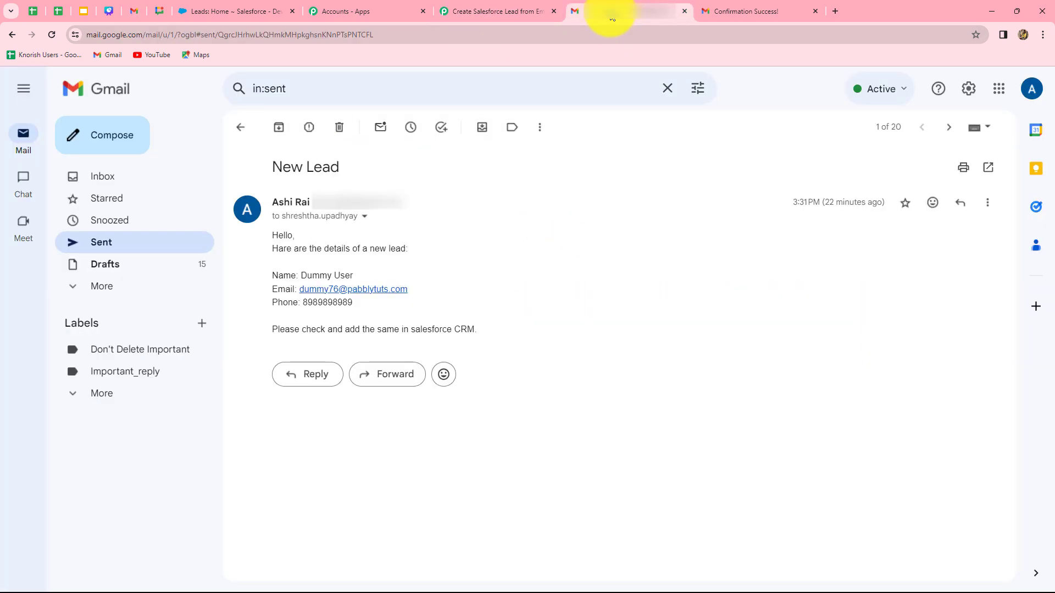
Send a 'New Lead!' email to the parser address with the pasted lead details as body
left_click(99, 140)
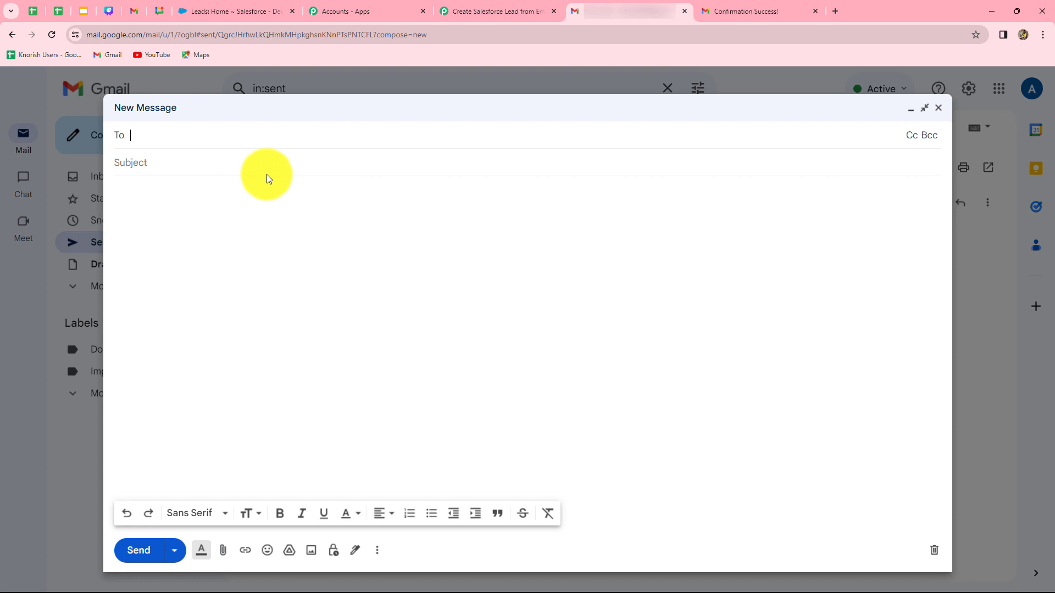
type("sh")
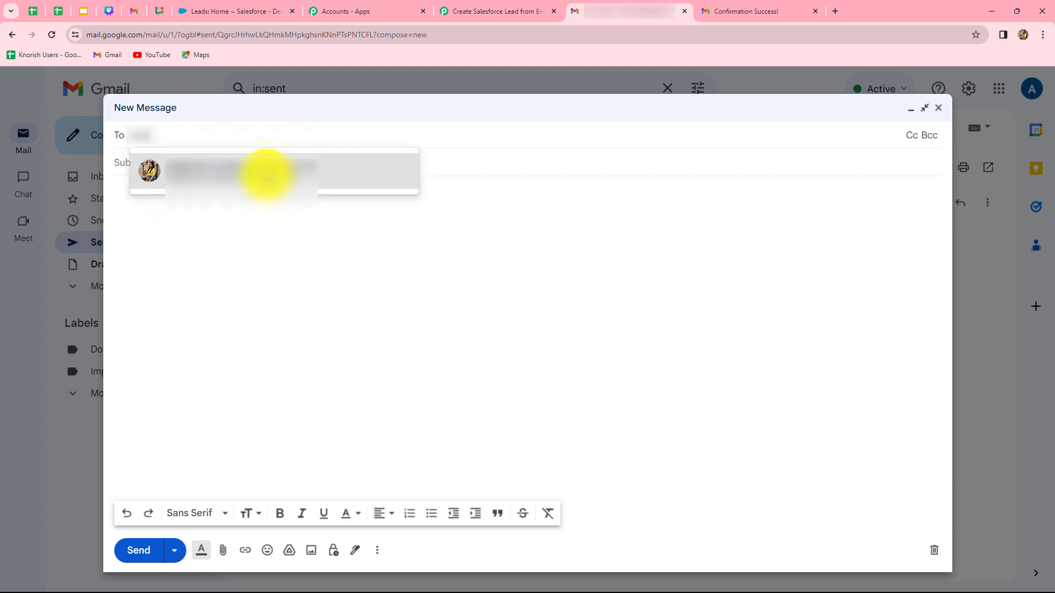
key("Tab")
type("New Lead!")
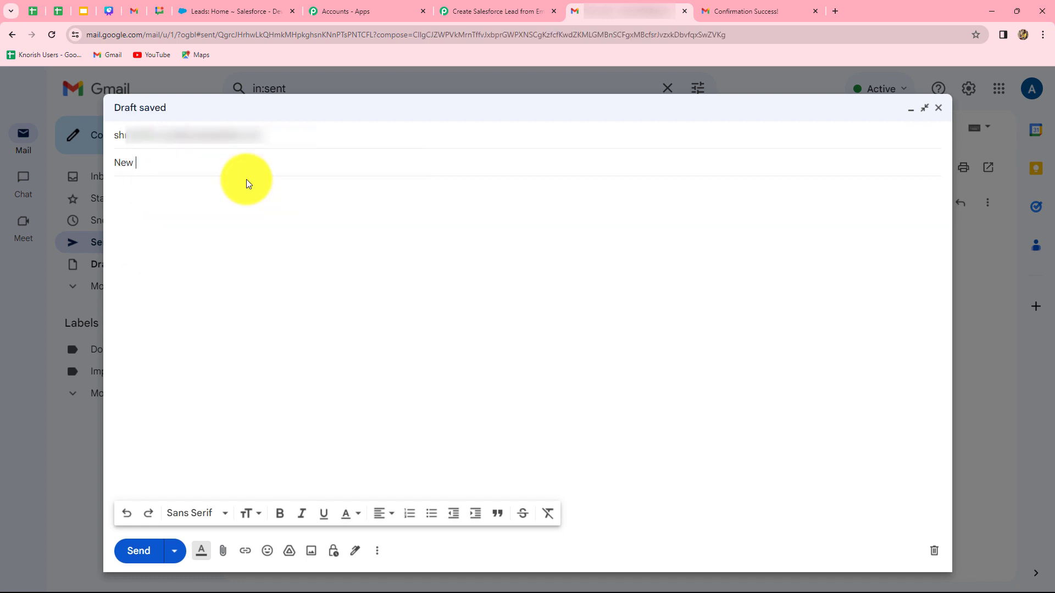
left_click(218, 211)
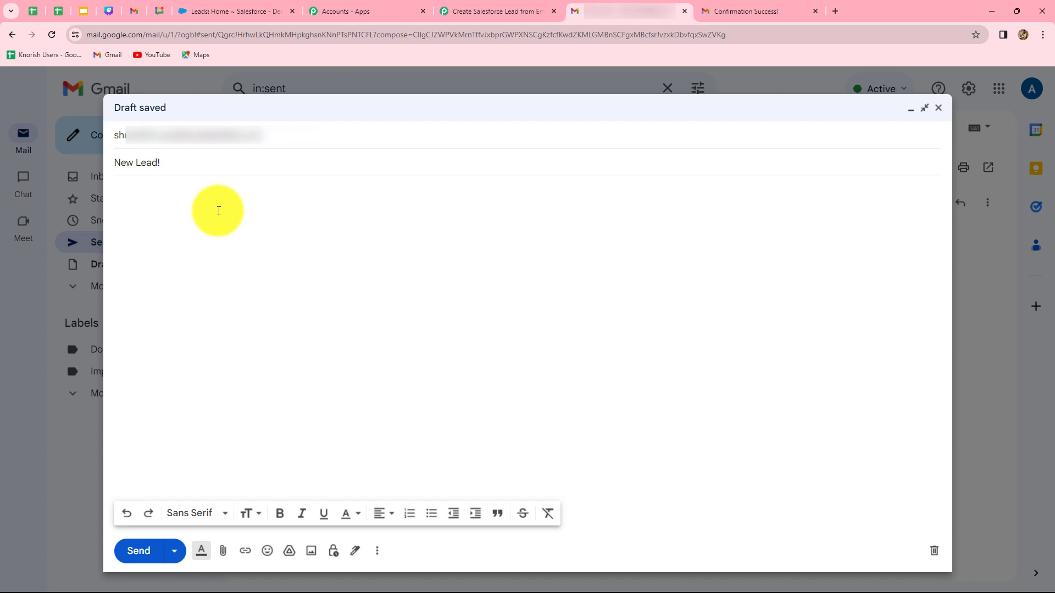
key("ctrl+v")
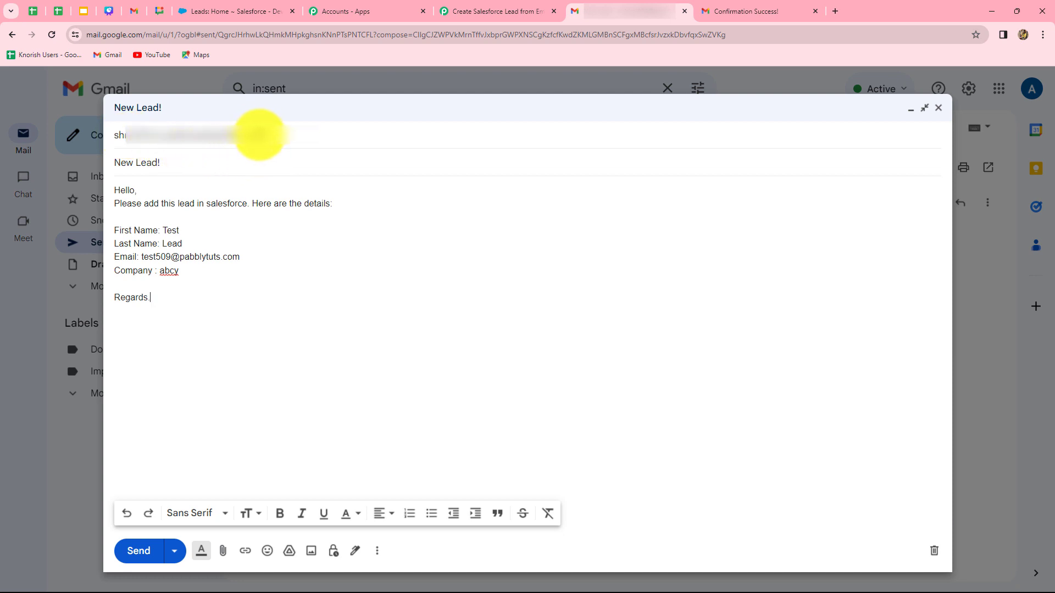
left_click(251, 135)
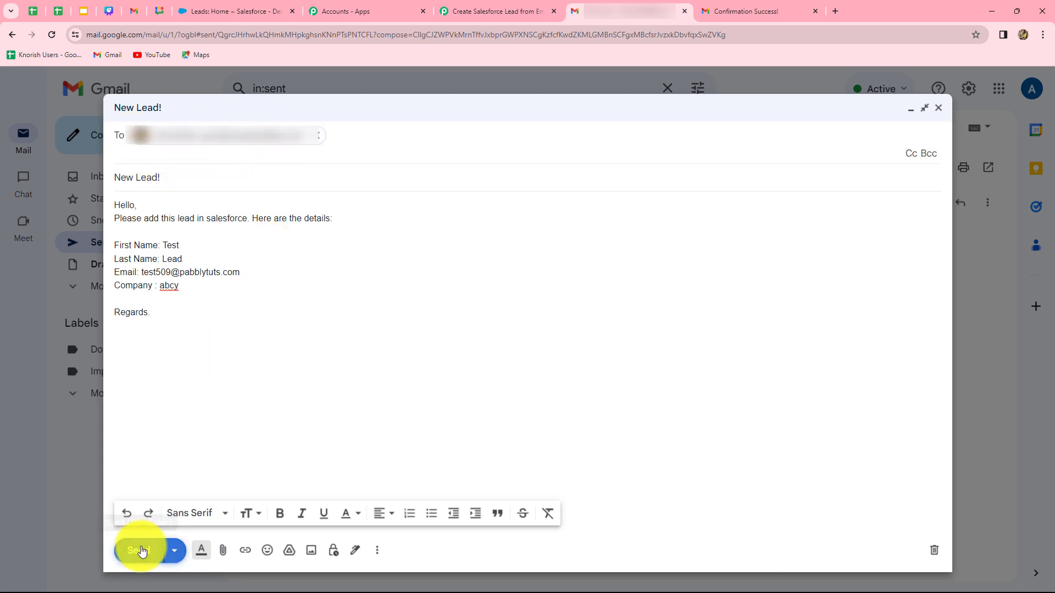
left_click(138, 550)
Open the received New Lead! email in the receiving inbox, then return to Pabbly
left_click(133, 9)
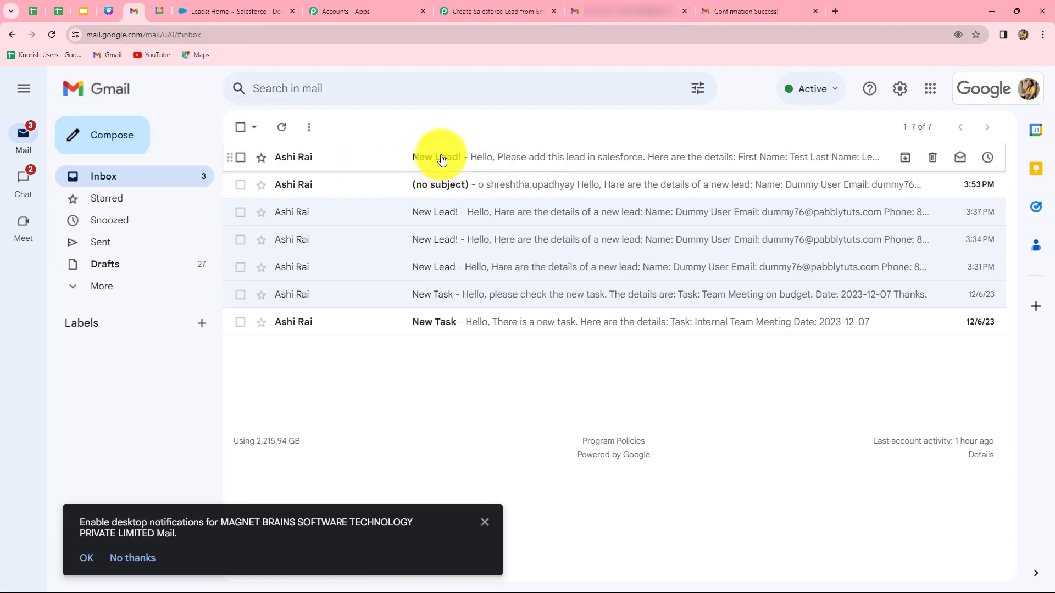
left_click(442, 160)
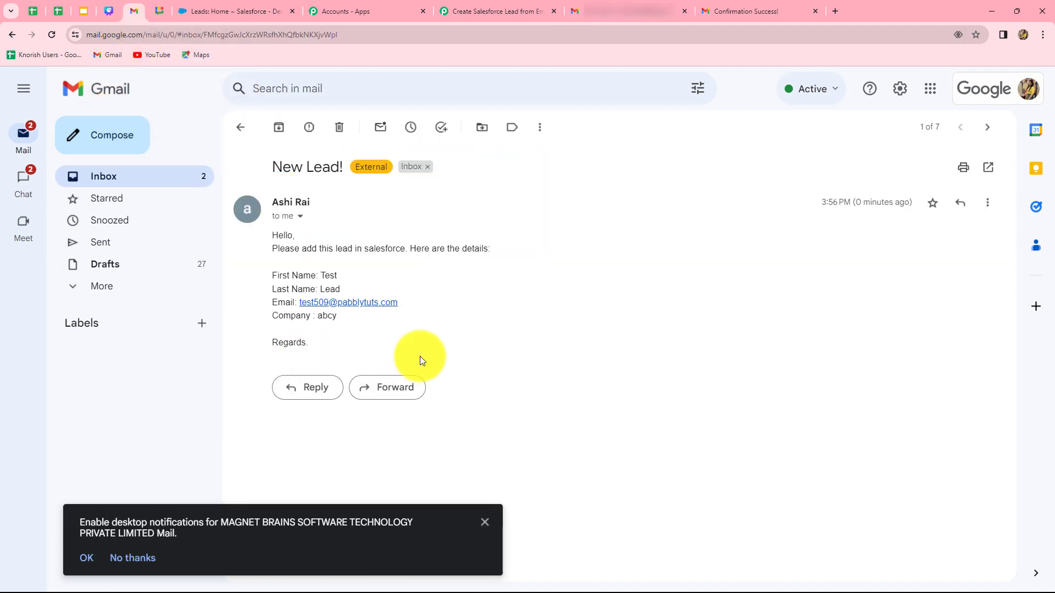
left_click(484, 6)
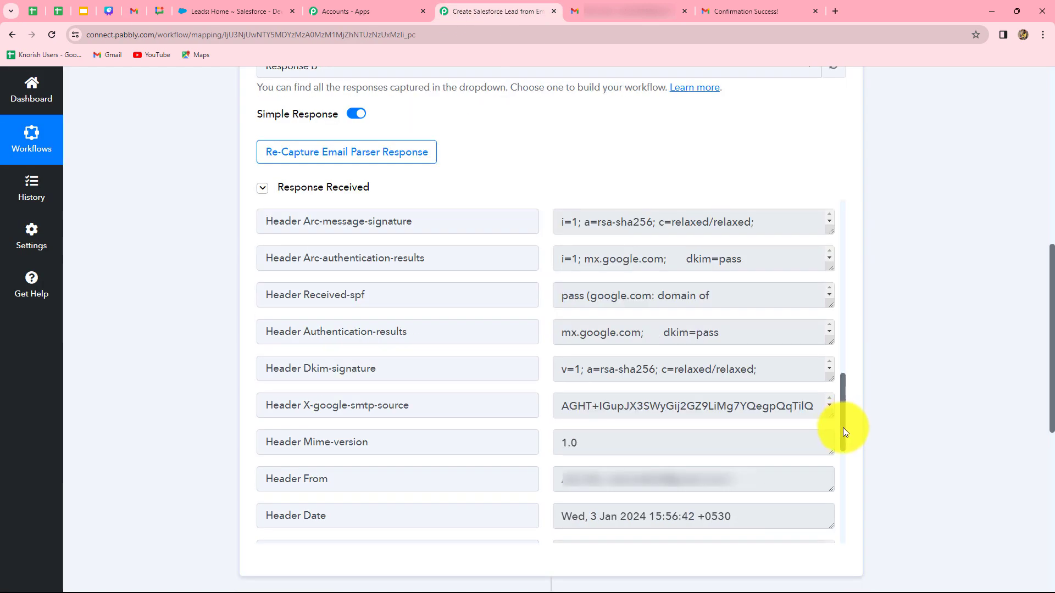
Scroll past the captured email response and expand the '2. Choose Your Next Application' action card
left_click_drag(843, 434, 836, 539)
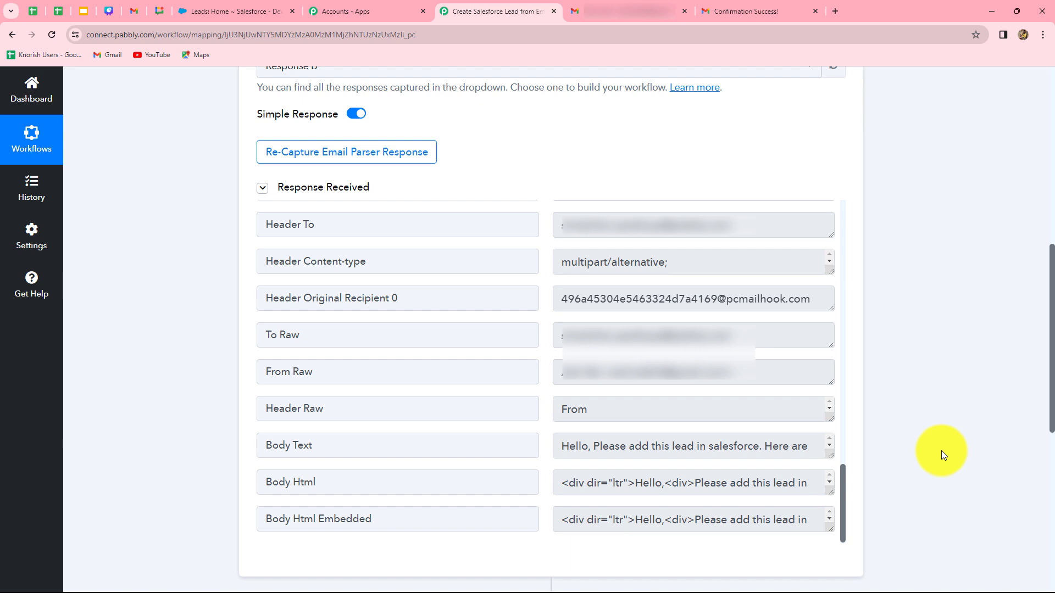
scroll(941, 451, "down", 4)
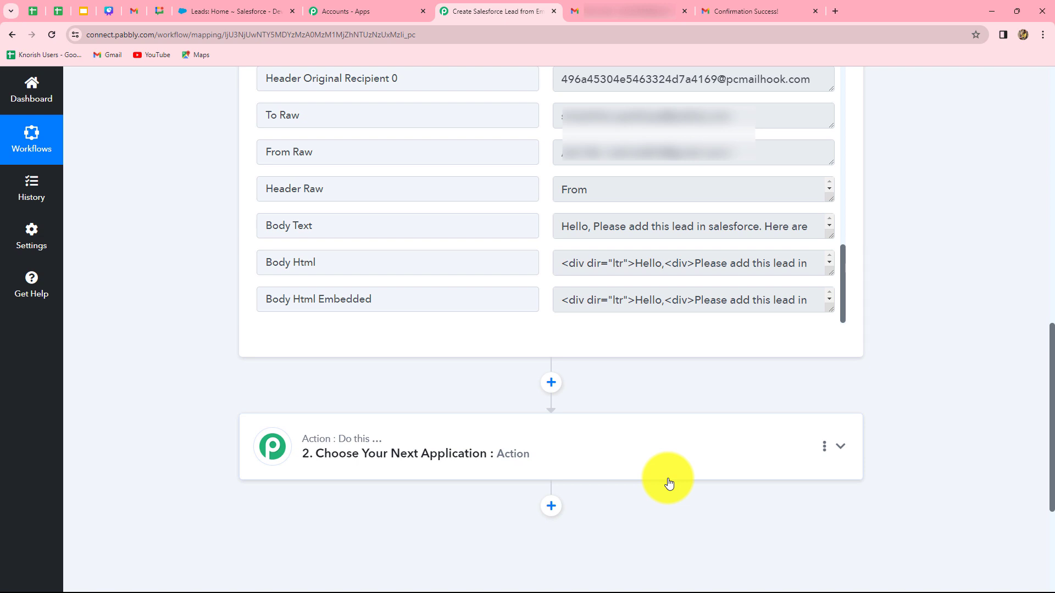
scroll(610, 464, "down", 3)
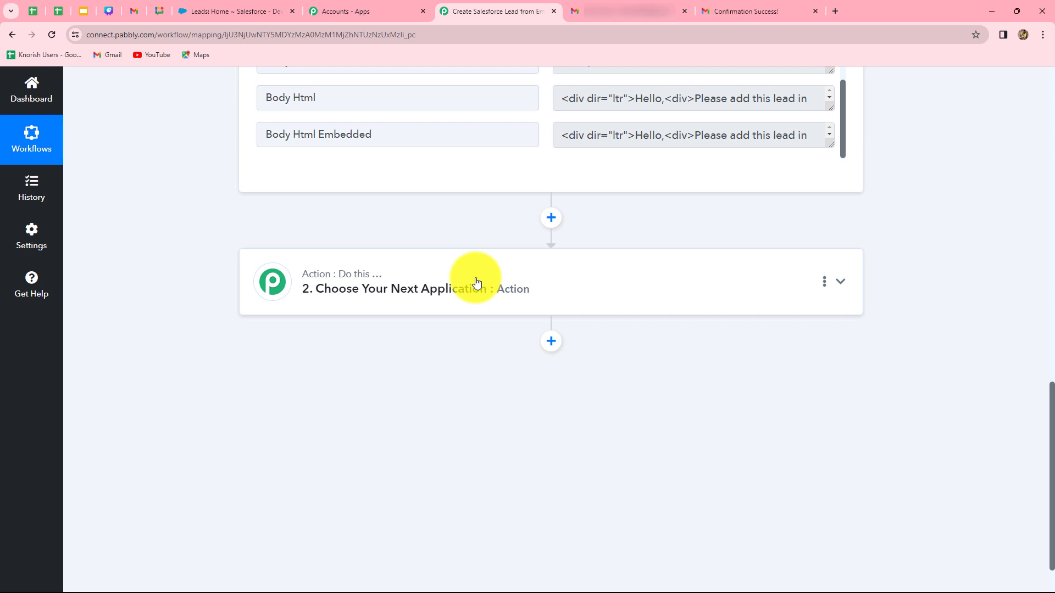
left_click(477, 283)
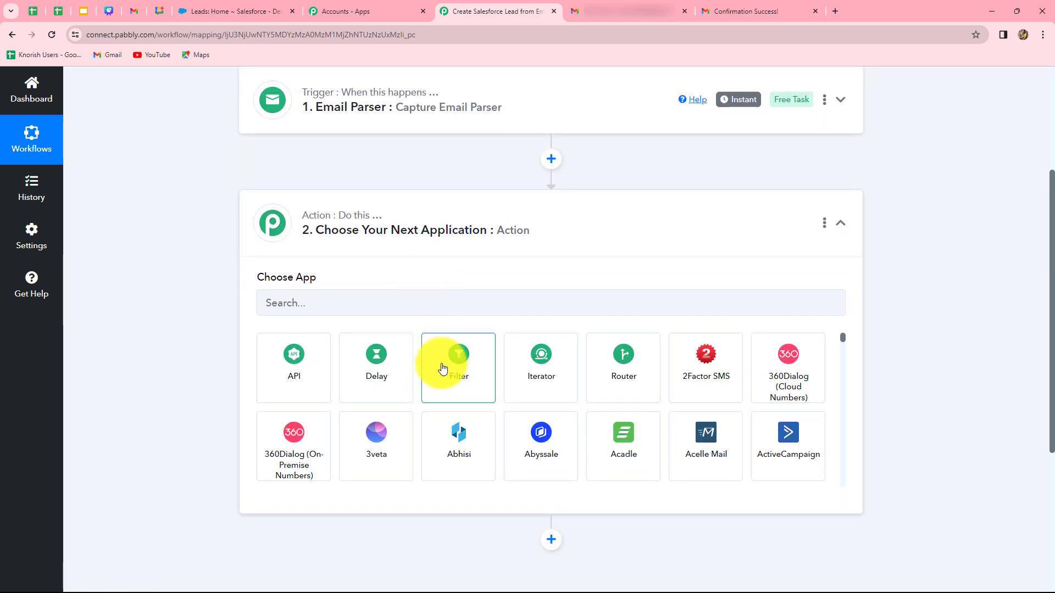
Choose Filter by Pabbly with the Filter Values action event and connect it
left_click(443, 368)
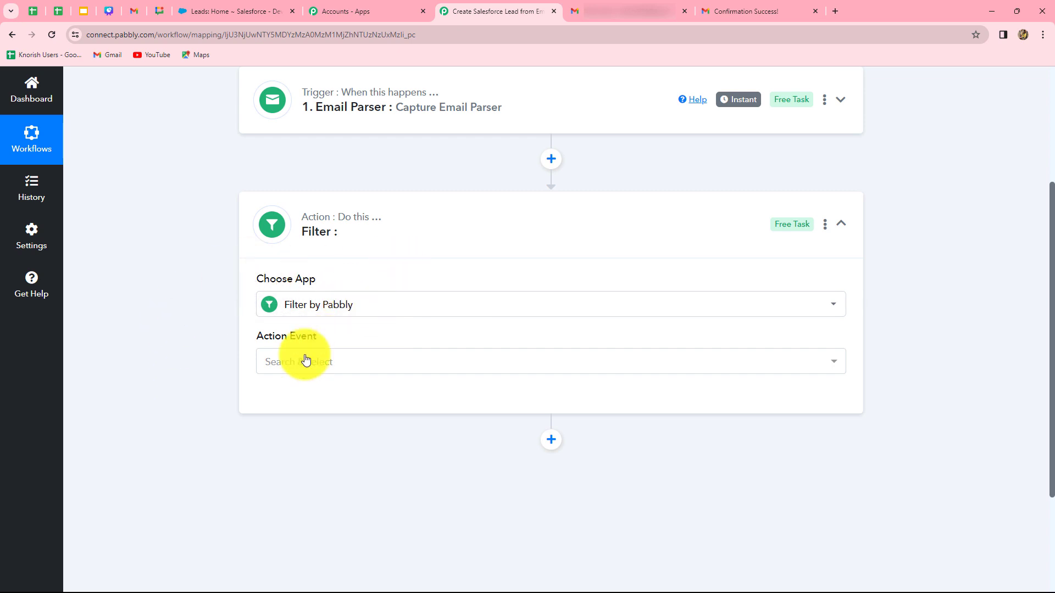
scroll(337, 366, "down", 1)
scroll(337, 367, "down", 2)
left_click(329, 252)
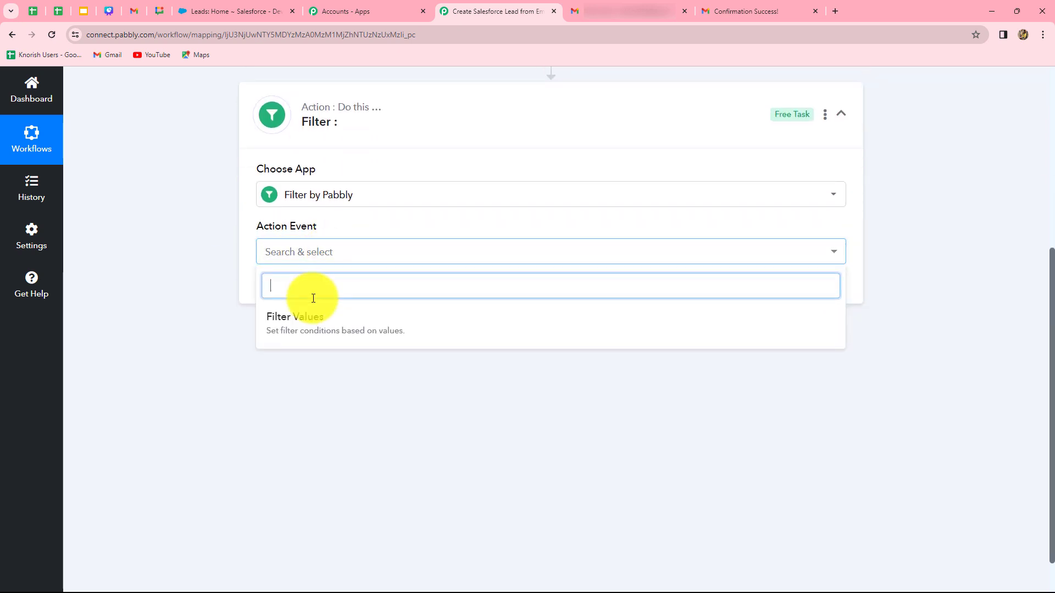
left_click(300, 331)
left_click(281, 288)
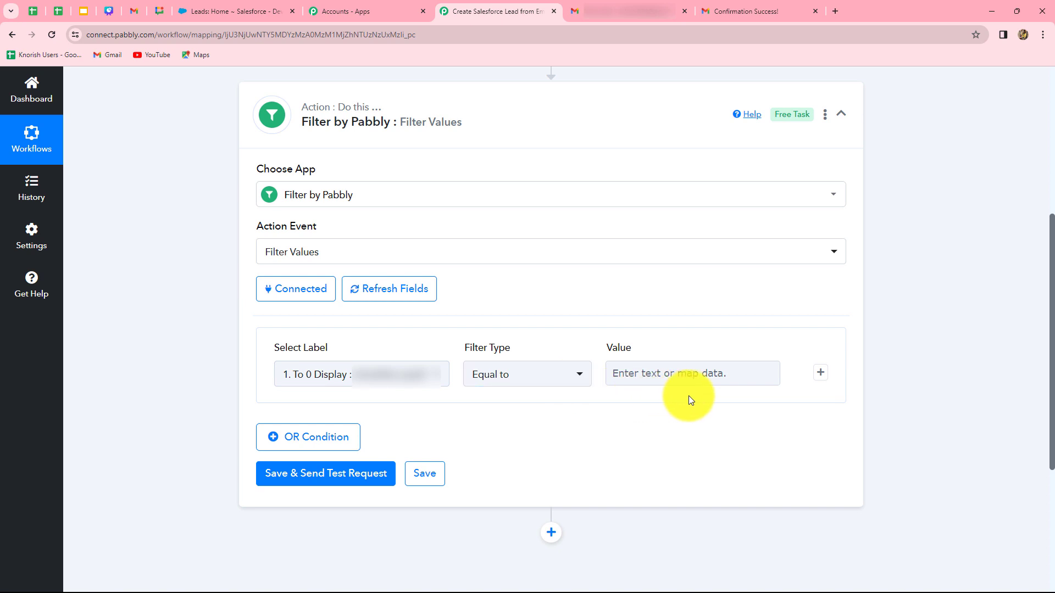
Set the filter condition: From 0 Display Equal to the sender's name
left_click(381, 387)
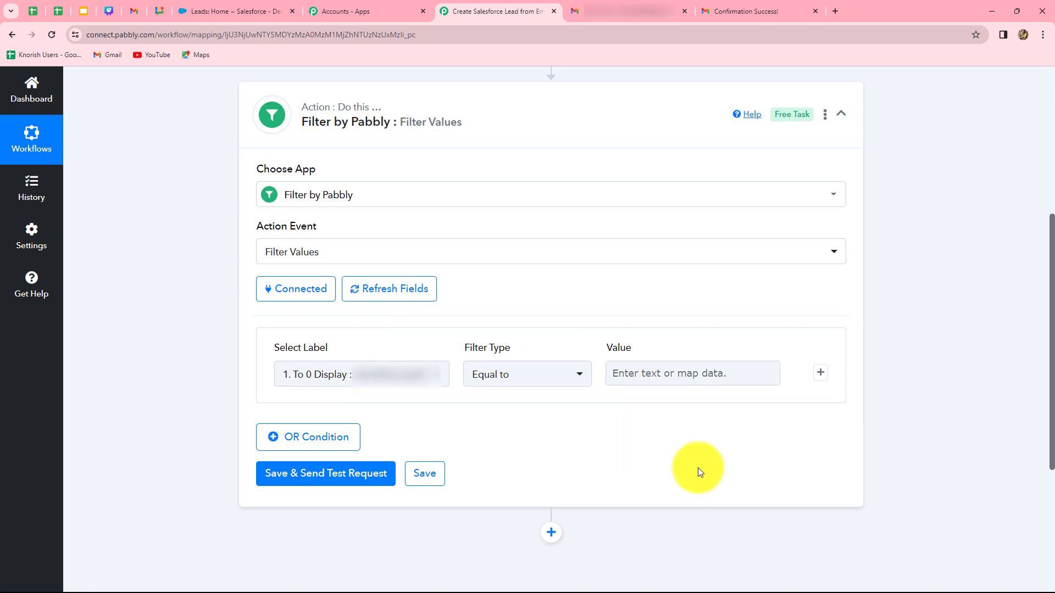
left_click(374, 374)
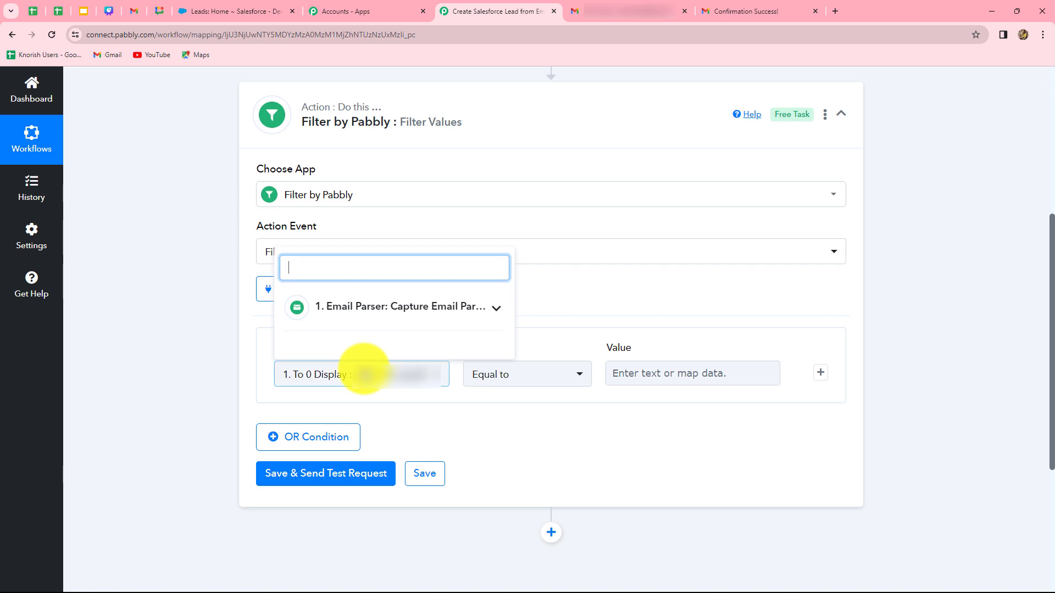
left_click(361, 297)
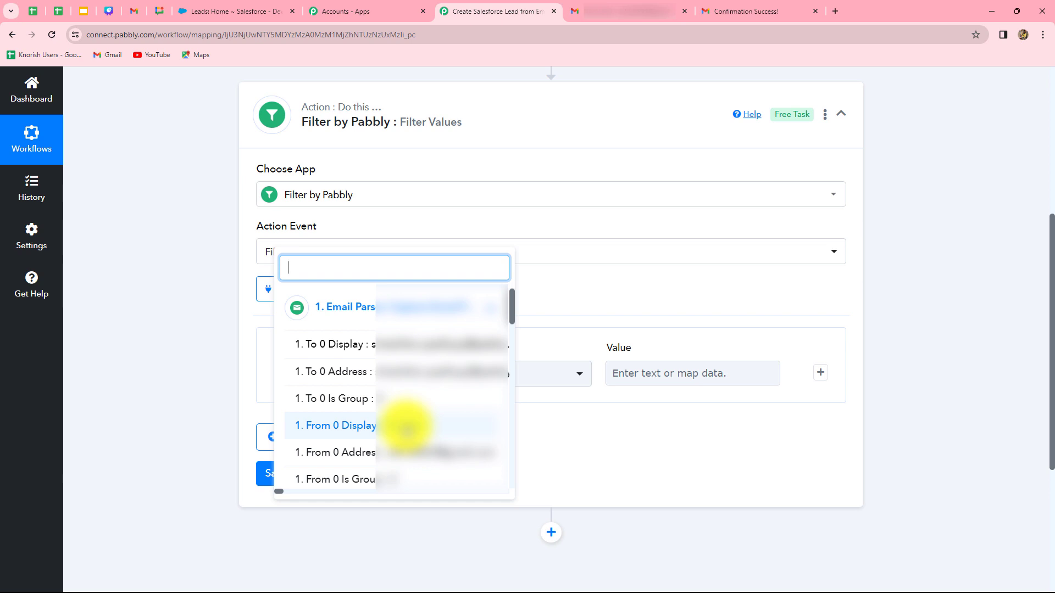
left_click(406, 426)
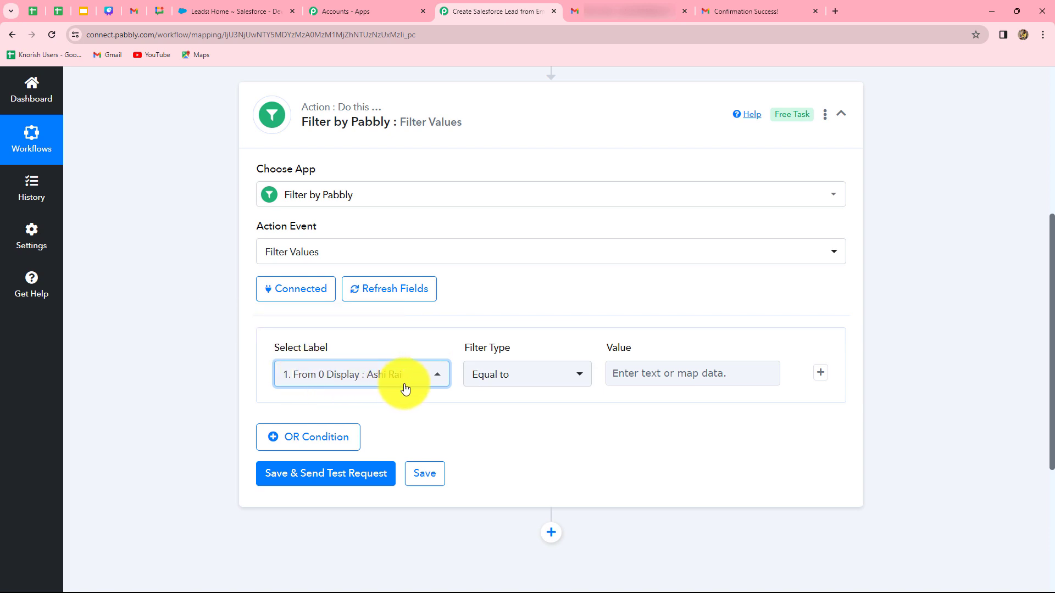
left_click(631, 373)
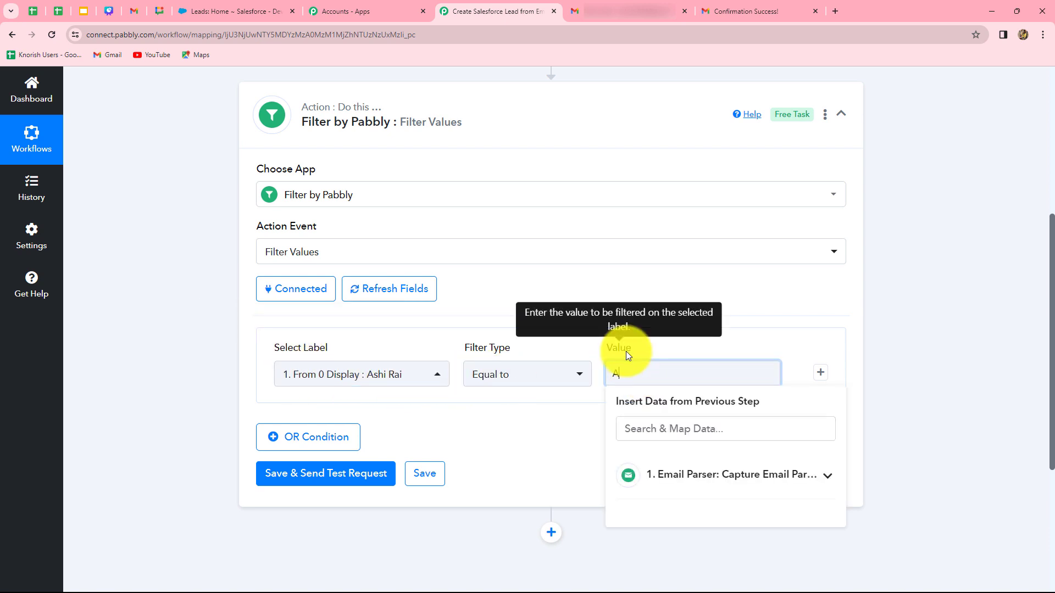
left_click(160, 450)
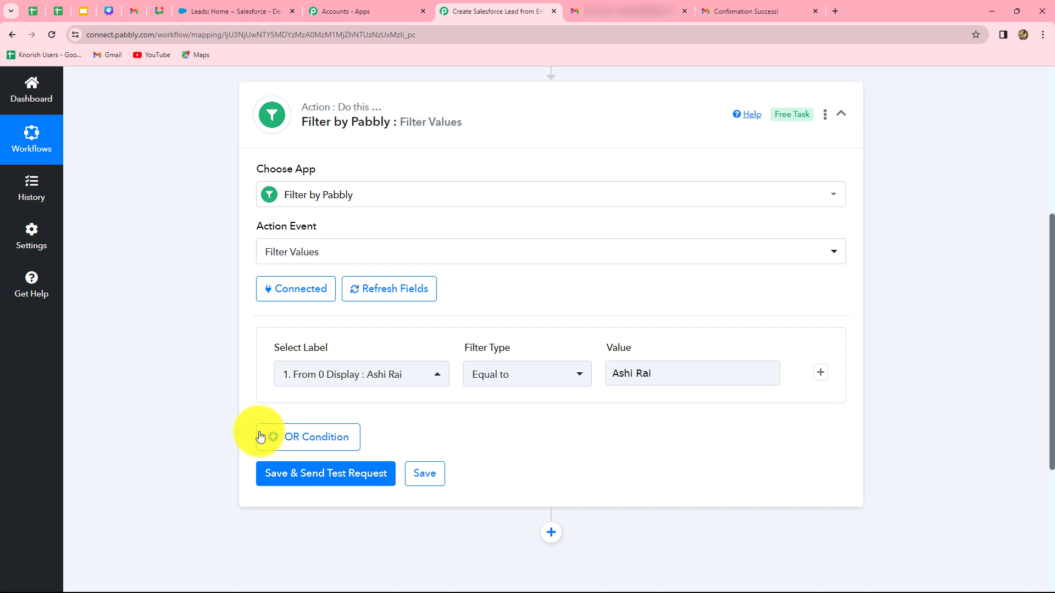
Save the filter and send a test request, confirming it returns 'Condition is true'
scroll(355, 406, "down", 1)
scroll(355, 407, "down", 3)
left_click(341, 317)
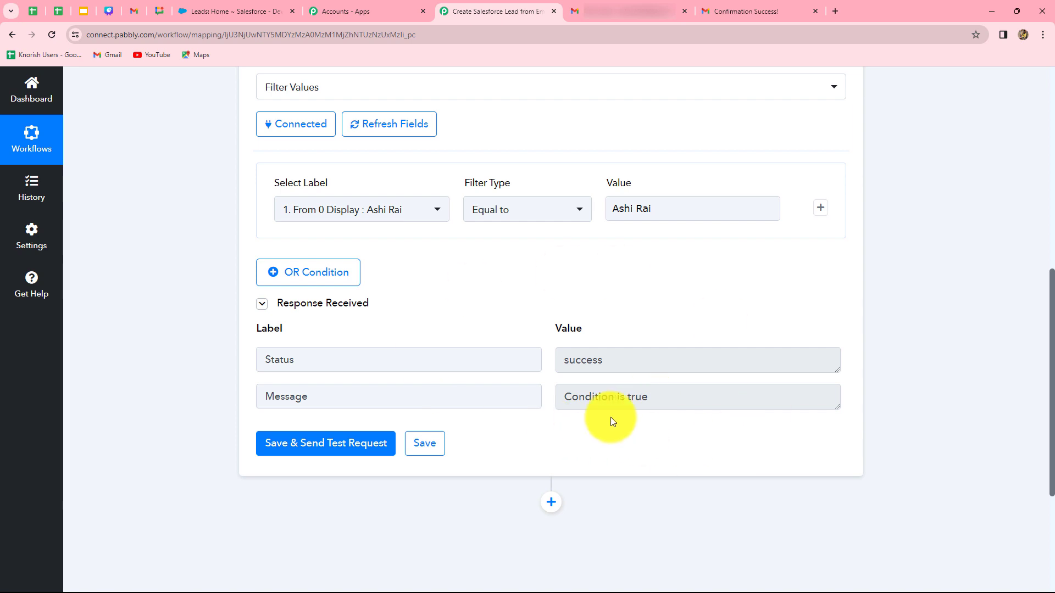
left_click_drag(650, 397, 549, 400)
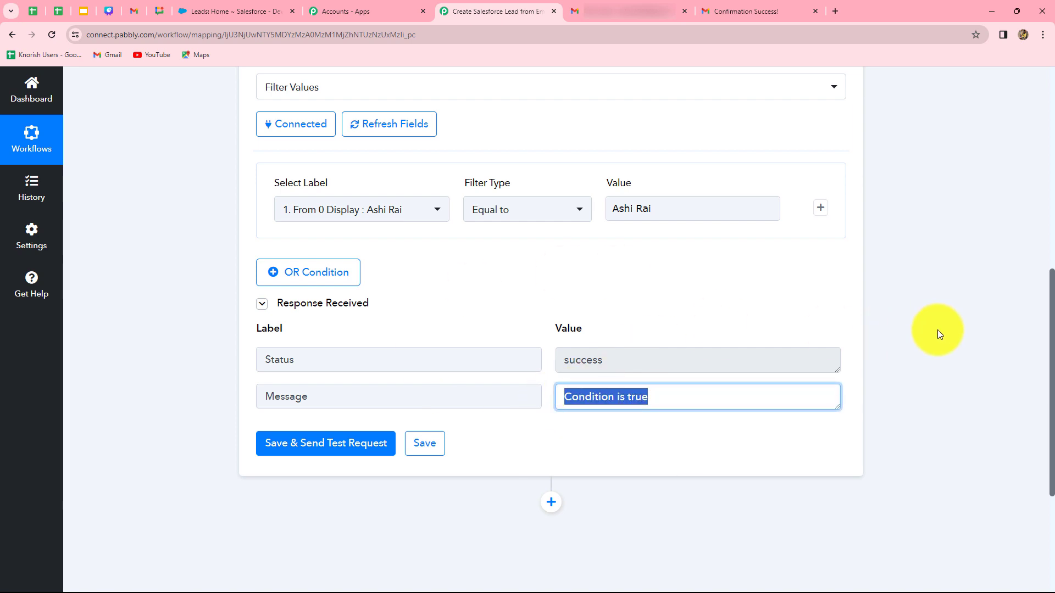
left_click(937, 330)
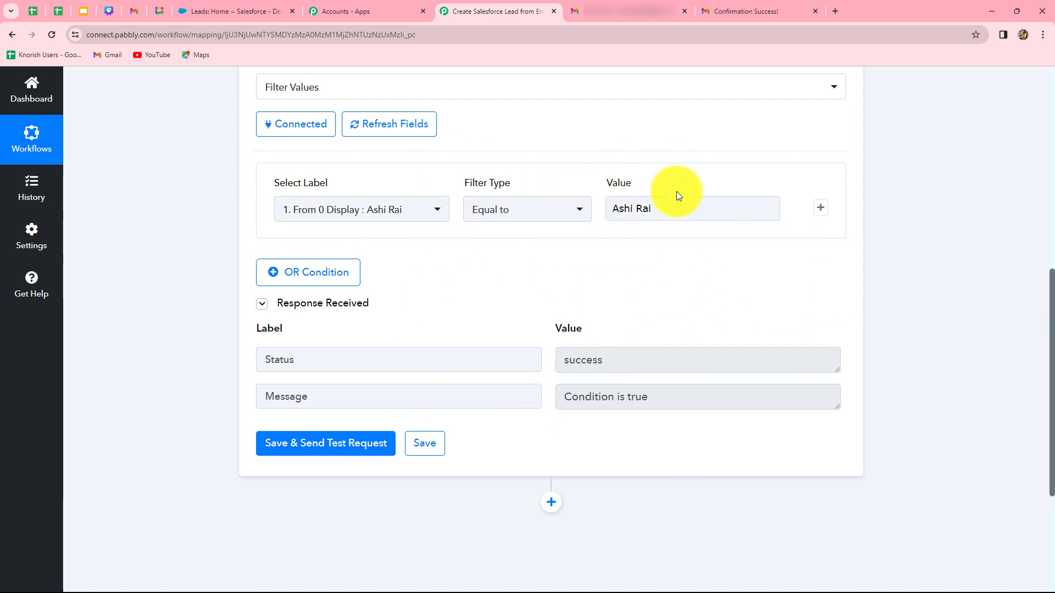
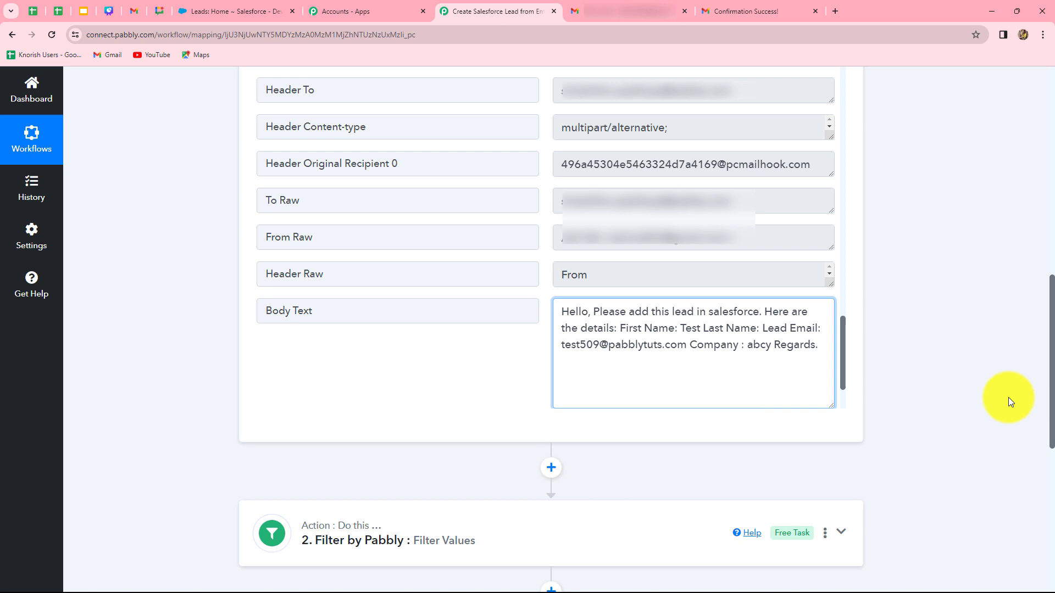
Add Text Formatter by Pabbly as the next action step after the filter
scroll(971, 375, "down", 5)
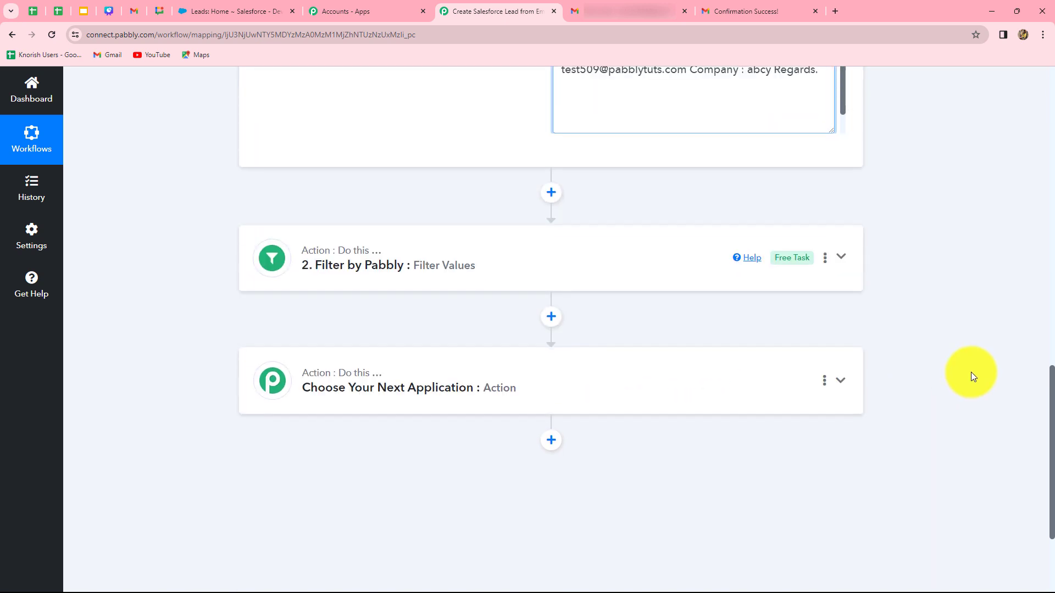
scroll(971, 376, "down", 3)
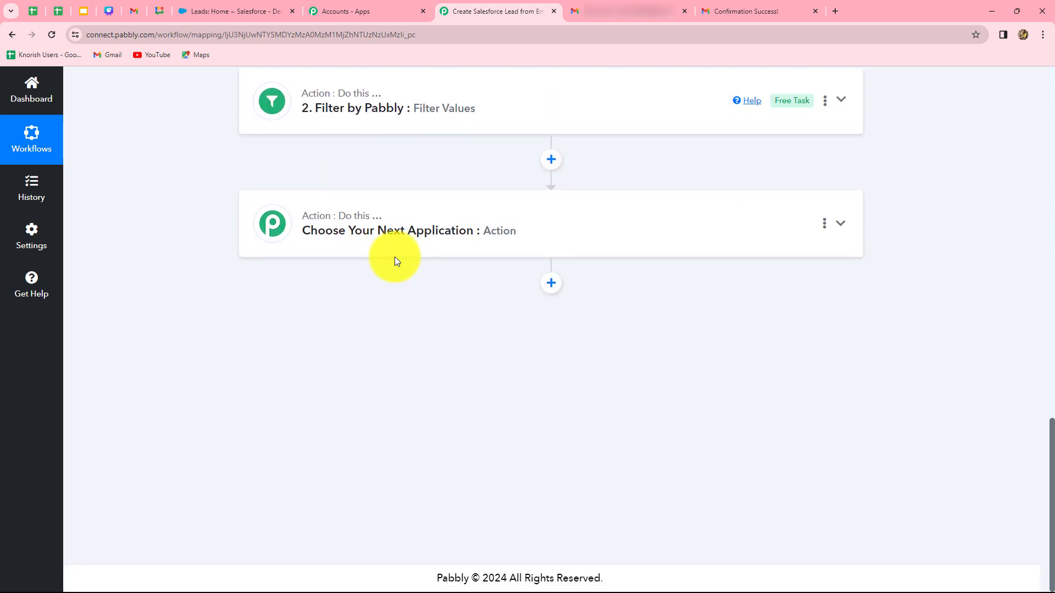
left_click(400, 230)
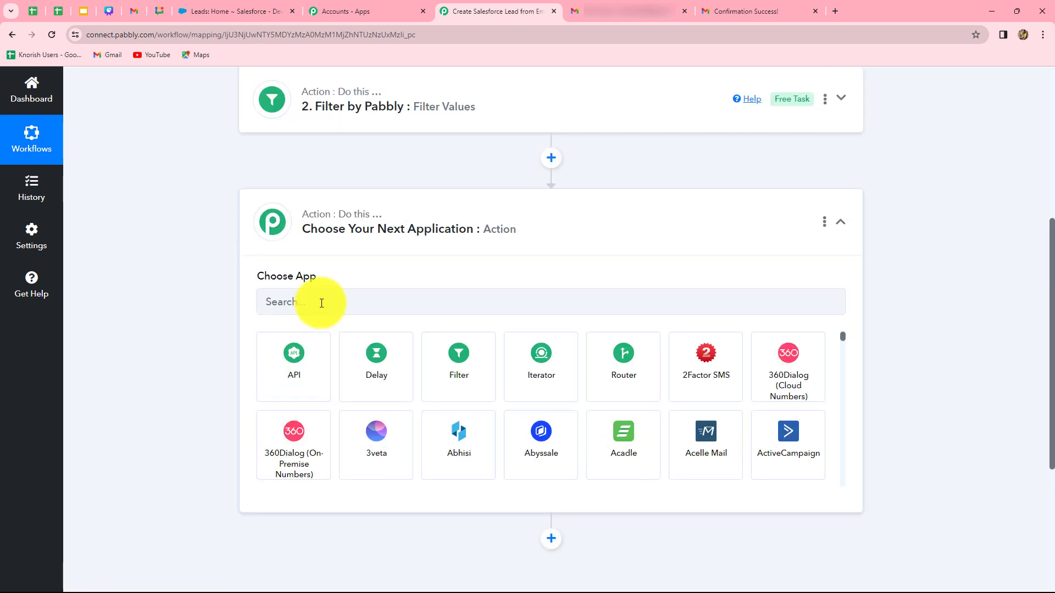
left_click(322, 303)
type("tex")
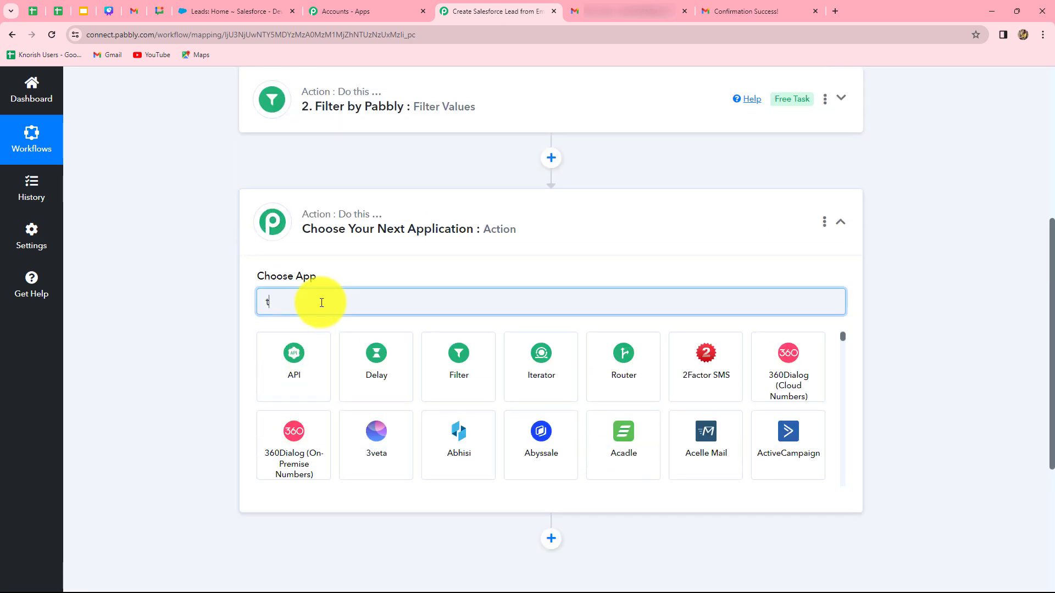
left_click(447, 348)
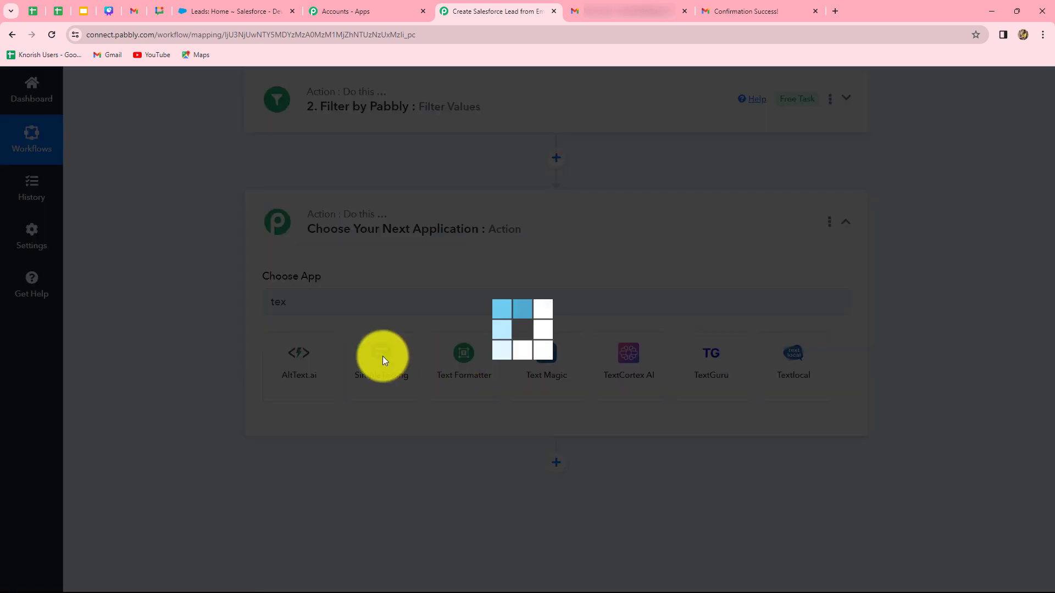
Set the Action Event to Text Parser and connect it to load its fields
left_click(306, 370)
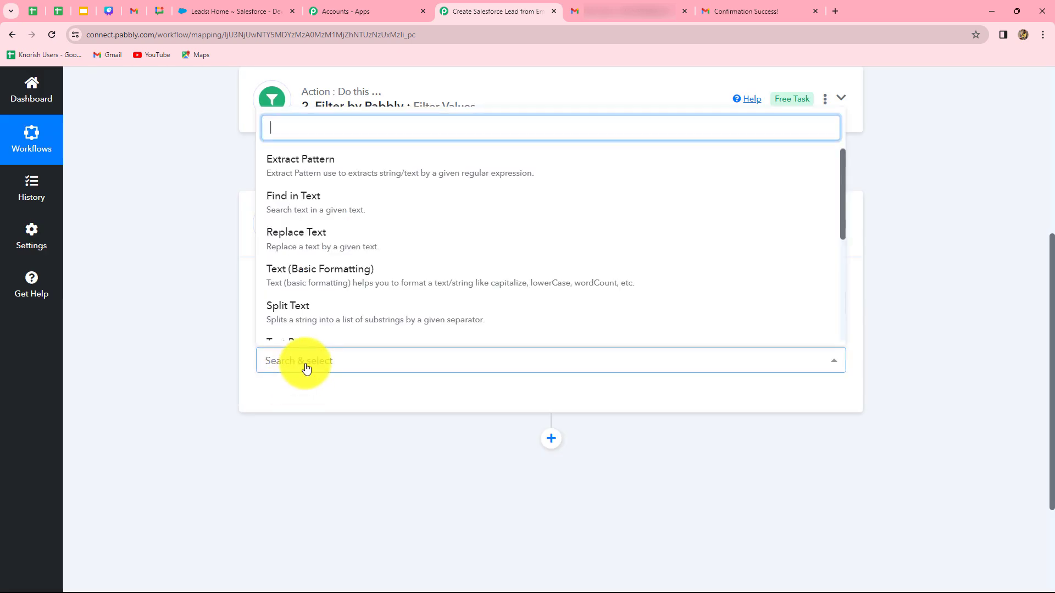
scroll(319, 272, "down", 2)
left_click(321, 249)
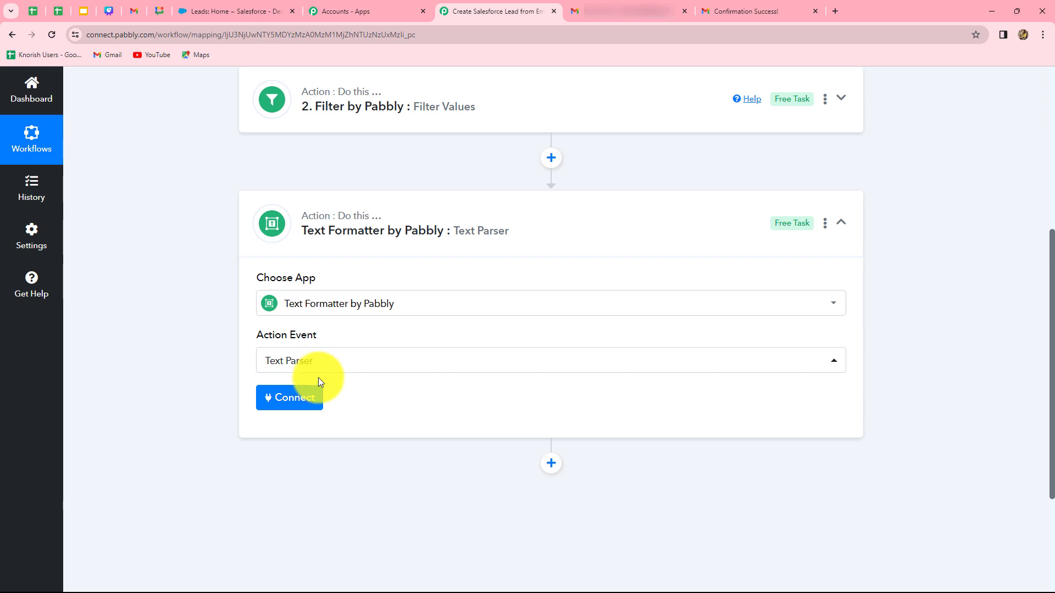
scroll(318, 378, "down", 3)
left_click(289, 231)
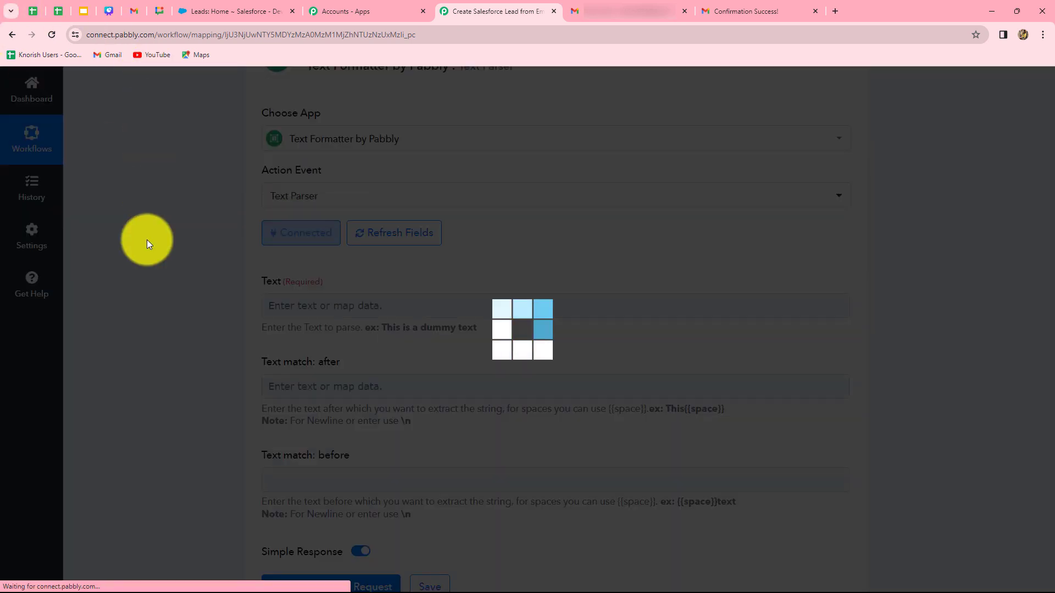
scroll(176, 165, "down", 5)
scroll(189, 209, "up", 2)
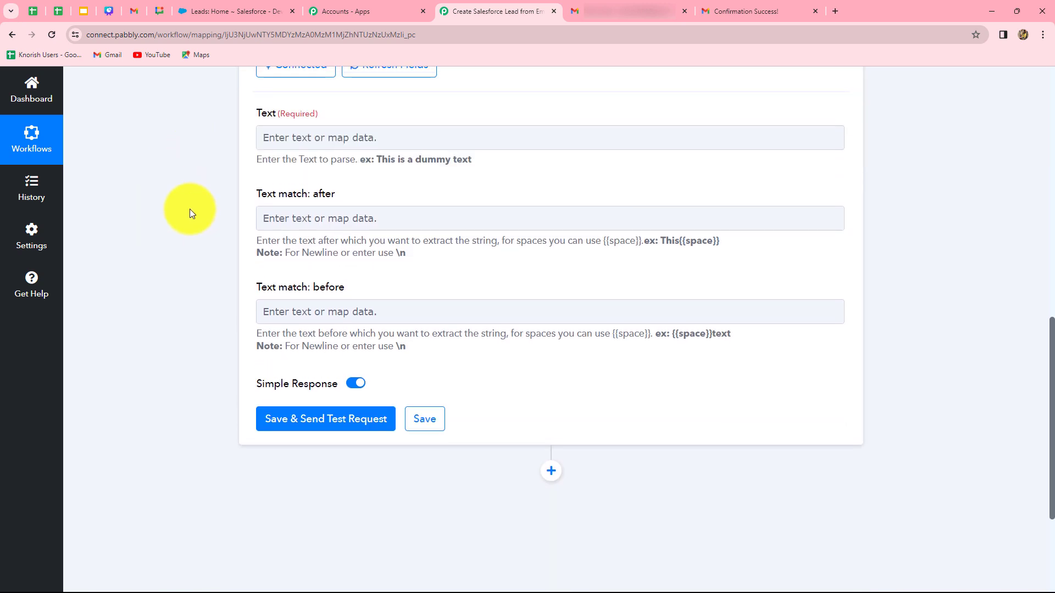
Map the Email Parser's Body Text into the Text Parser's Text field
left_click(319, 142)
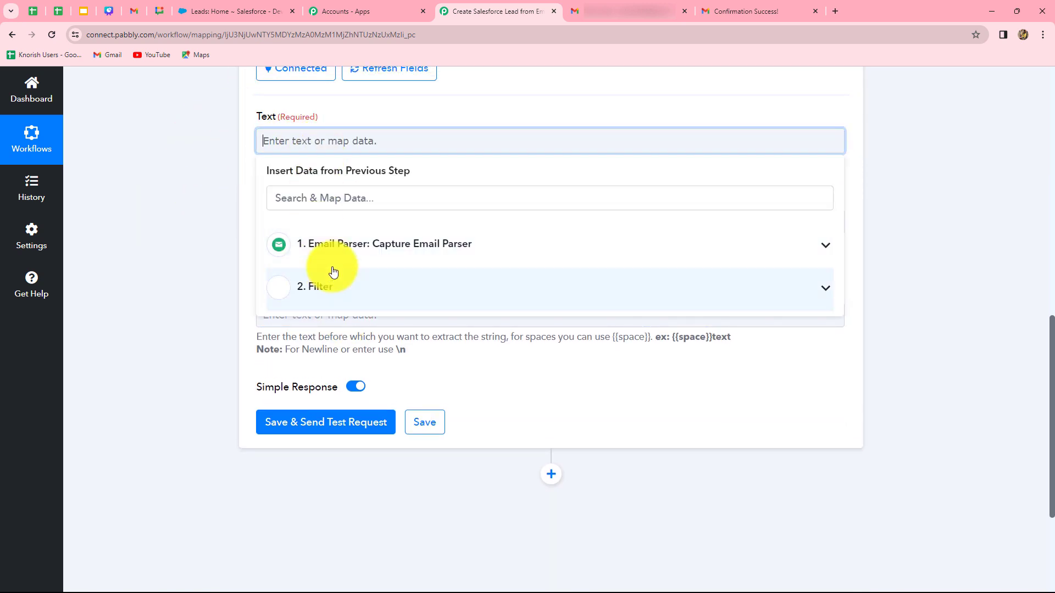
left_click(377, 243)
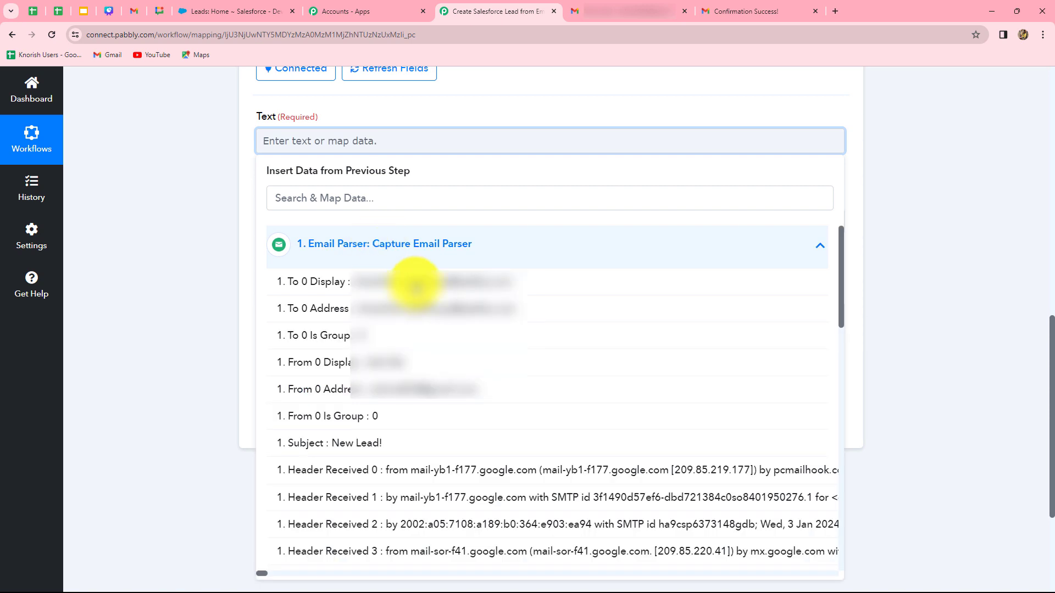
scroll(481, 396, "down", 5)
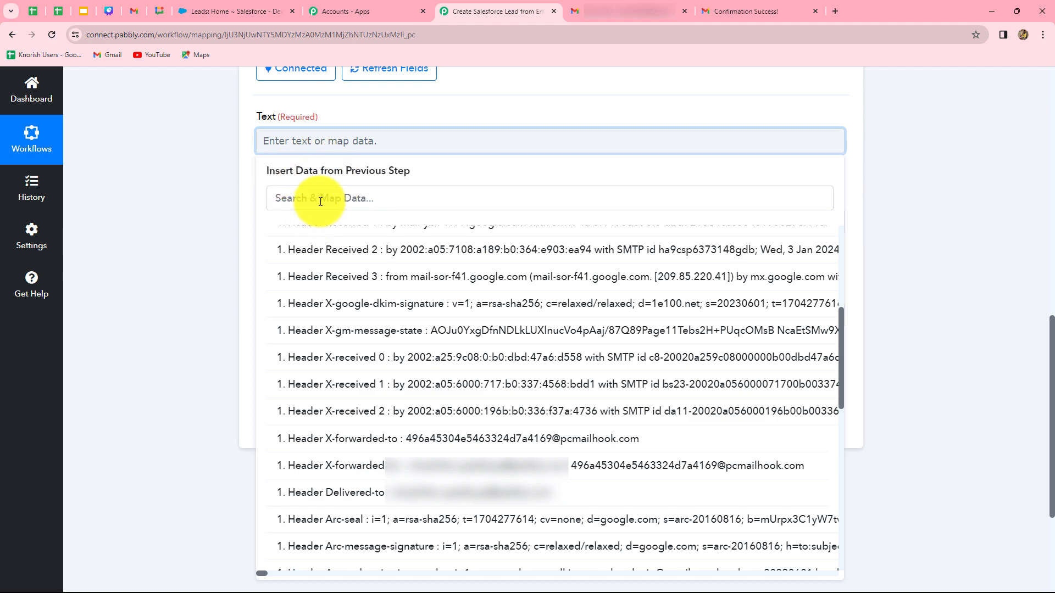
scroll(448, 405, "up", 3)
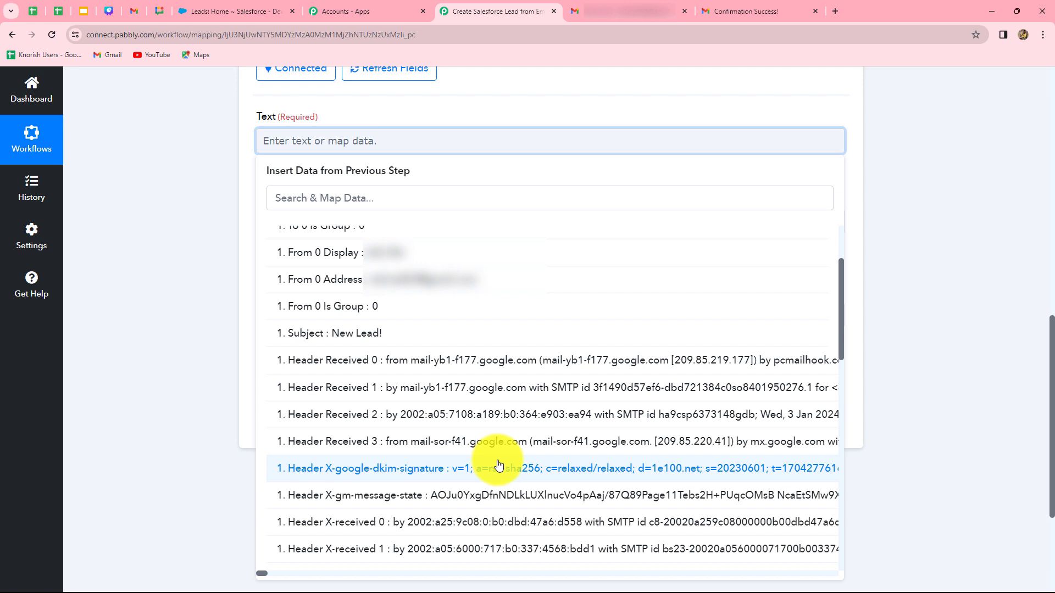
left_click(337, 201)
type("bo")
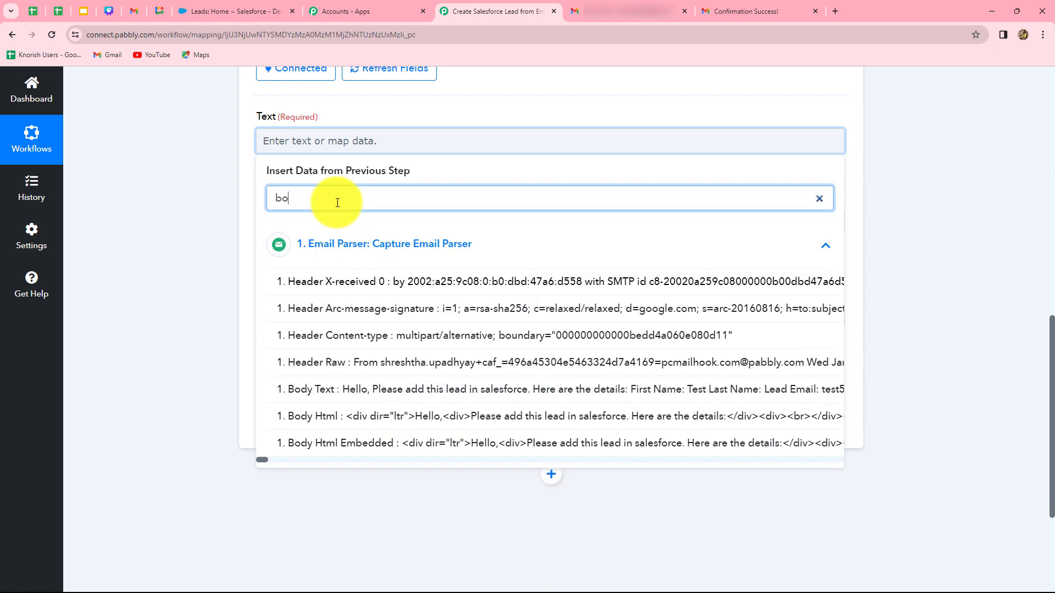
type("dy")
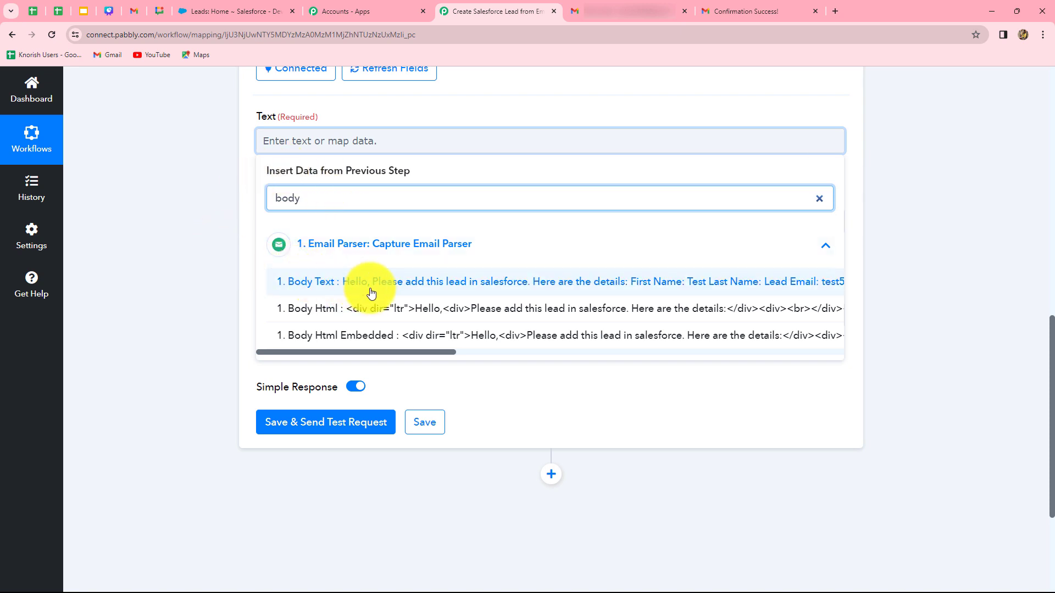
left_click(489, 285)
left_click(937, 230)
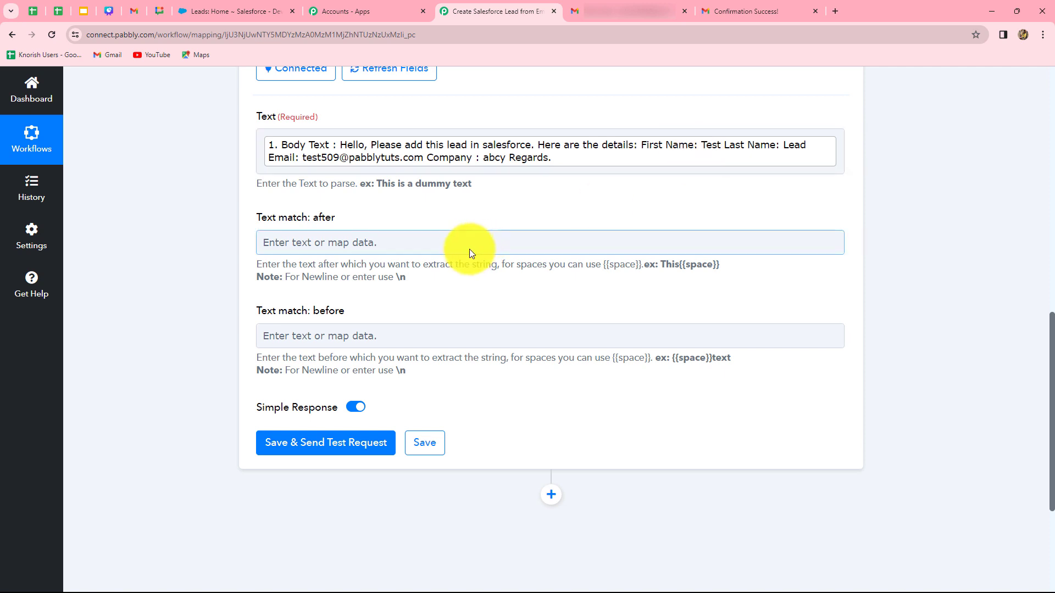
Set Text match after to 'First Name:' and Text match before to 'Last Name:'
left_click(449, 237)
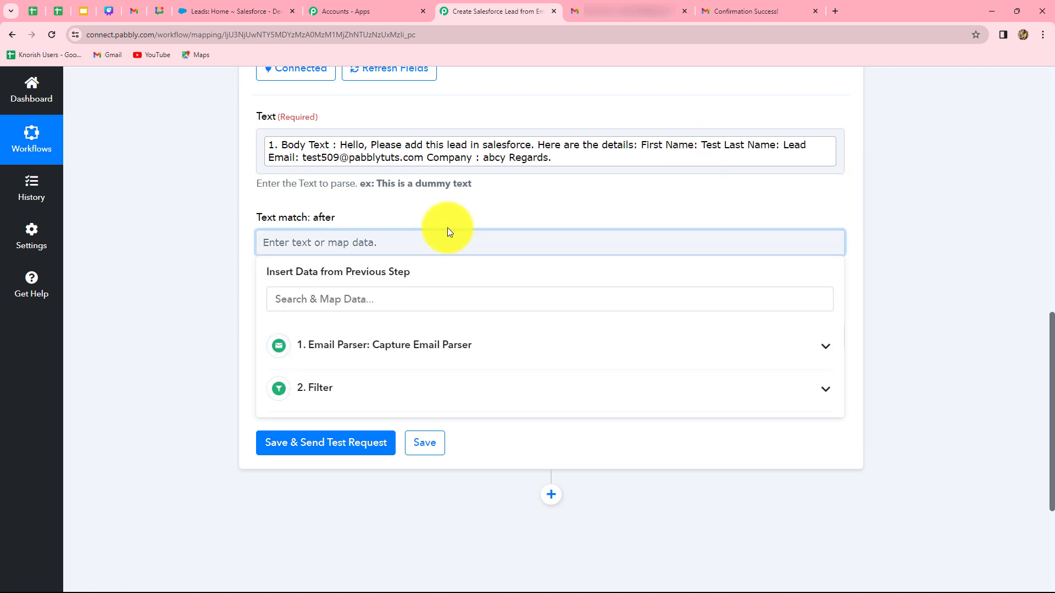
type("First Name:")
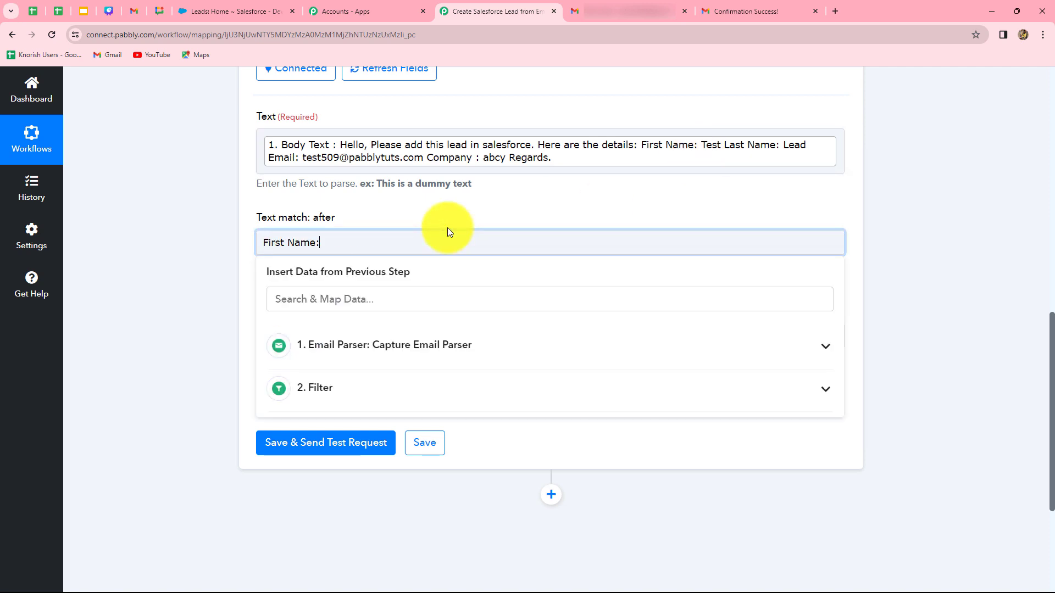
left_click(393, 204)
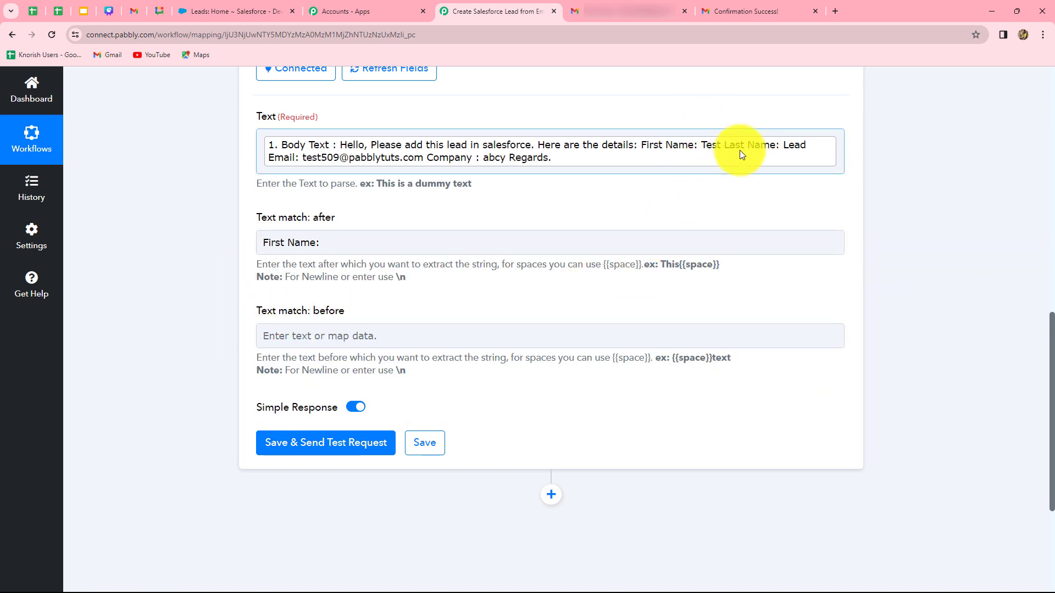
left_click(360, 342)
type("L")
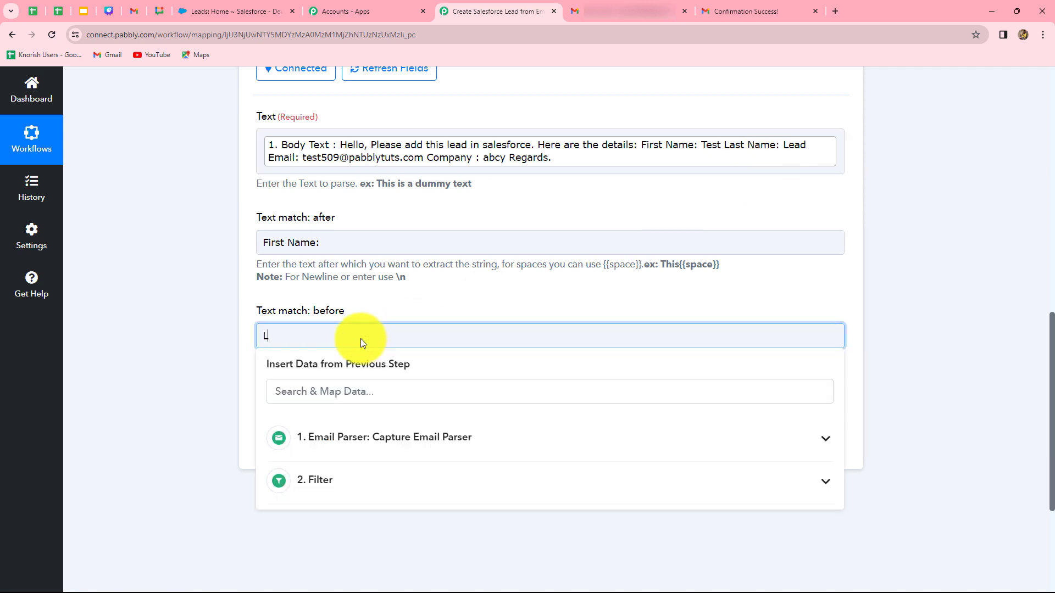
type("ast Name:")
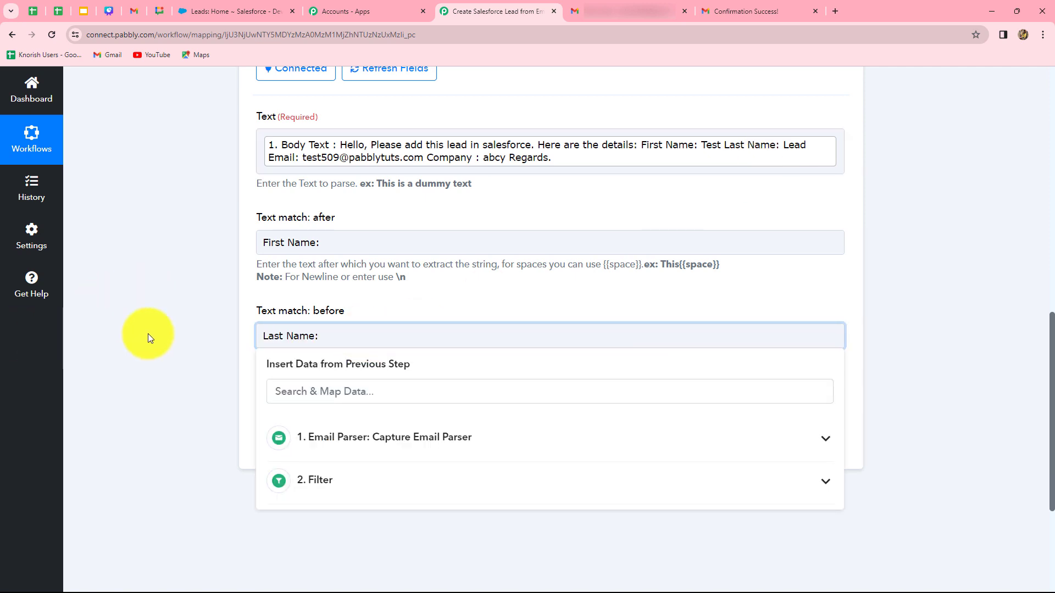
left_click(147, 337)
Save and test the parser step, confirming the Result is 'Test'
left_click(324, 438)
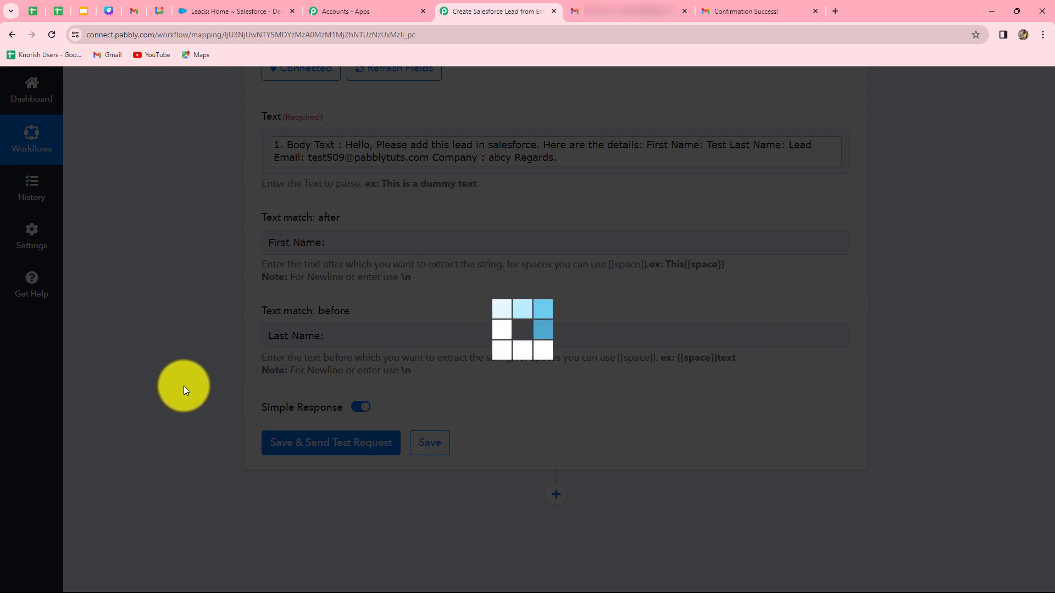
scroll(632, 478, "down", 1)
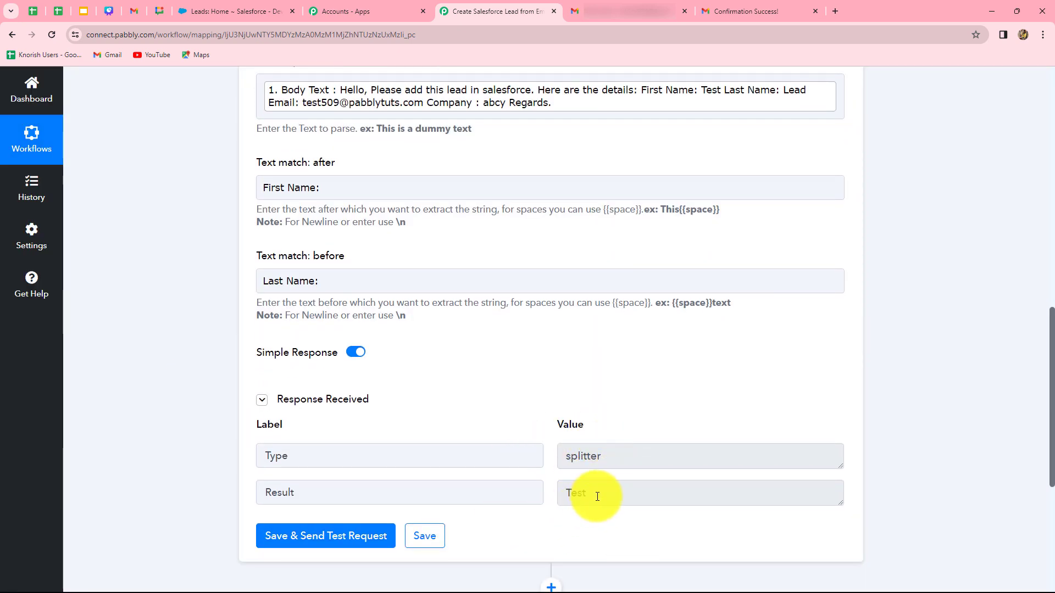
left_click_drag(597, 496, 556, 500)
left_click(909, 450)
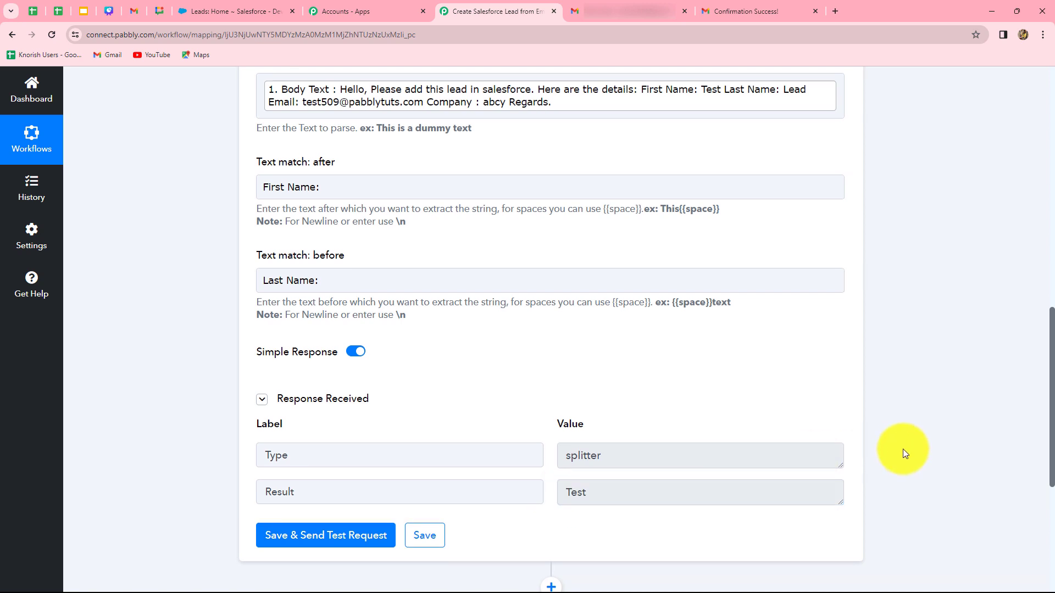
scroll(902, 449, "down", 1)
scroll(545, 213, "up", 3)
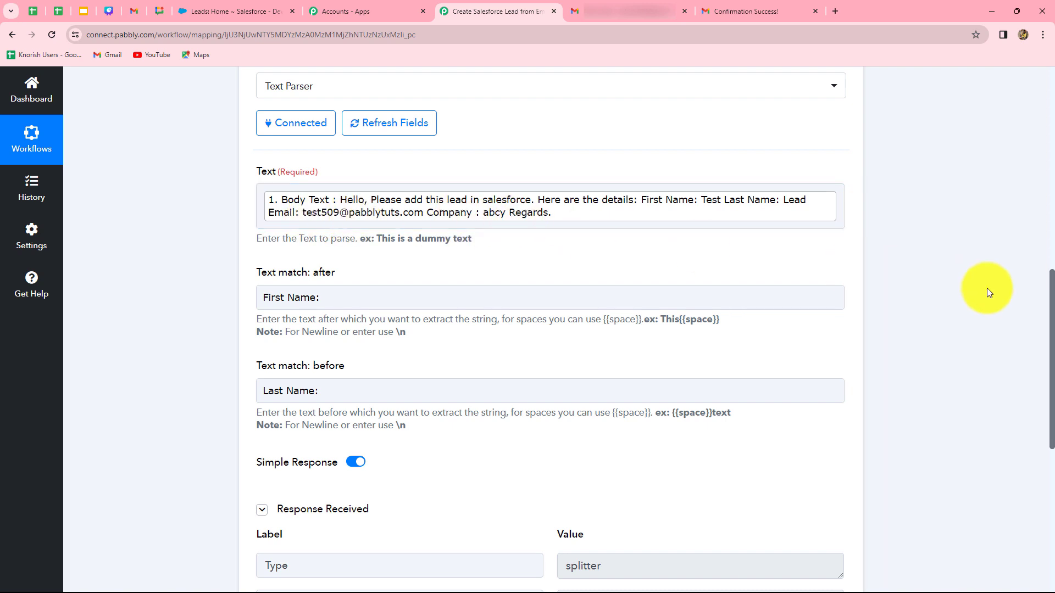
scroll(986, 288, "down", 8)
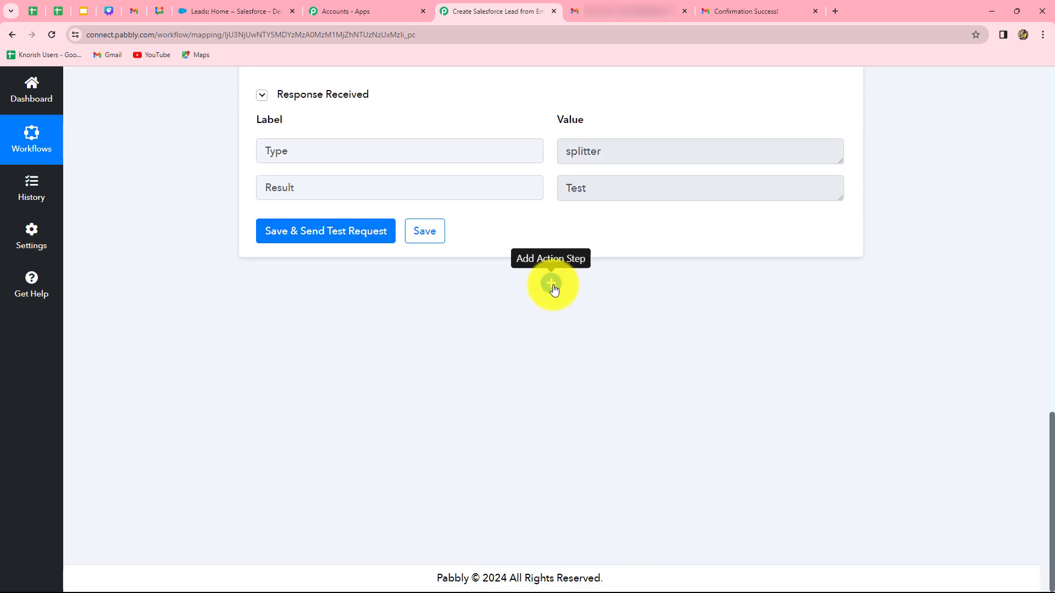
Add a new connected Text Formatter step with the Text Parser event
left_click(550, 286)
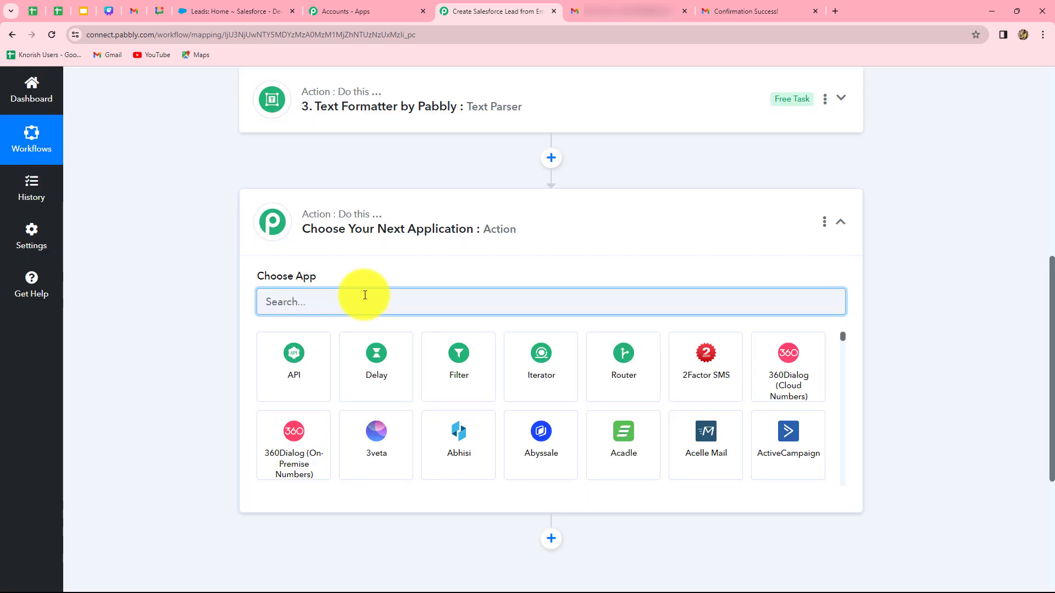
type("text")
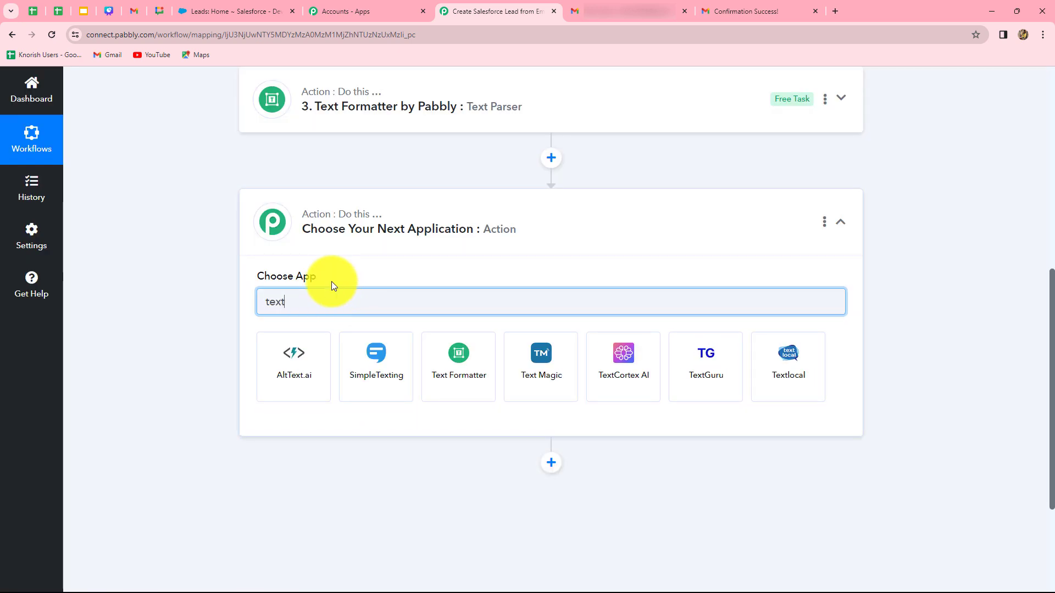
left_click(456, 357)
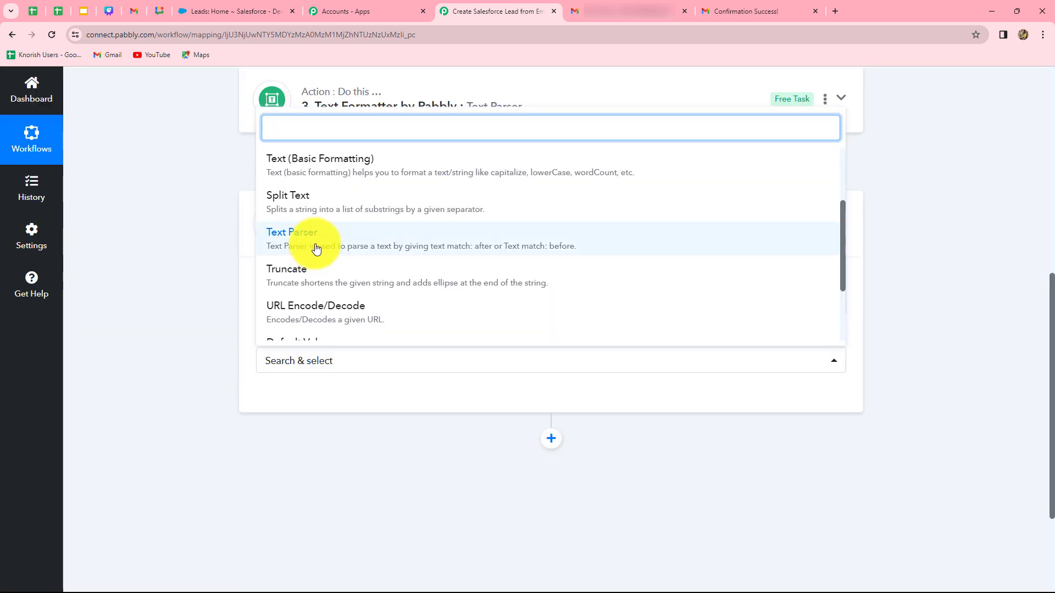
left_click(313, 245)
left_click(290, 401)
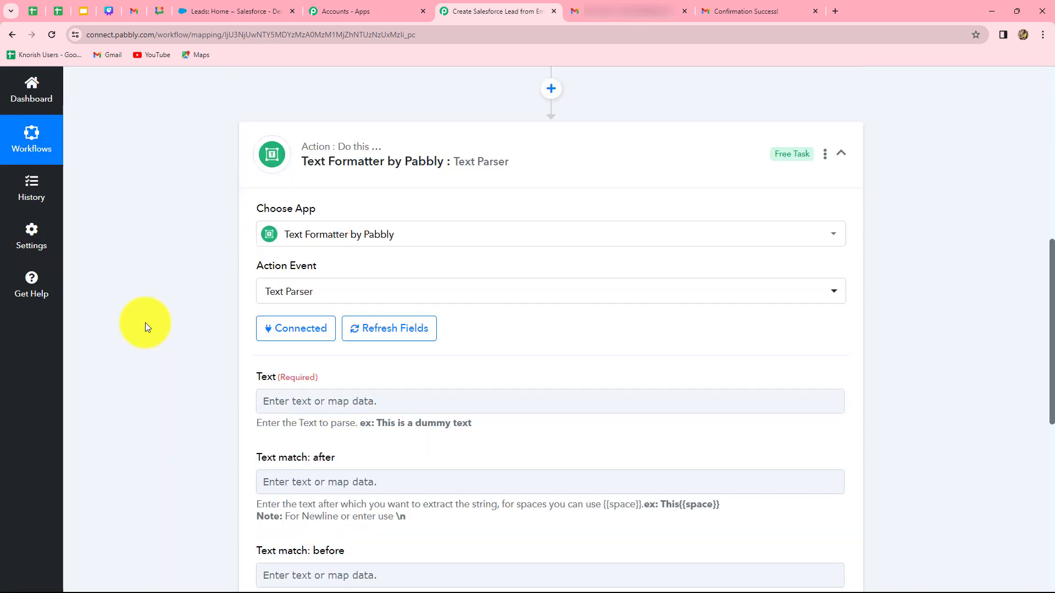
Map the Email Parser's Body Text into the new step's Text field
scroll(145, 322, "down", 5)
left_click(288, 143)
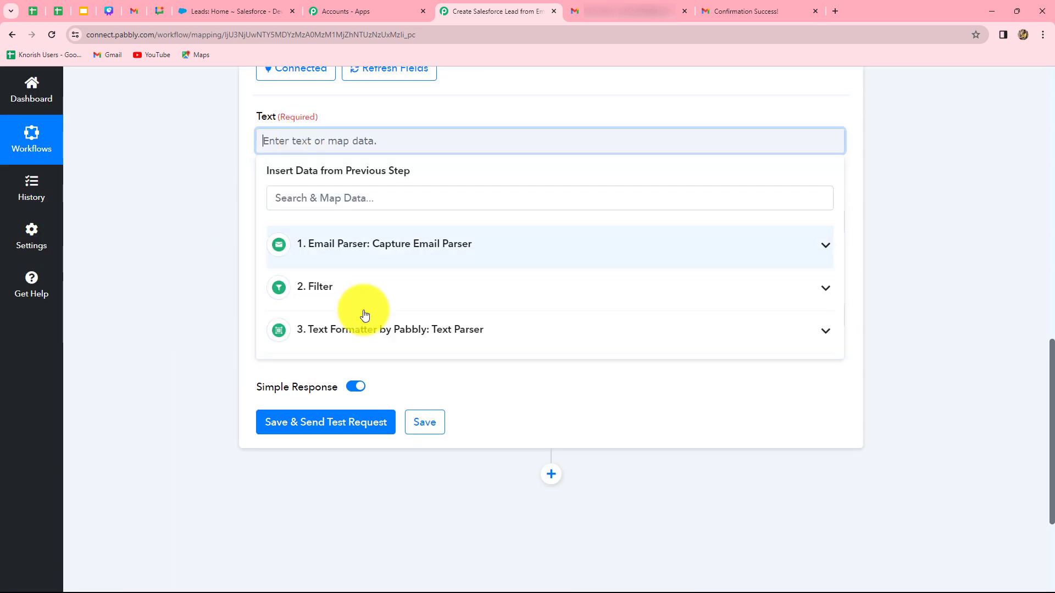
left_click(365, 245)
left_click(330, 199)
type("bod")
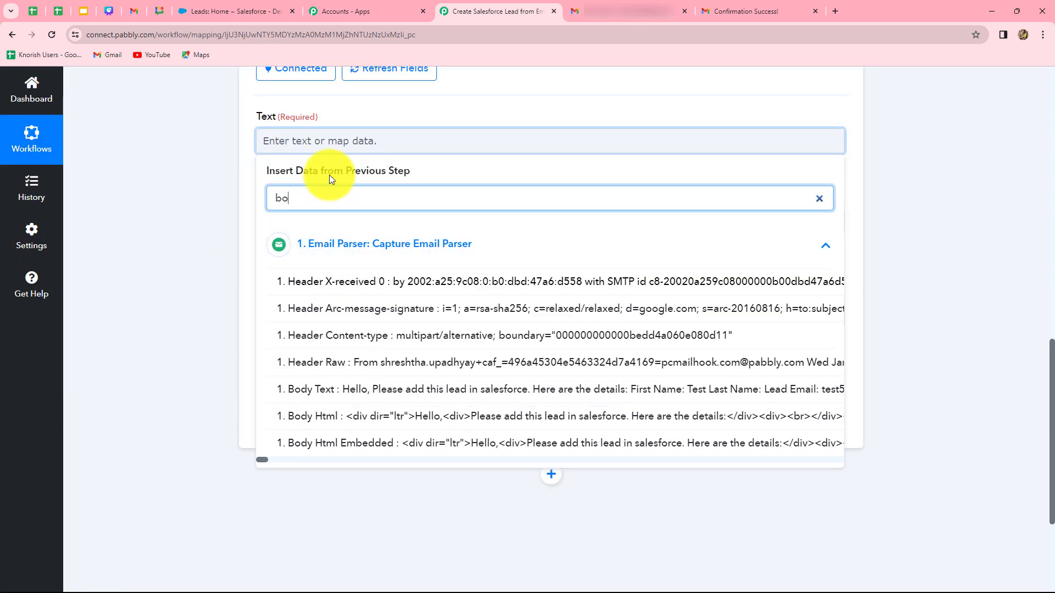
left_click(351, 398)
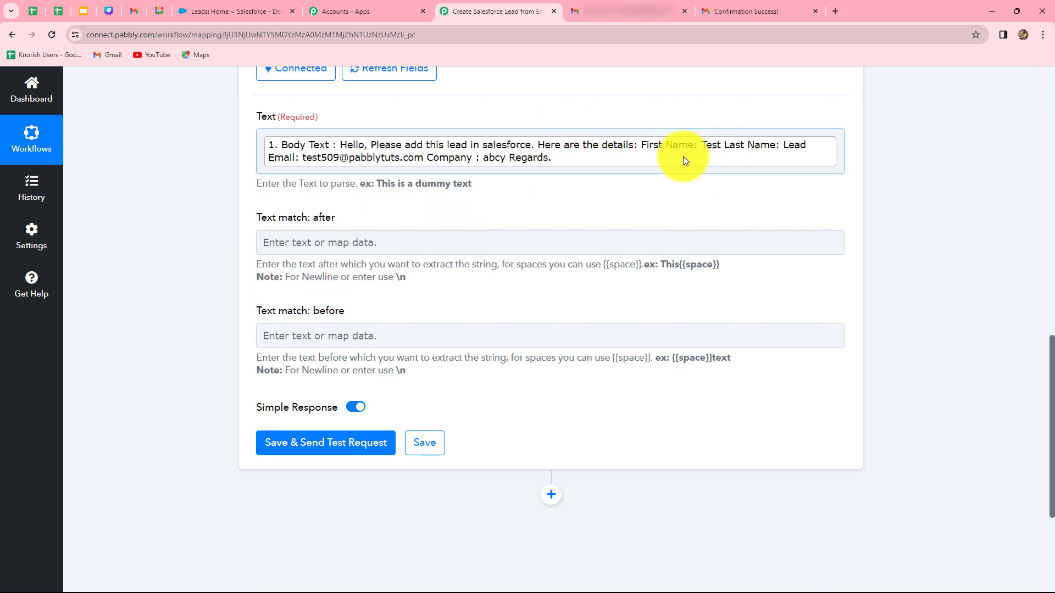
Match after 'Last Name' and before 'Email:', then save and test, returning 'Lead'
left_click(381, 243)
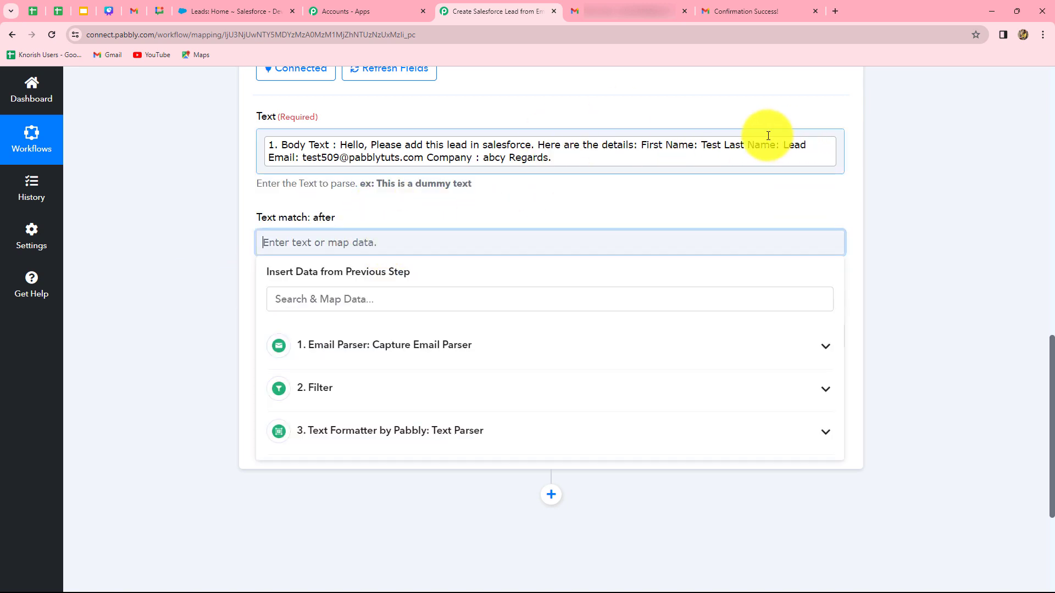
type("Last Name:")
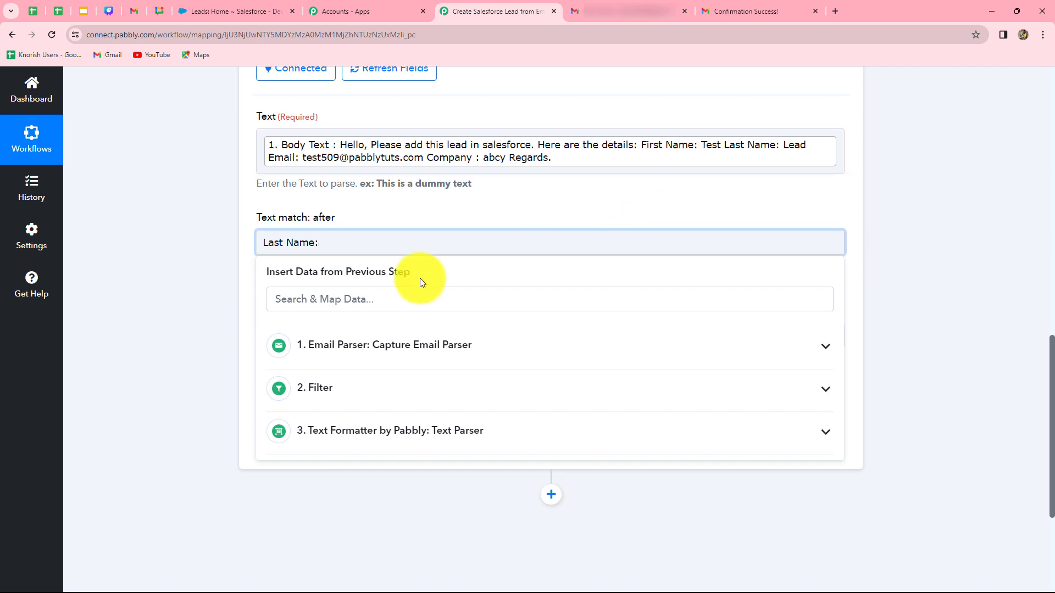
left_click(253, 299)
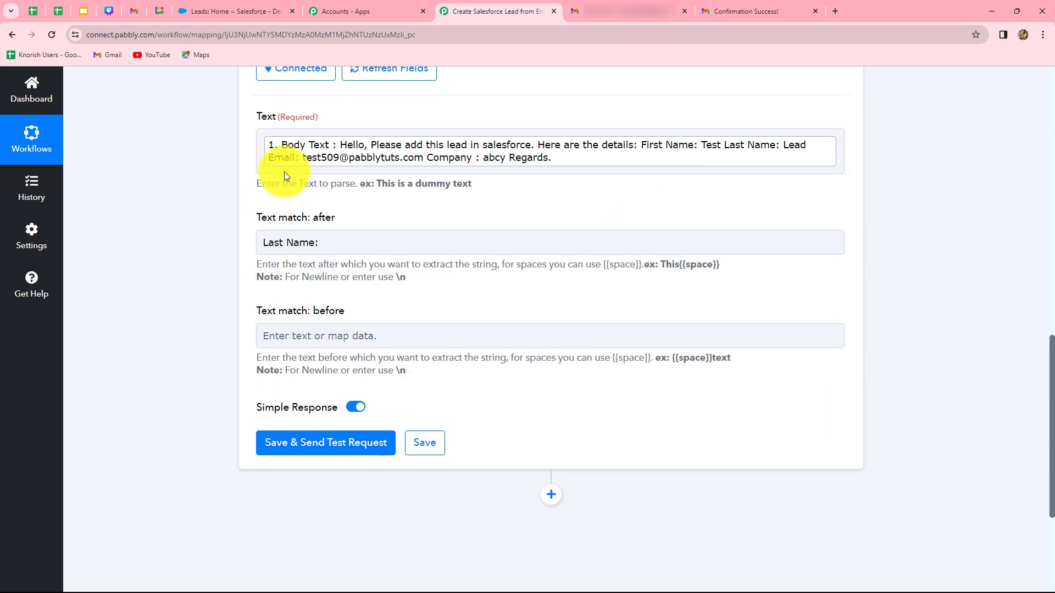
left_click(326, 341)
type("E")
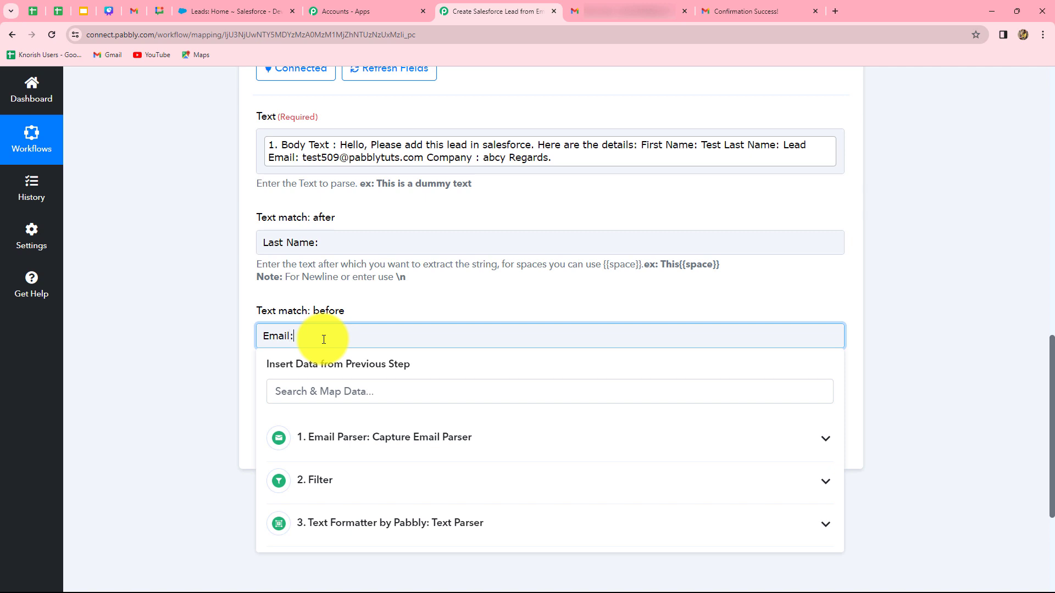
type("mail:")
left_click(106, 341)
left_click(419, 443)
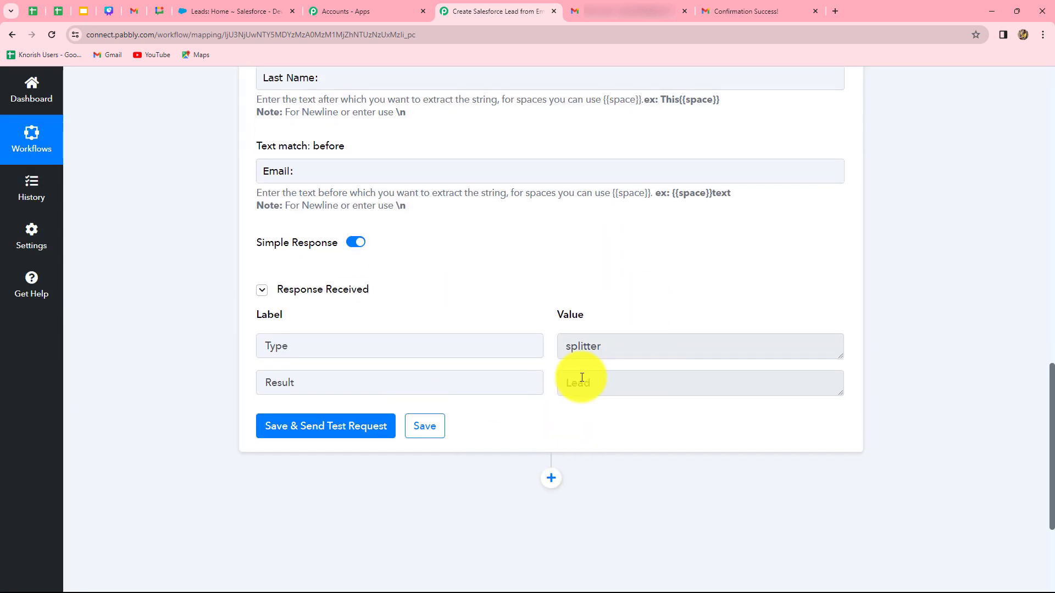
scroll(695, 446, "down", 2)
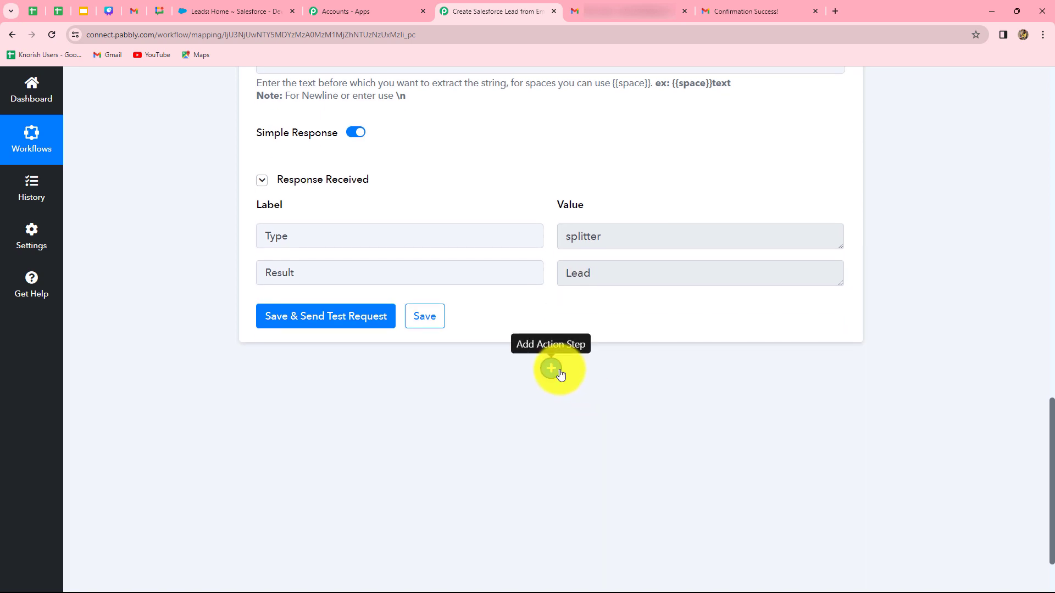
Add another connected Text Formatter by Pabbly step using Text Parser
left_click(552, 370)
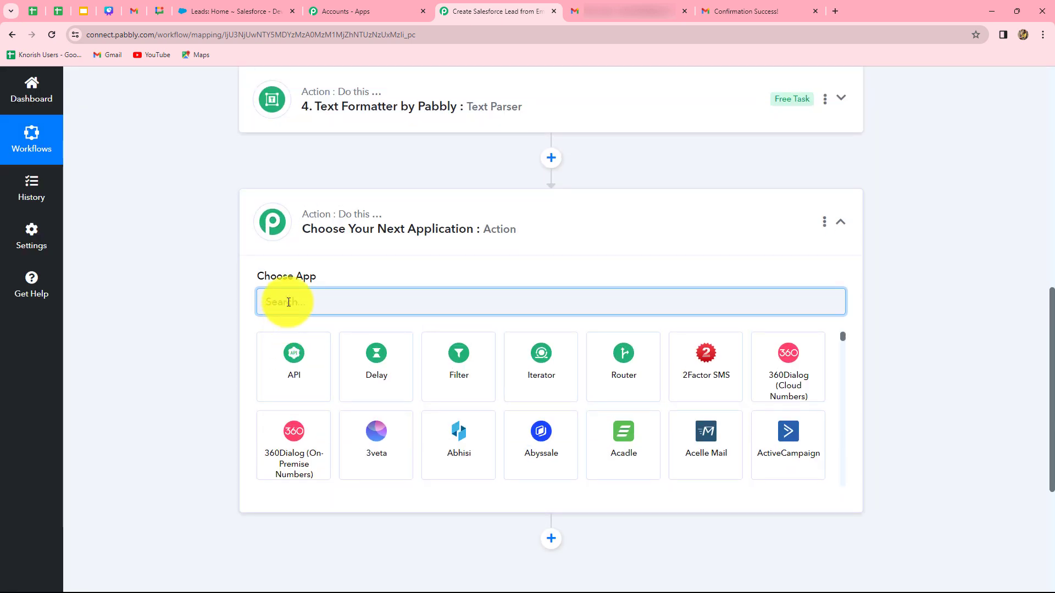
type("tex")
left_click(264, 346)
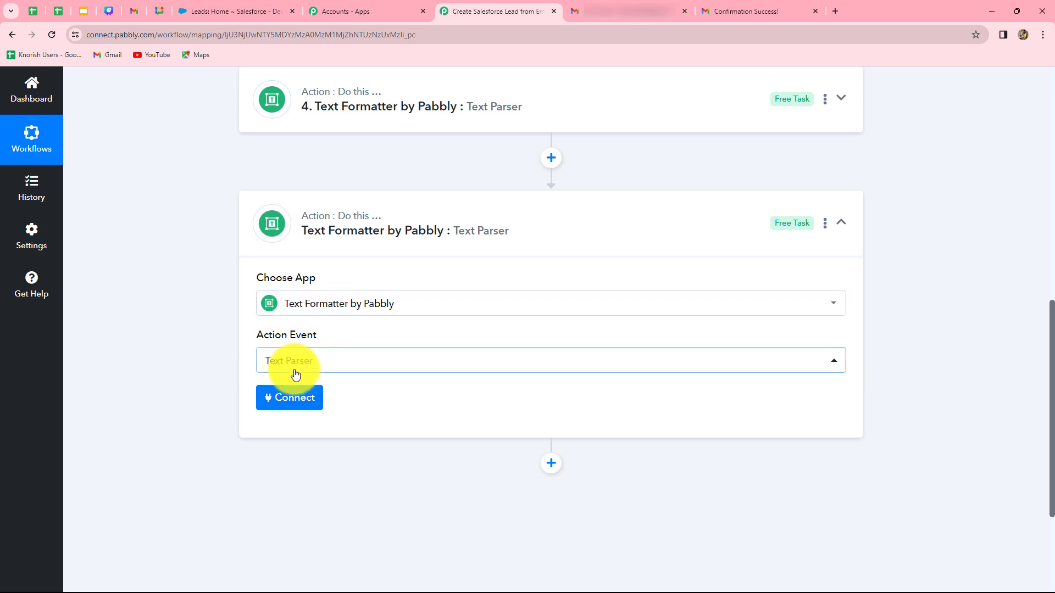
left_click(290, 403)
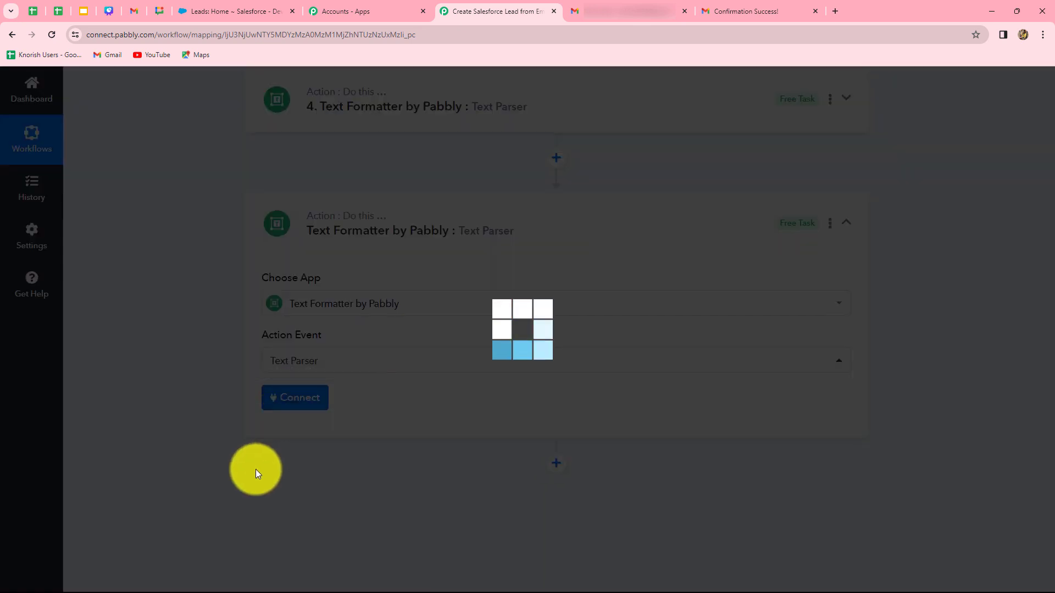
Map the email Body Text into this step's Text field
left_click(297, 308)
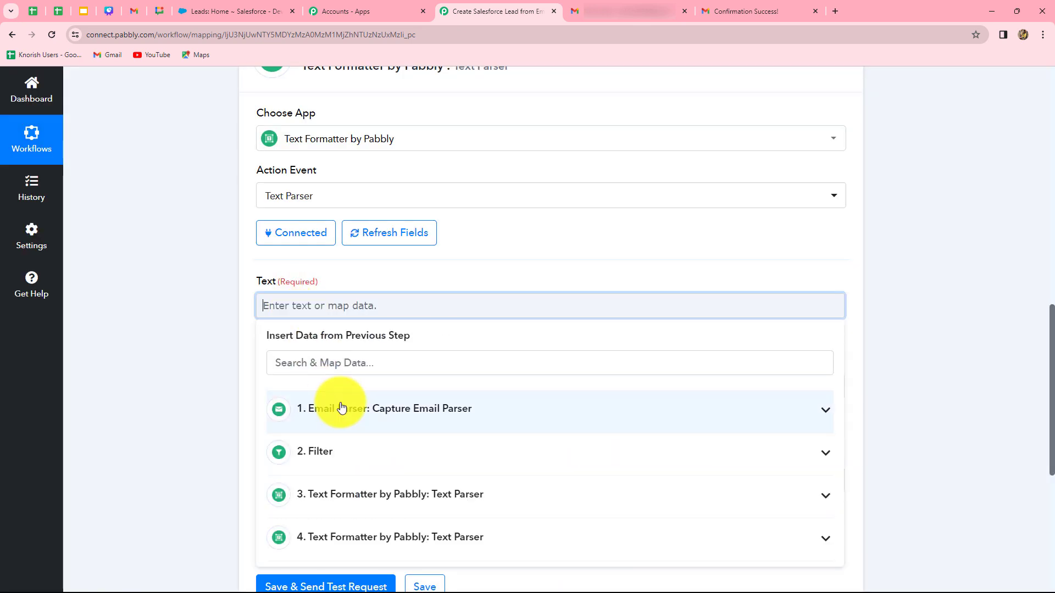
scroll(357, 352, "down", 2)
left_click(370, 301)
left_click(341, 252)
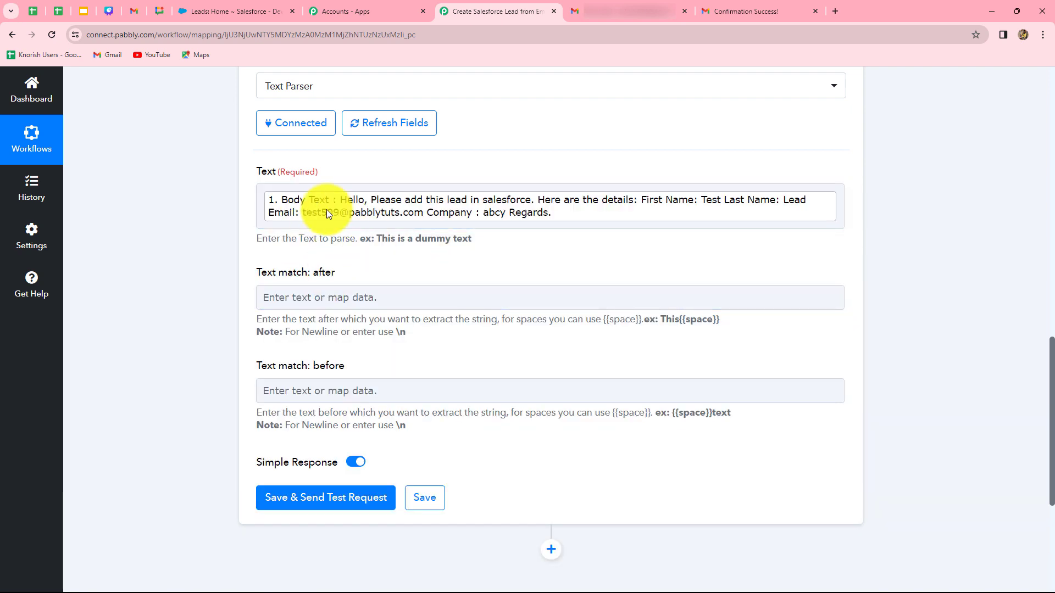
Match after 'Email:' and before 'Company', then save and test to get the email address
left_click(324, 304)
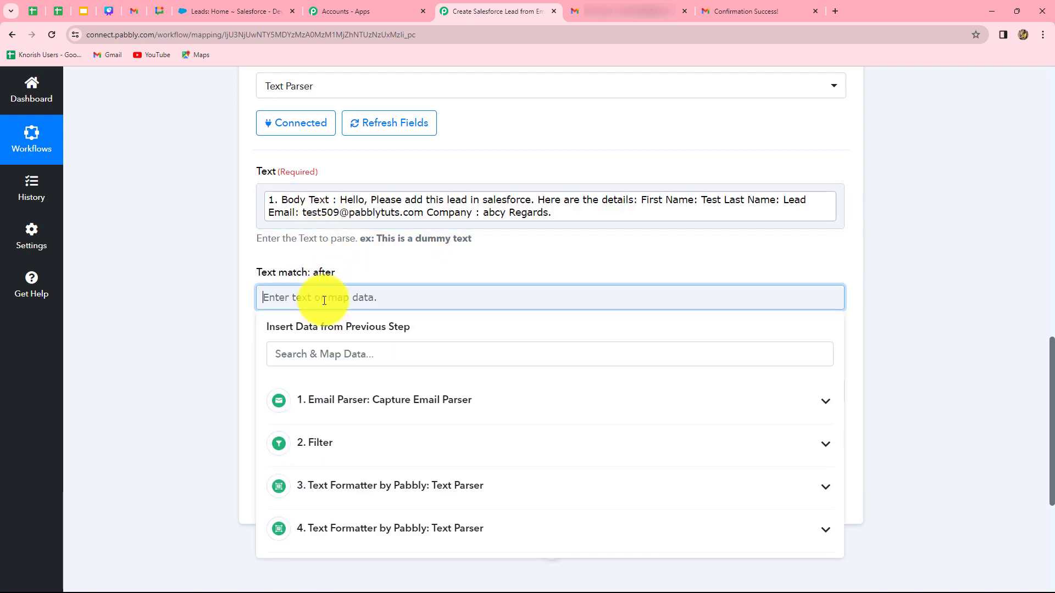
type("Email:")
left_click(228, 377)
scroll(236, 373, "down", 1)
left_click(278, 337)
type("Company")
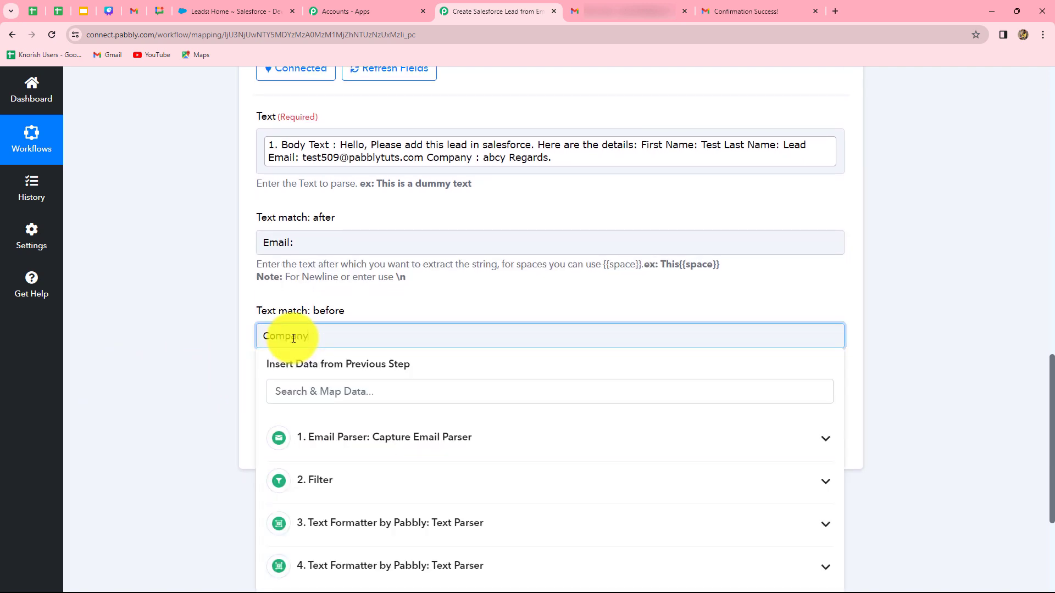
left_click(229, 361)
scroll(242, 352, "down", 2)
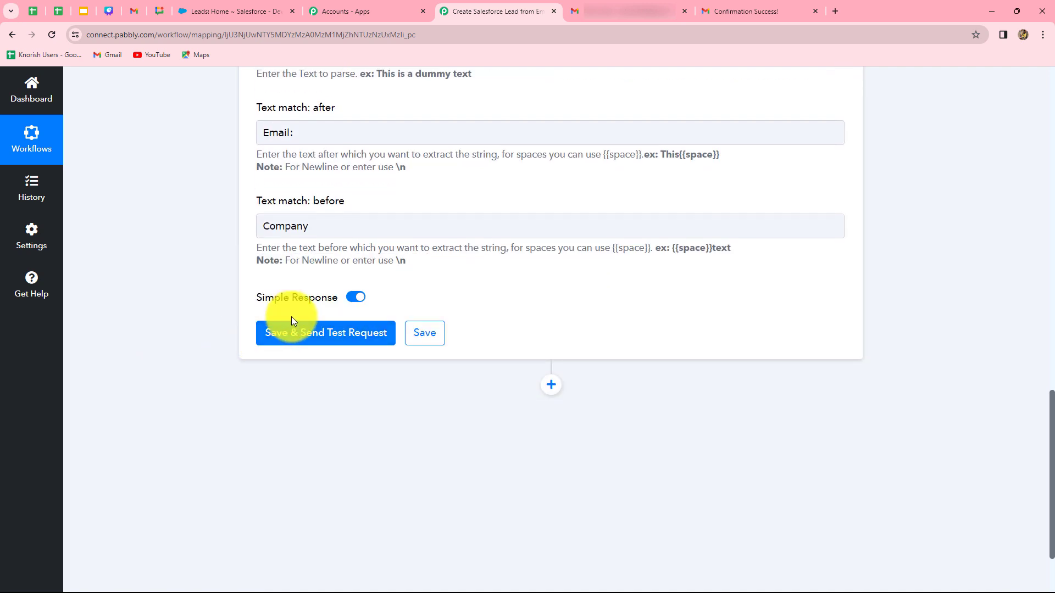
left_click(294, 336)
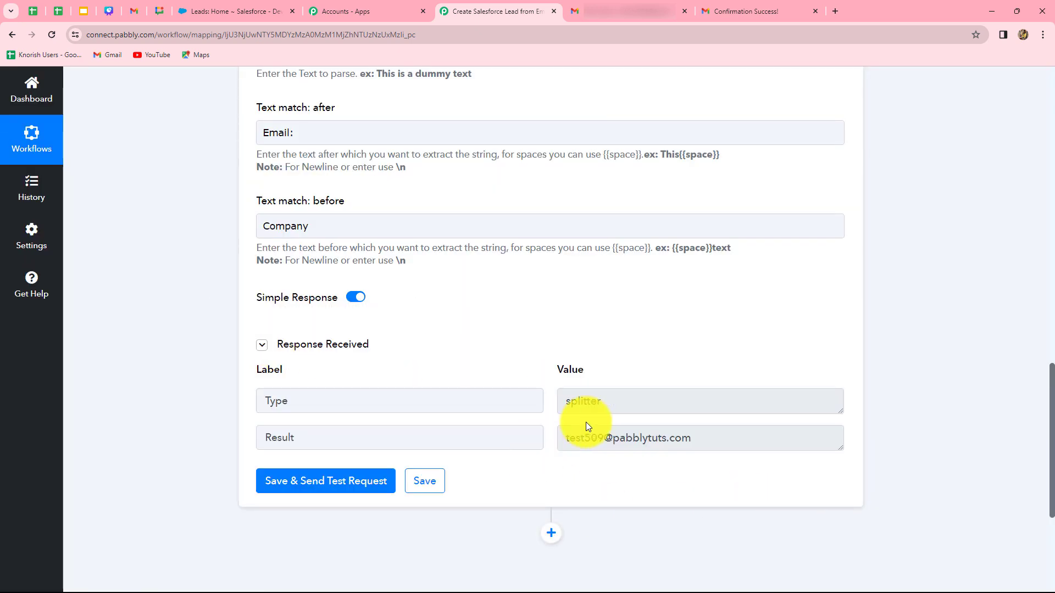
scroll(998, 379, "down", 3)
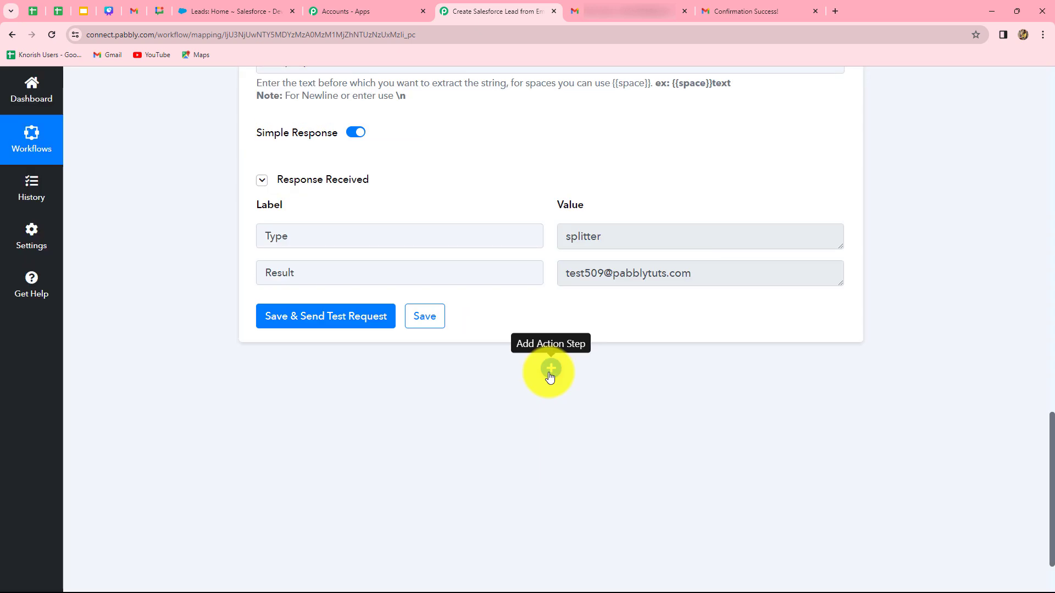
Add another Text Formatter by Pabbly step with the Text Parser event
left_click(550, 370)
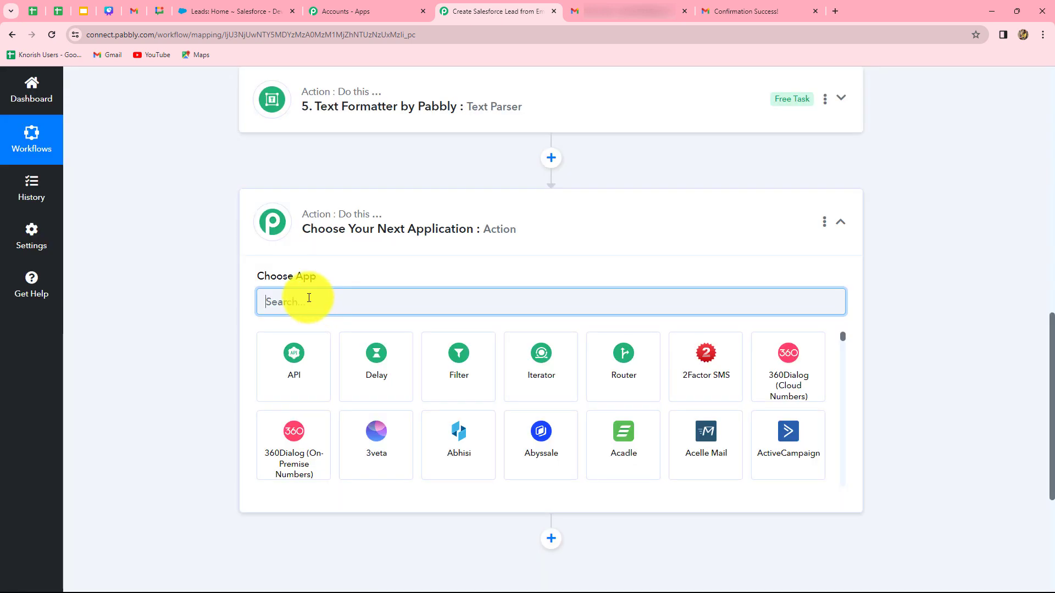
type("text")
left_click(328, 365)
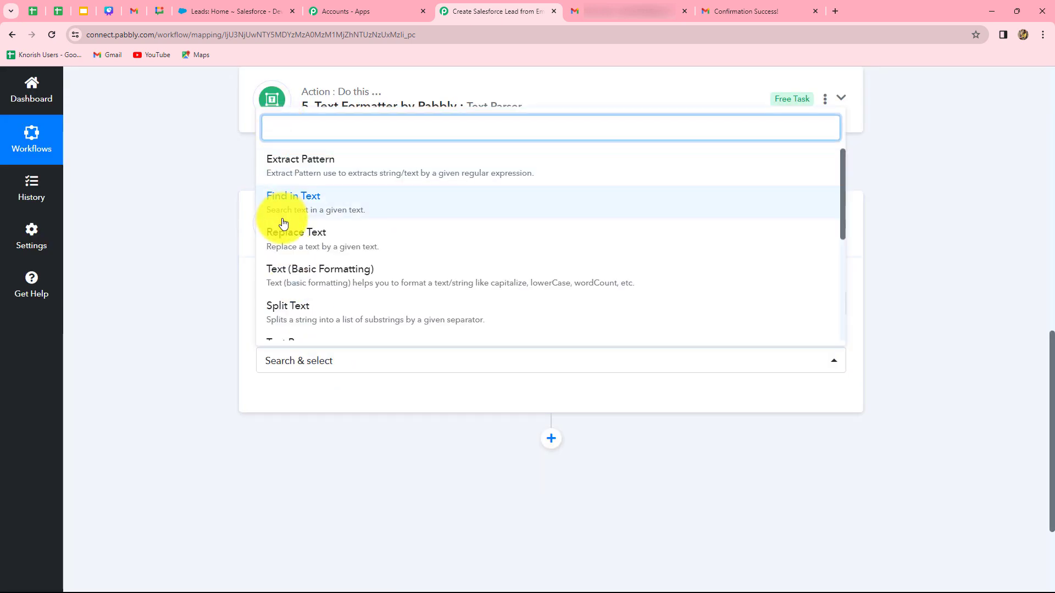
scroll(289, 272, "down", 1)
left_click(289, 286)
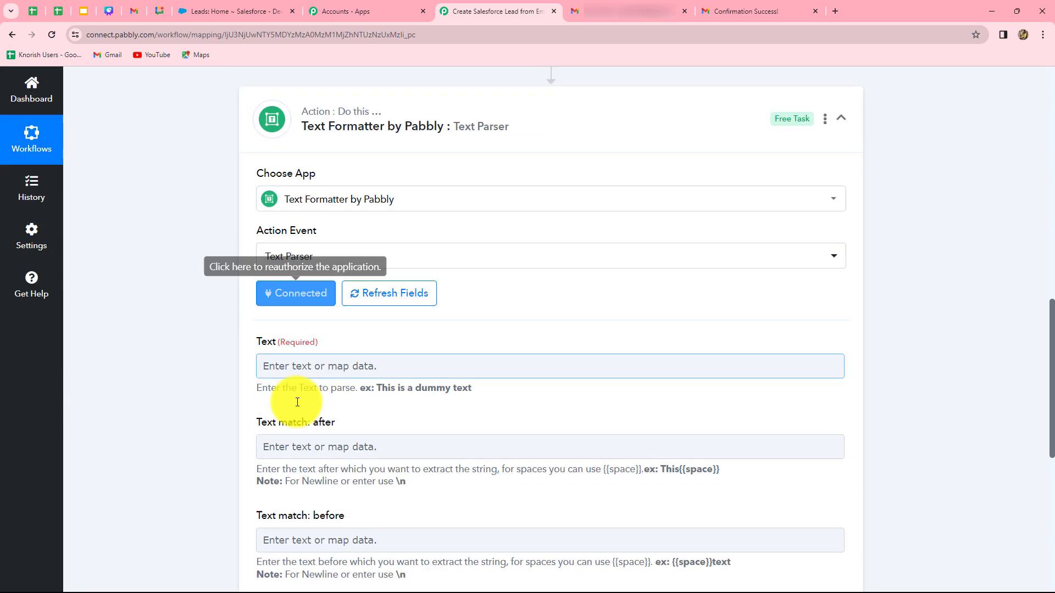
Map the Email Parser's Body Text into the Text field
scroll(297, 403, "down", 3)
left_click(306, 199)
left_click(364, 300)
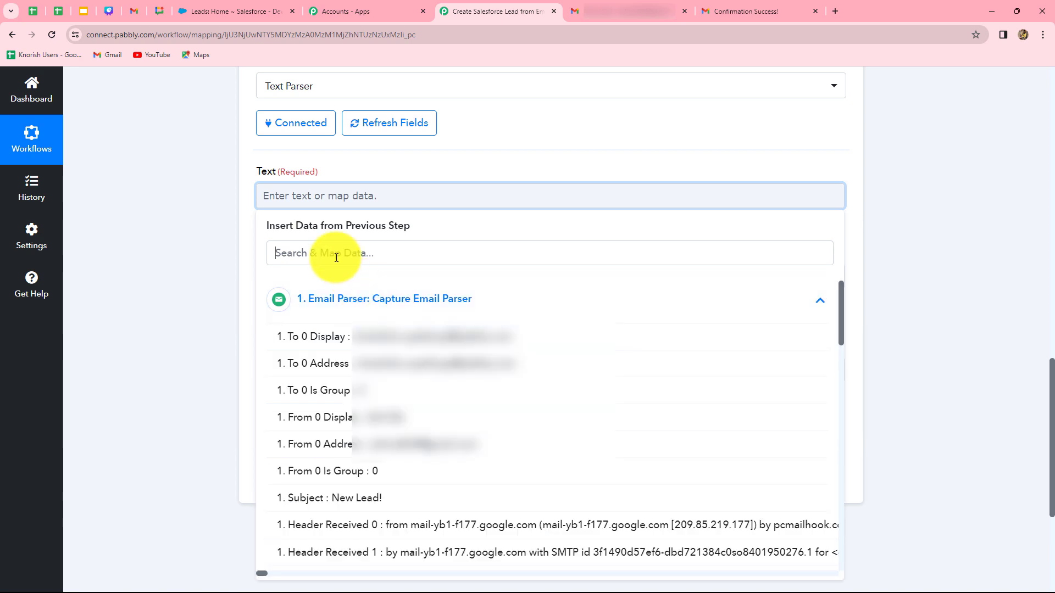
left_click(336, 258)
left_click(306, 170)
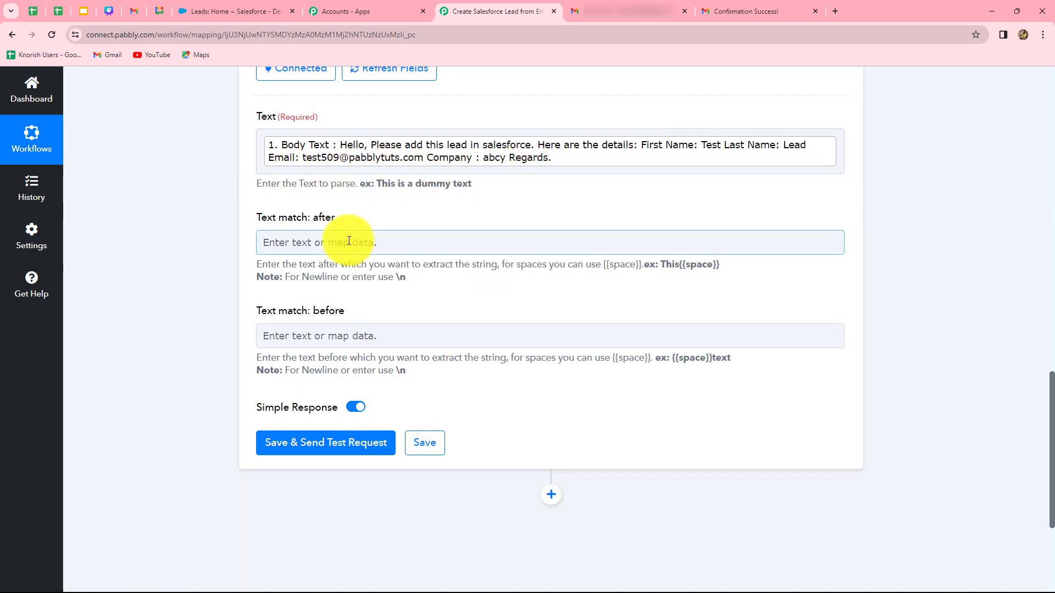
Match after 'Company:' and before 'Regards.', then save and test, returning 'abcy'
left_click(370, 236)
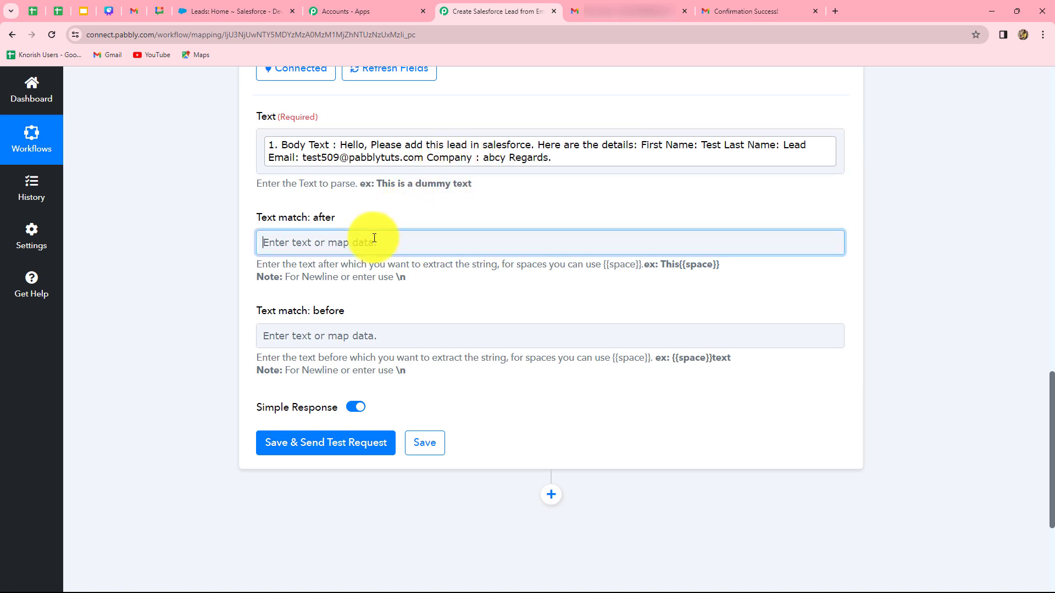
type("Company:")
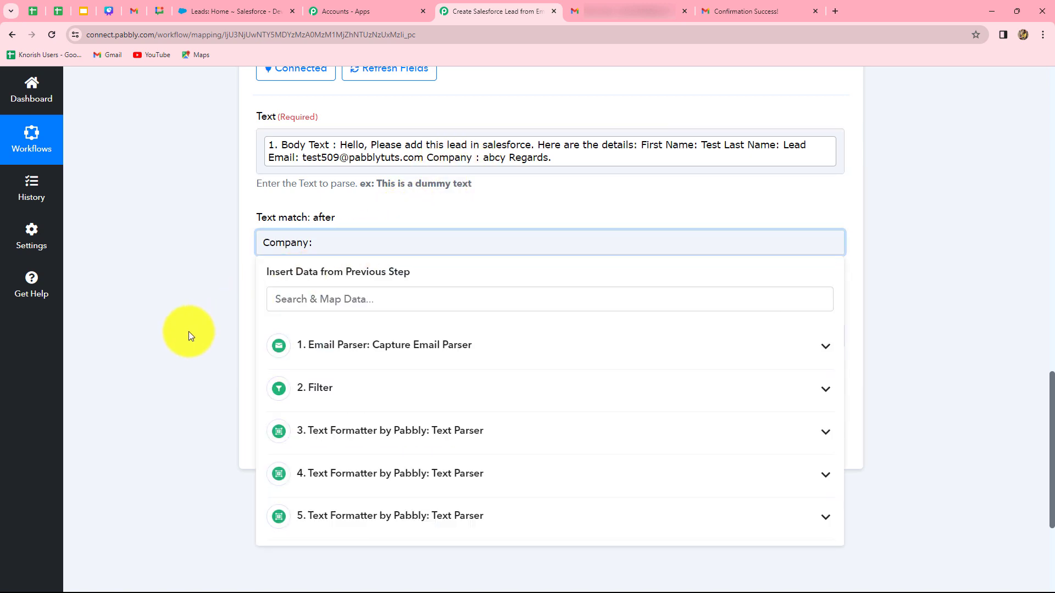
left_click(299, 337)
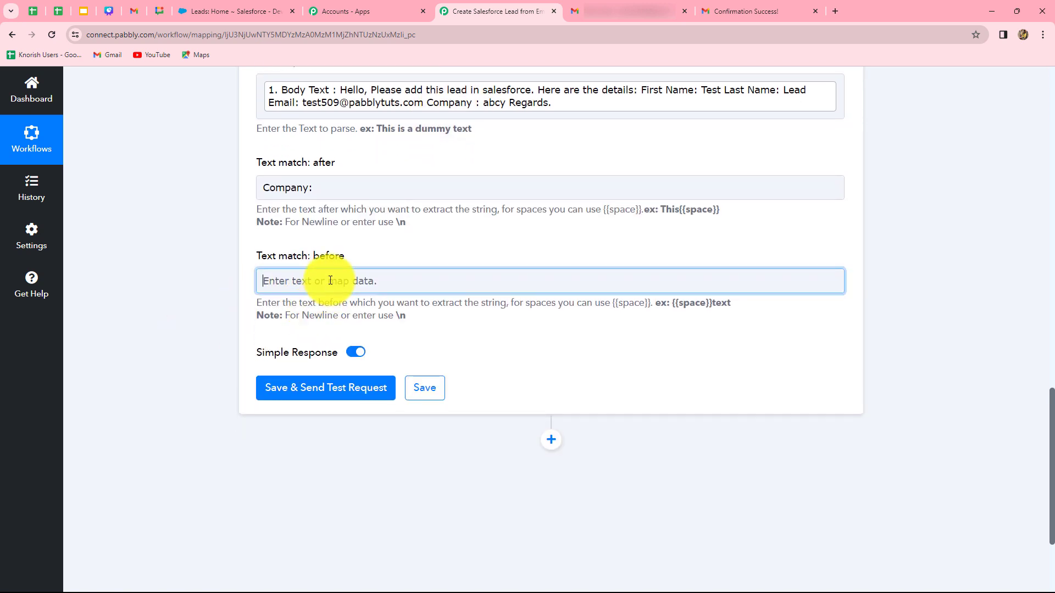
type("Regards")
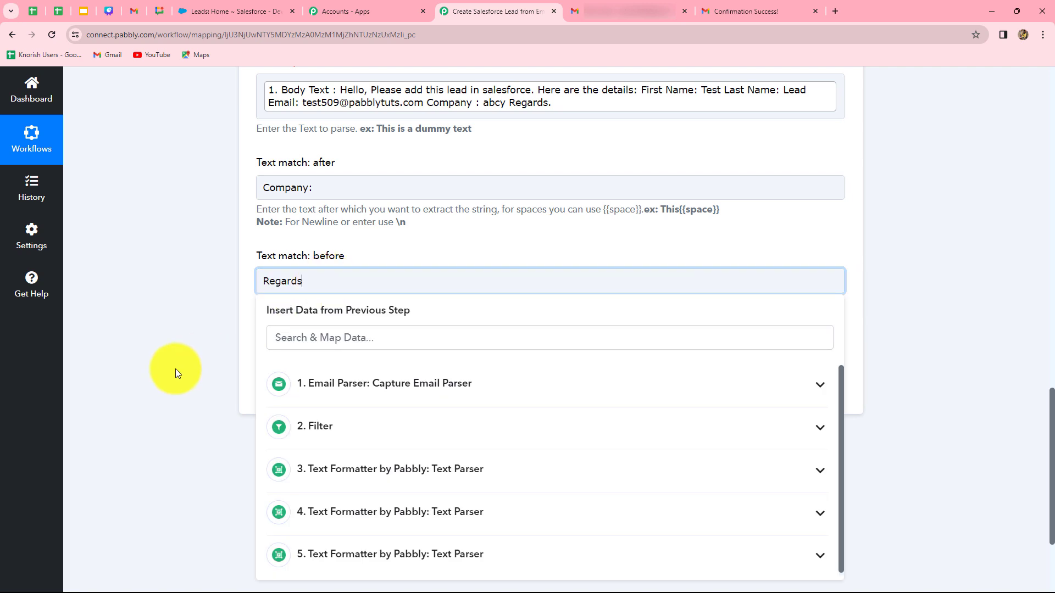
left_click(176, 368)
left_click(353, 388)
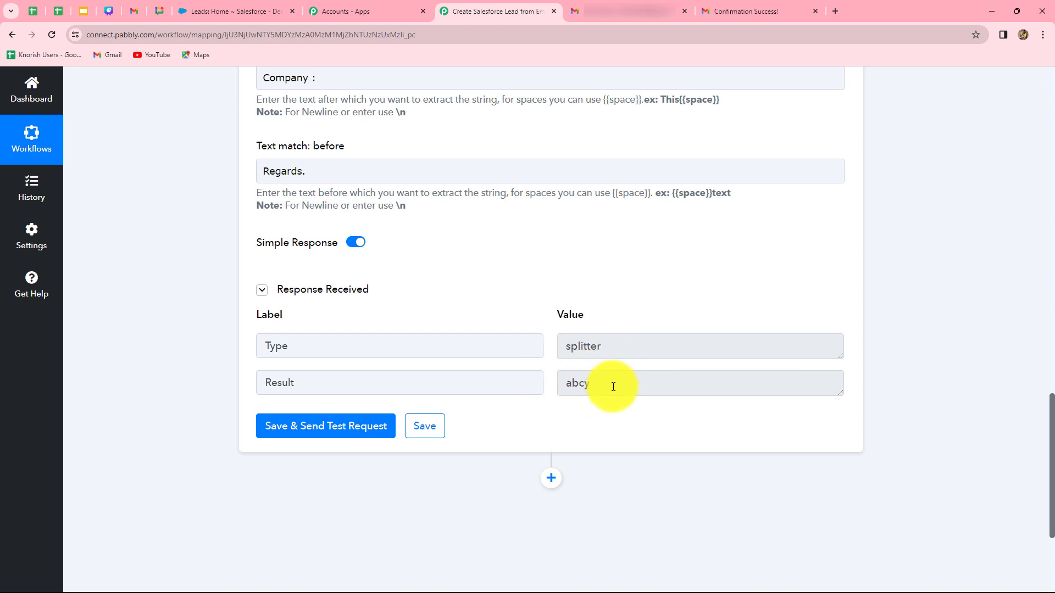
scroll(613, 387, "up", 10)
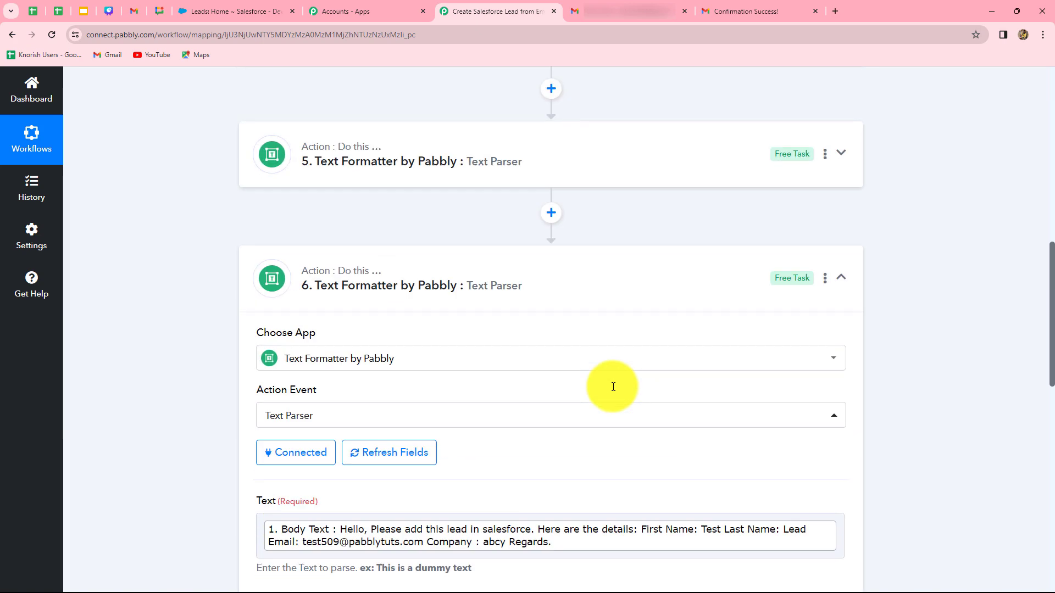
scroll(613, 387, "down", 7)
scroll(613, 387, "down", 6)
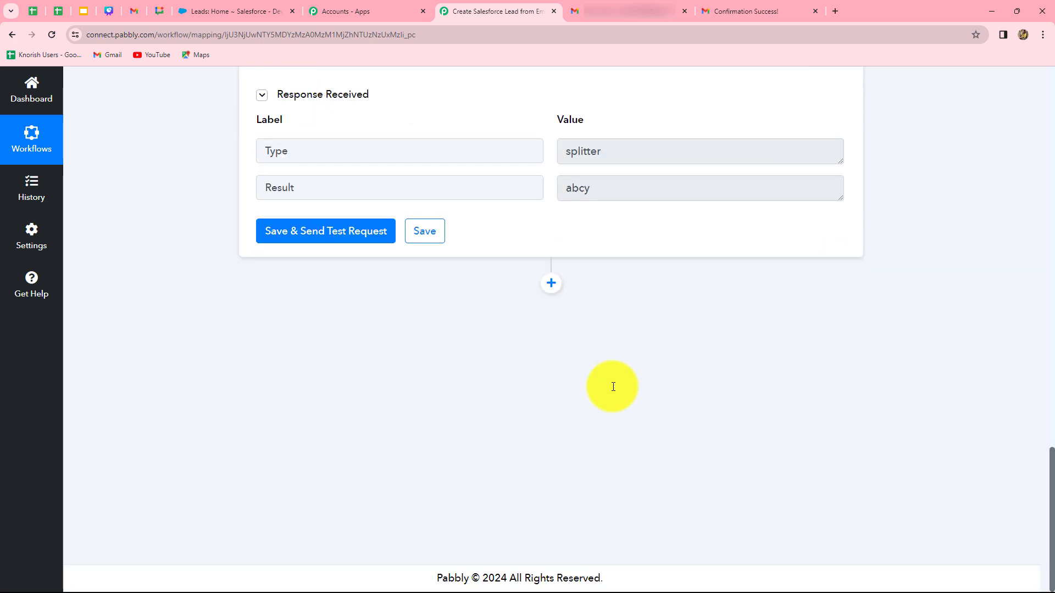
Add a Salesforce step with the Create Lead action event
left_click(551, 284)
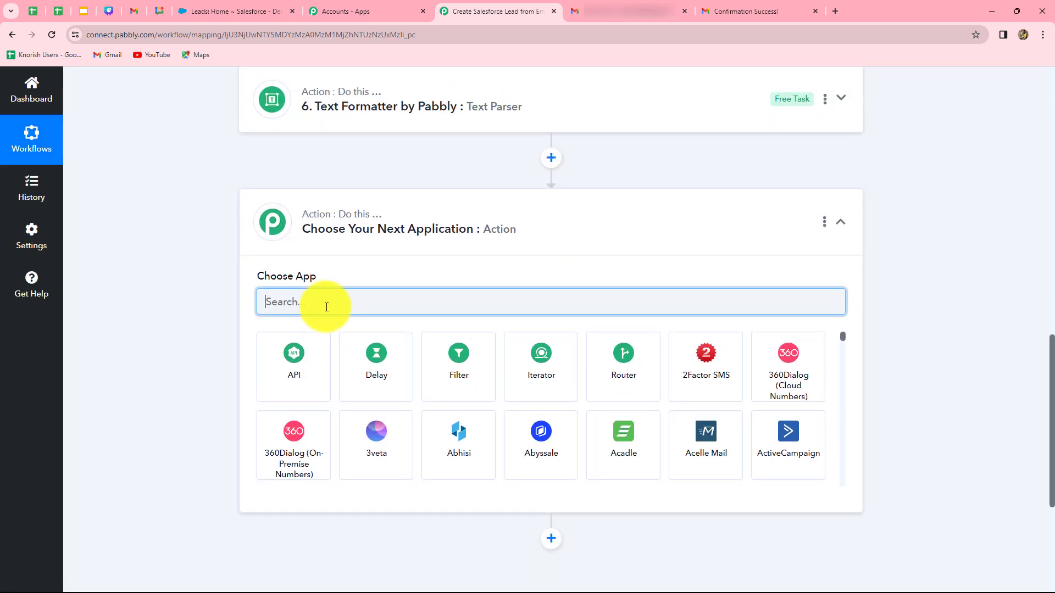
type("Sal")
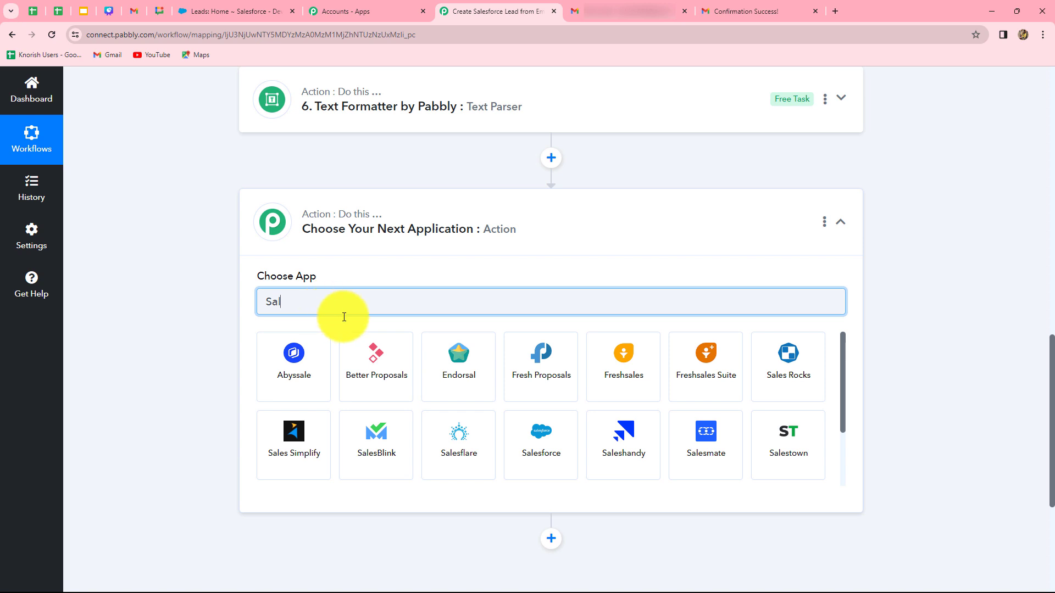
left_click(560, 446)
left_click(287, 360)
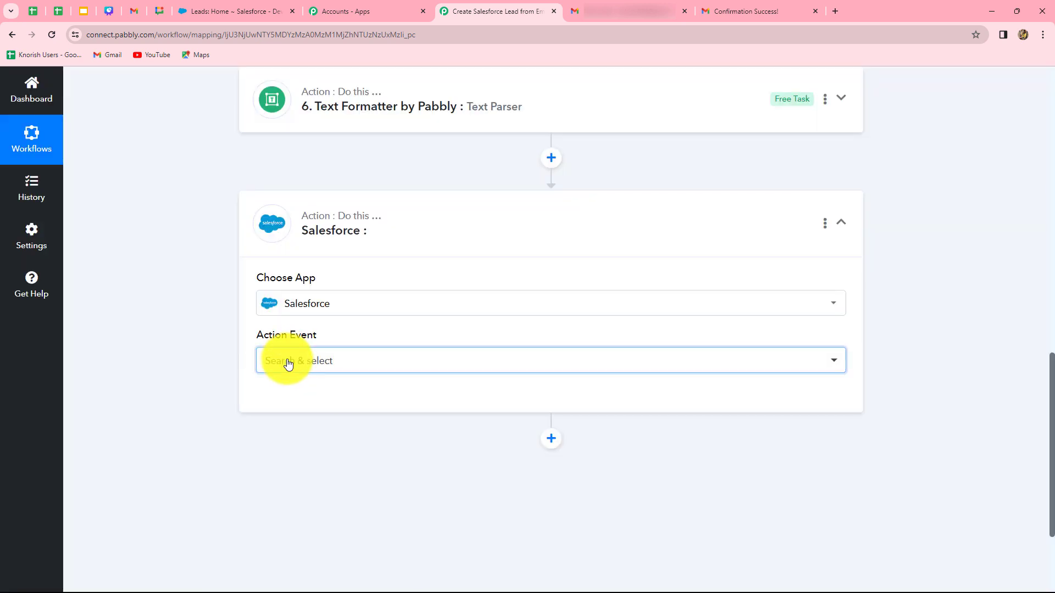
scroll(308, 254, "down", 3)
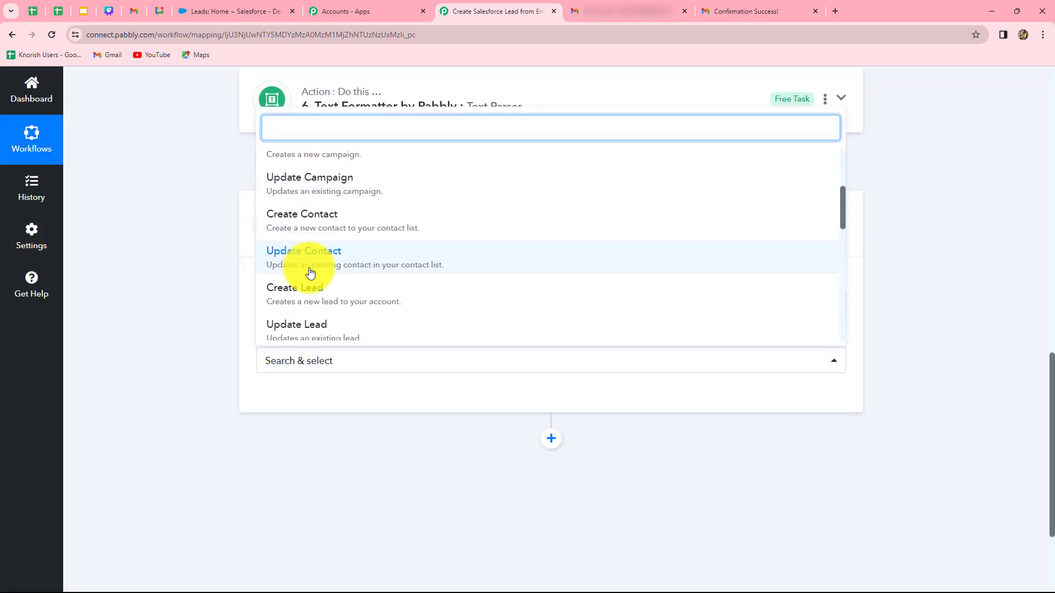
left_click(310, 297)
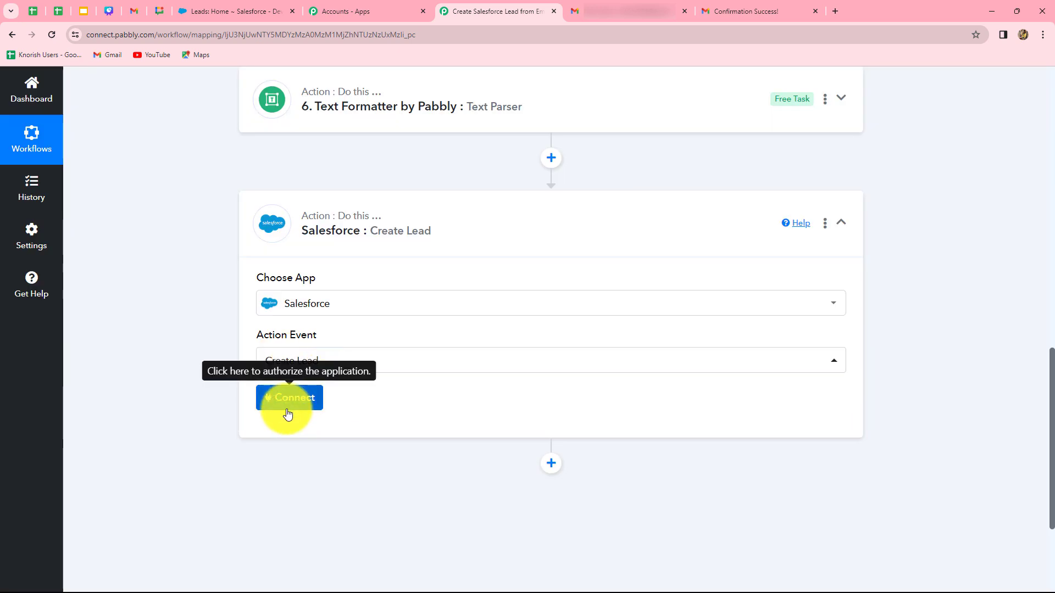
Authorize a new Salesforce connection and allow Pabbly Connect access
left_click(290, 397)
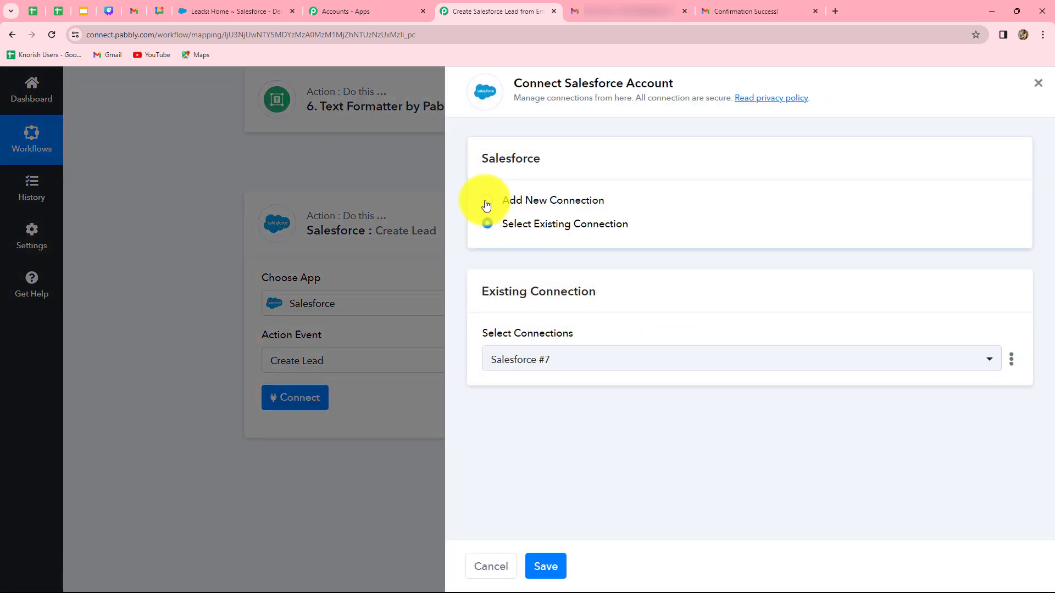
left_click(485, 202)
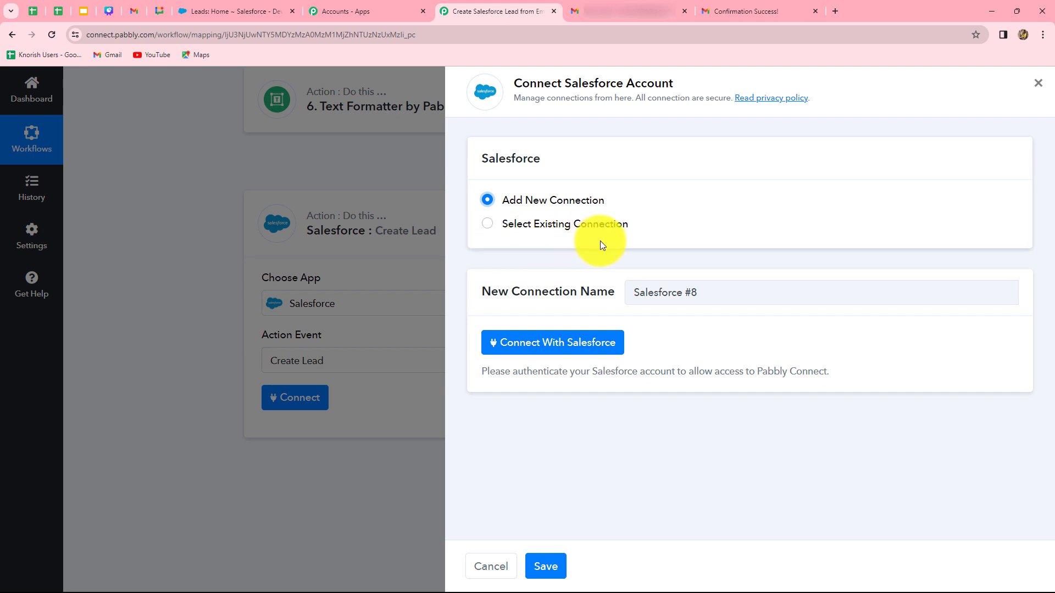
left_click(544, 343)
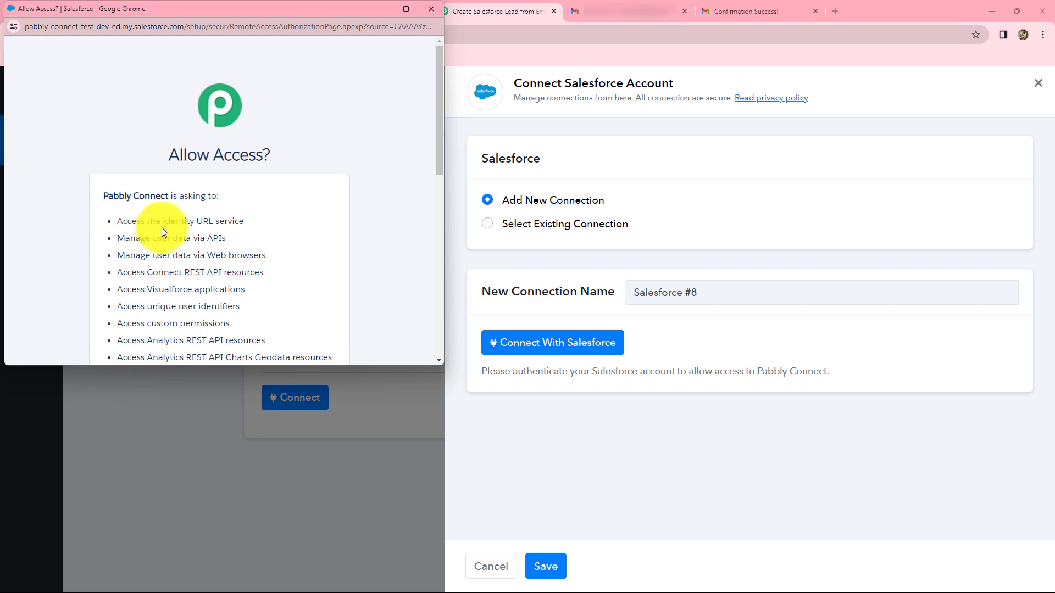
scroll(387, 213, "down", 10)
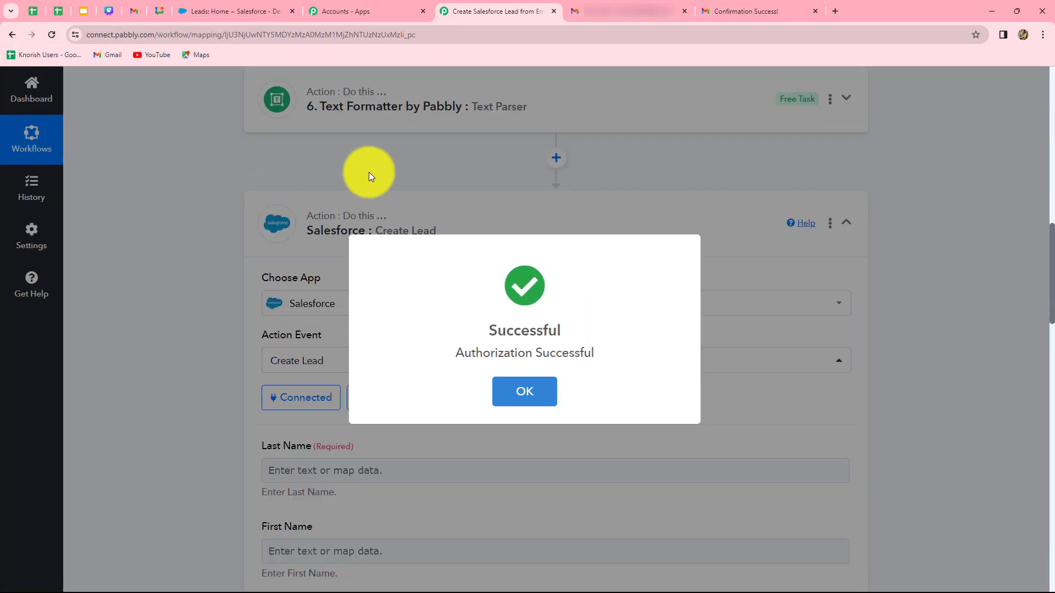
left_click(525, 390)
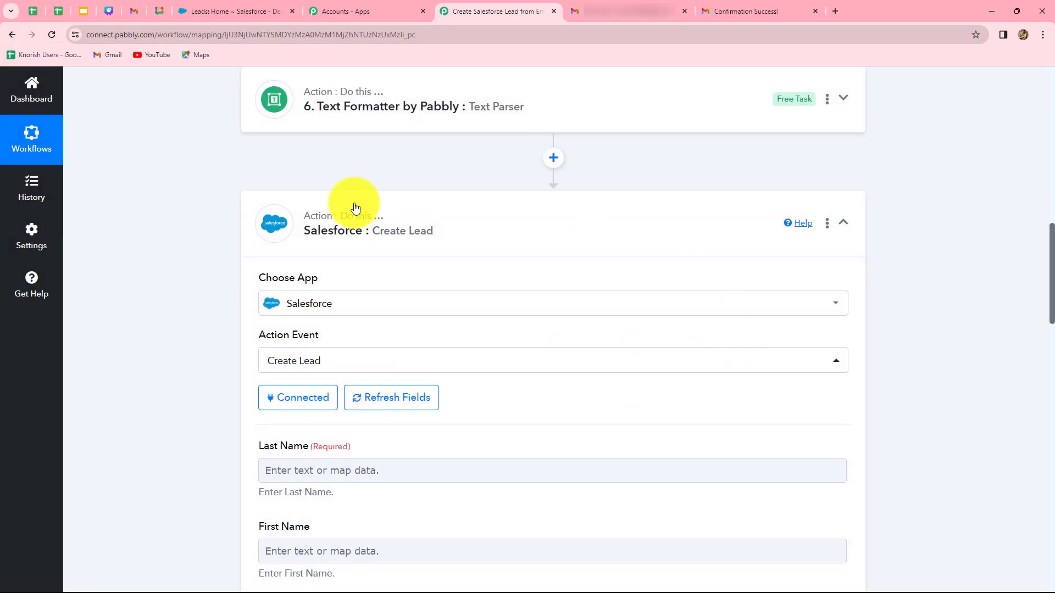
Map step 4's parsed result 'Lead' into the Last Name field
scroll(972, 325, "down", 5)
scroll(971, 328, "down", 10)
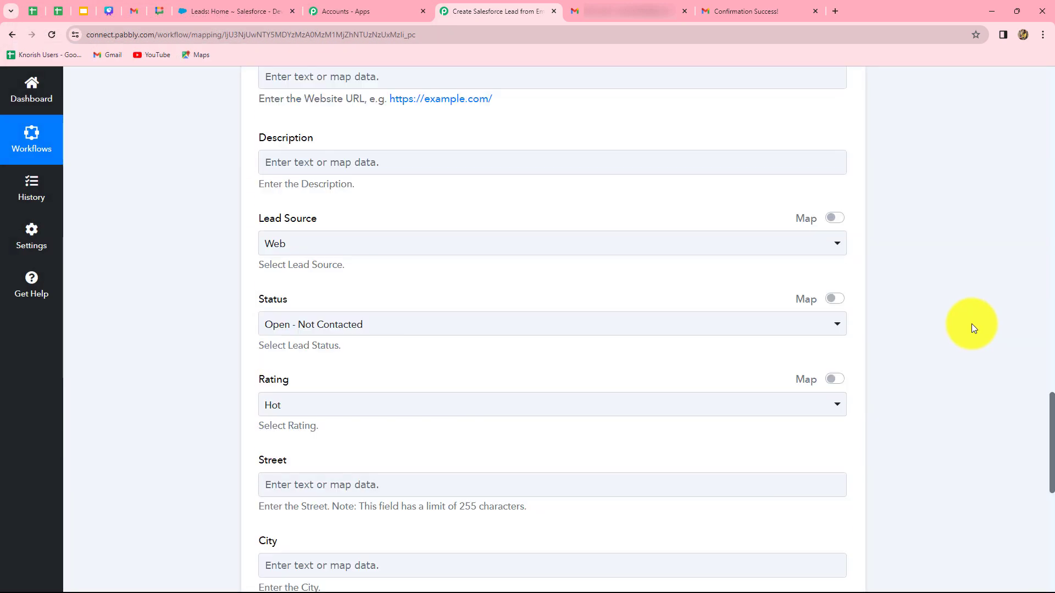
scroll(971, 328, "down", 3)
scroll(971, 328, "up", 5)
scroll(971, 328, "up", 10)
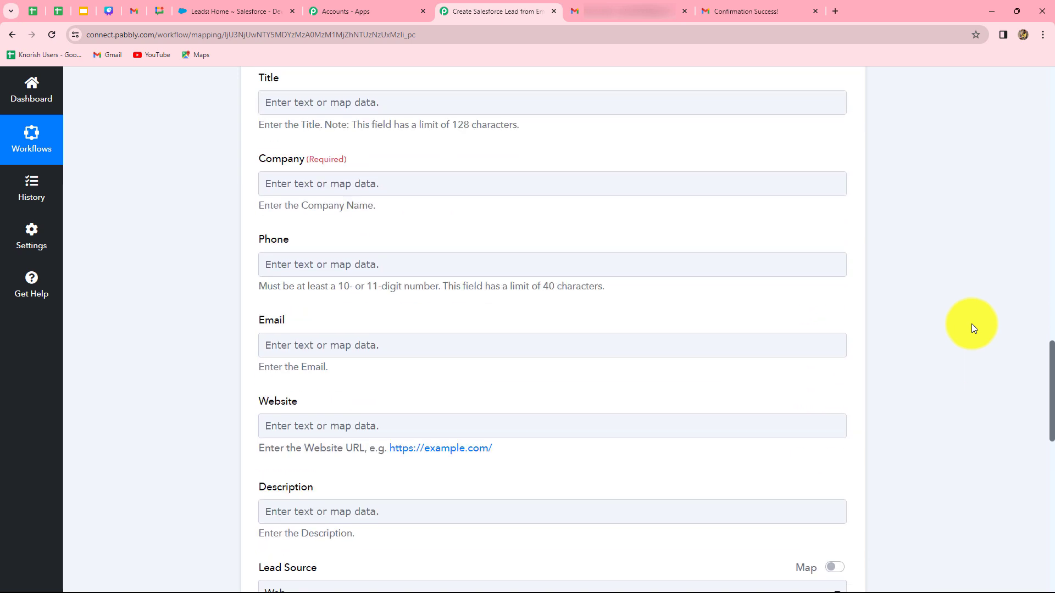
scroll(365, 198, "down", 3)
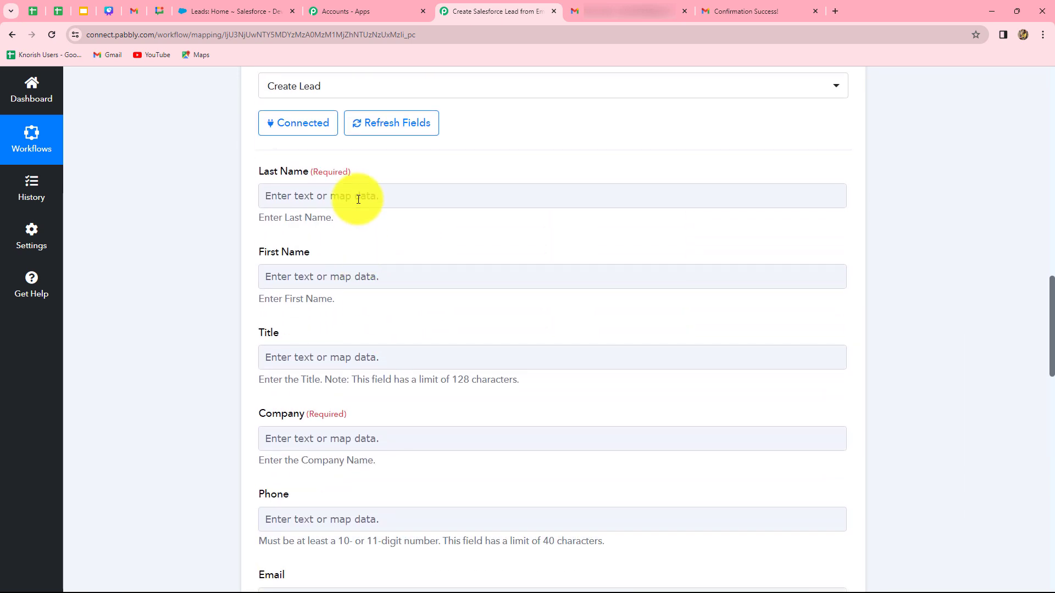
left_click(360, 90)
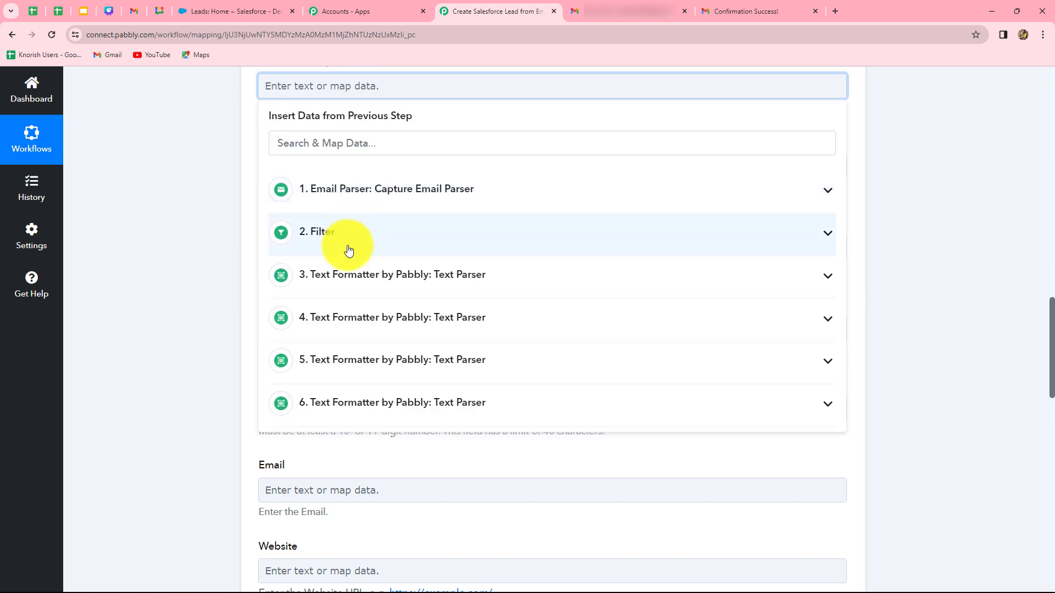
left_click(447, 359)
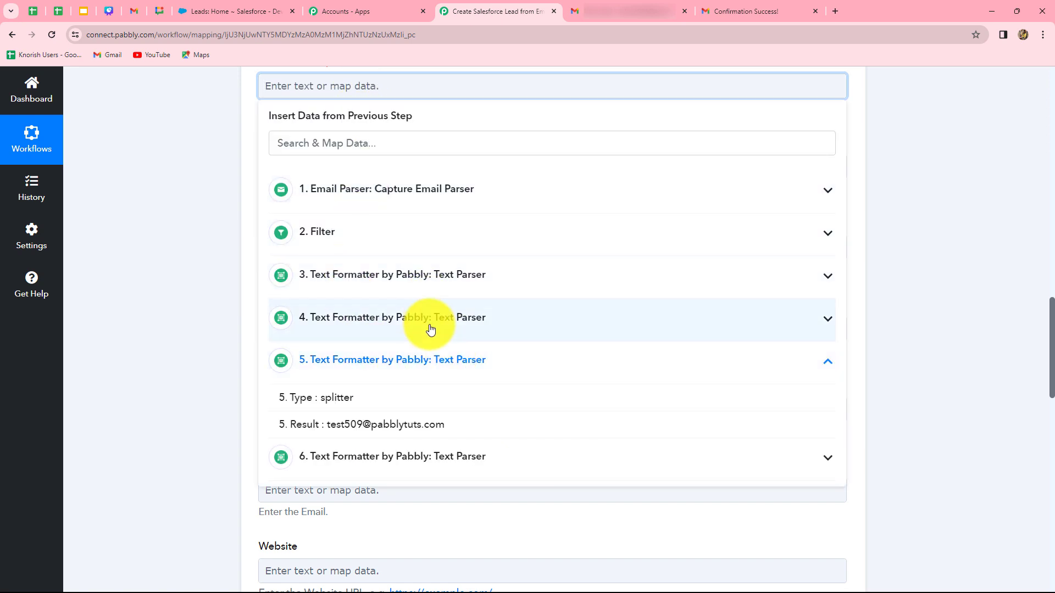
left_click(431, 325)
left_click(403, 382)
left_click(171, 380)
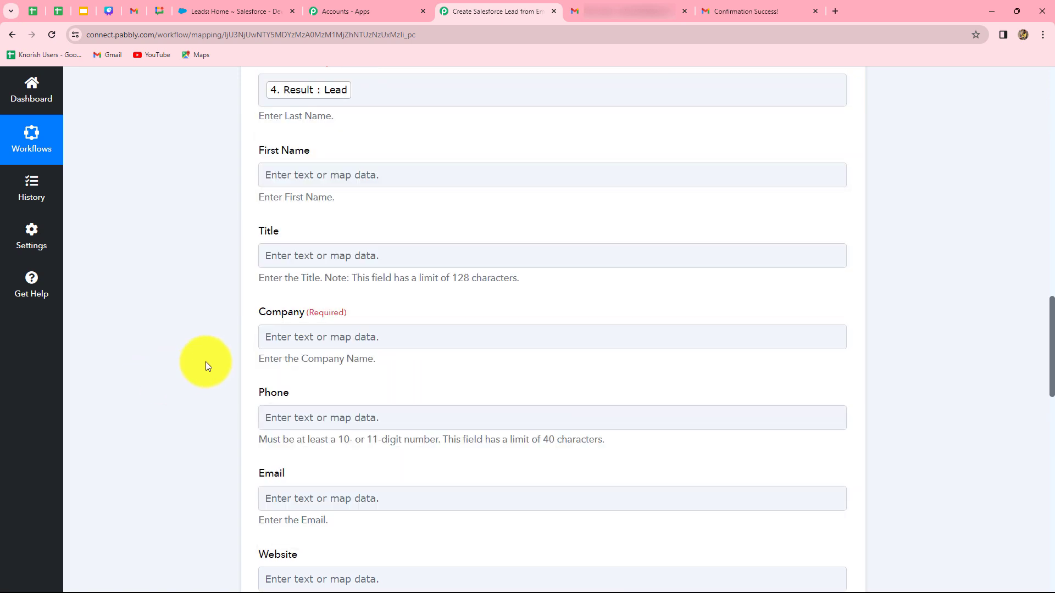
Map step 3's parsed result 'Test' into the First Name field
scroll(242, 182, "up", 2)
scroll(460, 379, "down", 2)
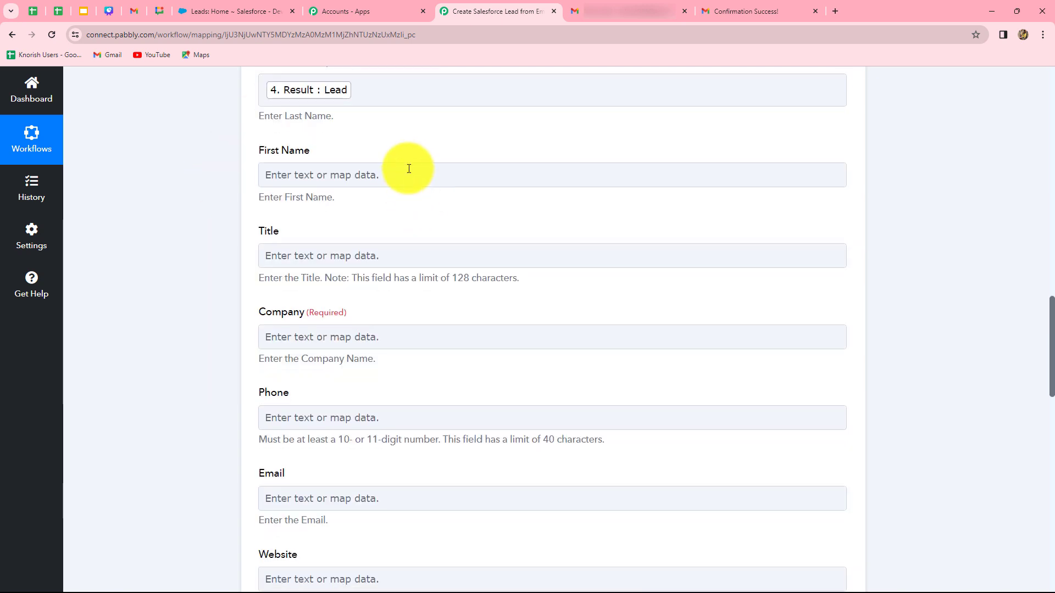
left_click(407, 172)
left_click(414, 364)
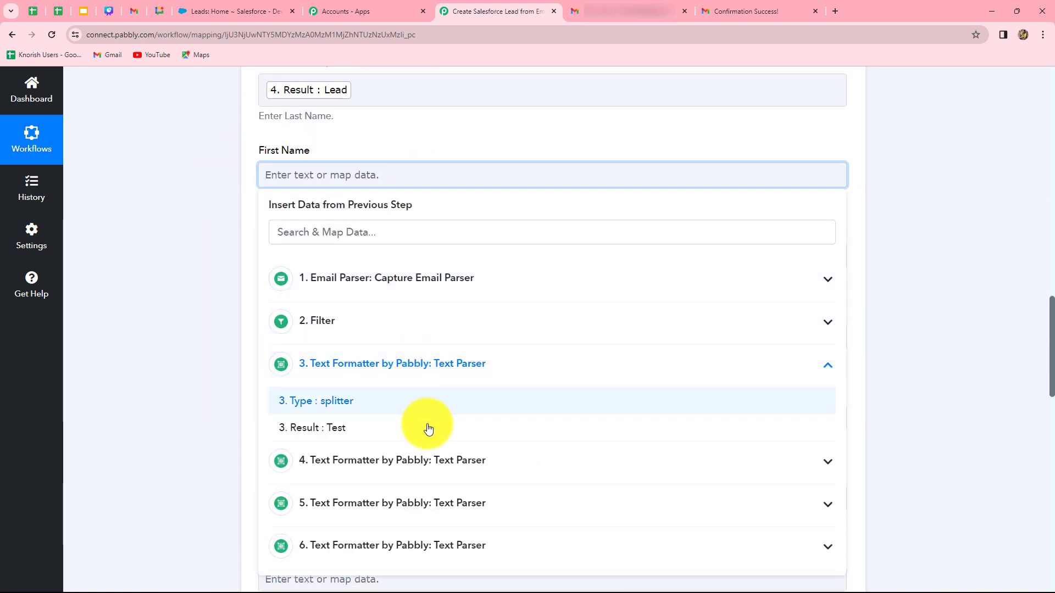
left_click(280, 425)
left_click(177, 398)
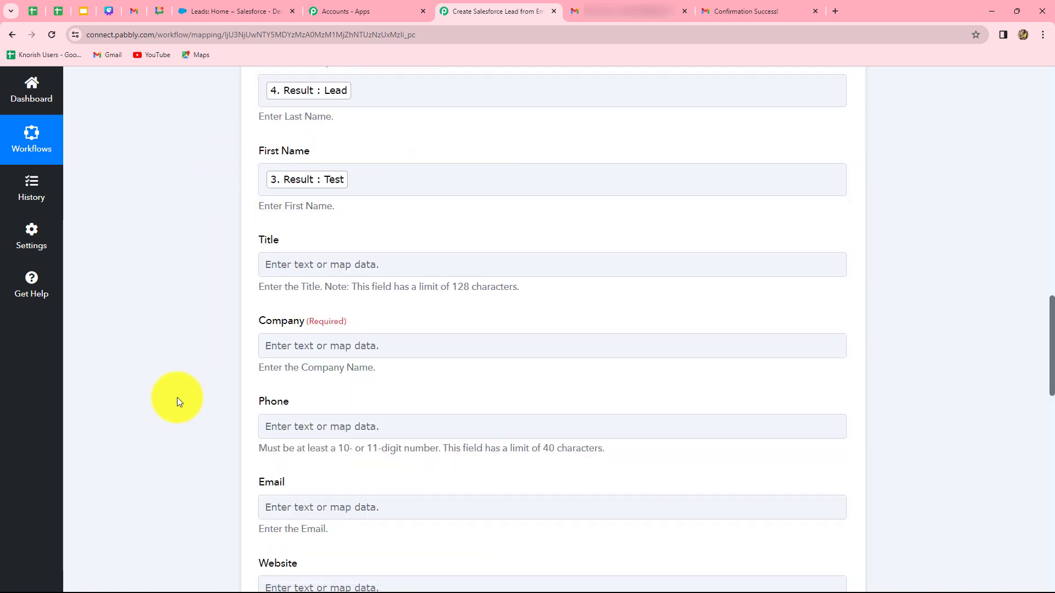
Map step 6's parsed result 'abcy' into the Company field
scroll(185, 385, "down", 4)
scroll(185, 385, "up", 2)
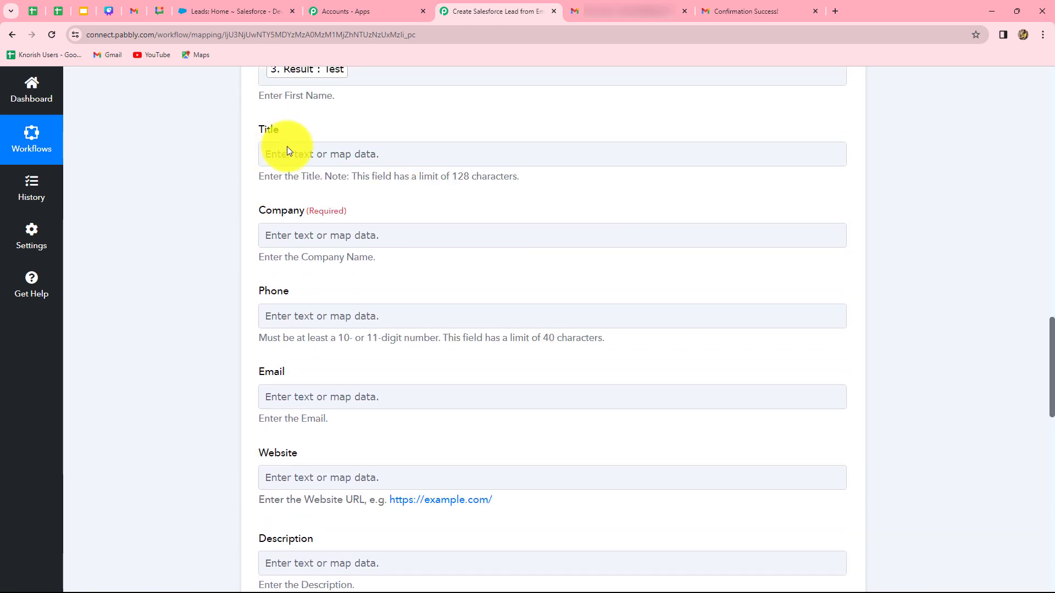
scroll(442, 240, "down", 1)
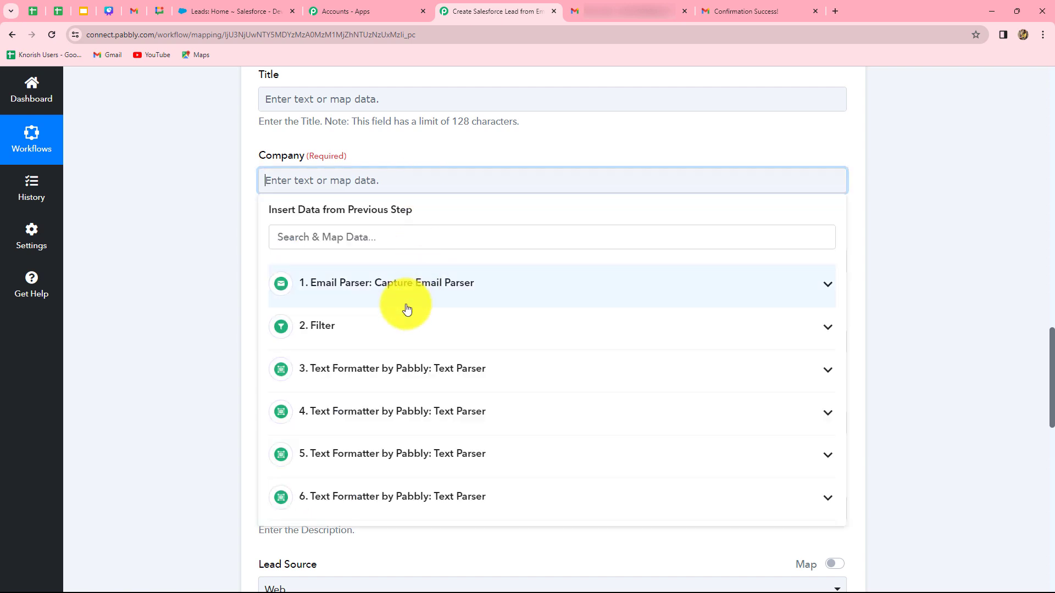
left_click(417, 180)
left_click(404, 493)
scroll(595, 436, "down", 3)
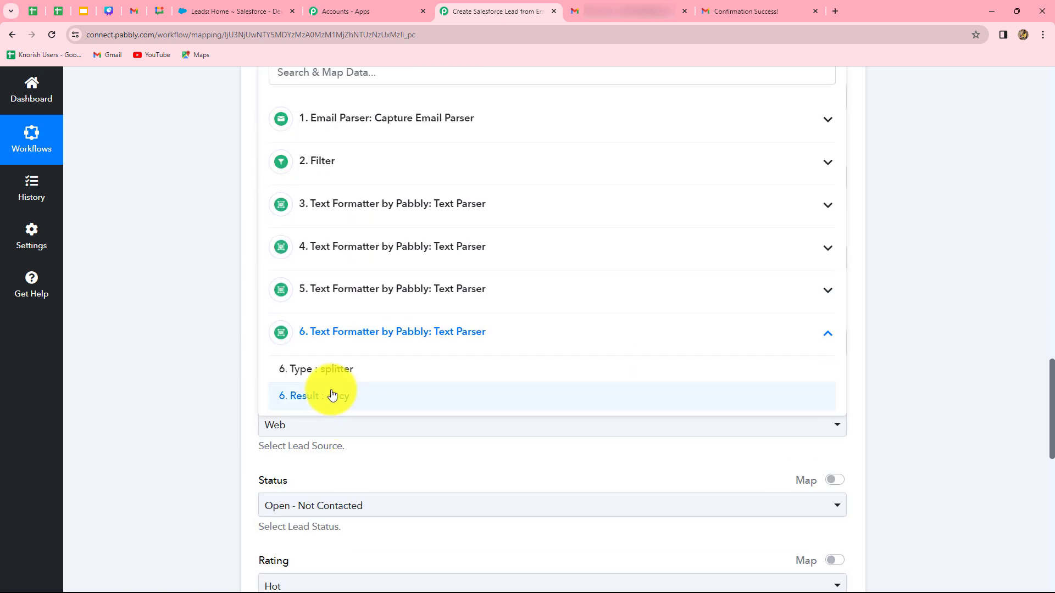
left_click(331, 395)
Map step 5's parsed email into Email and set Lead Source to Other
scroll(241, 380, "down", 1)
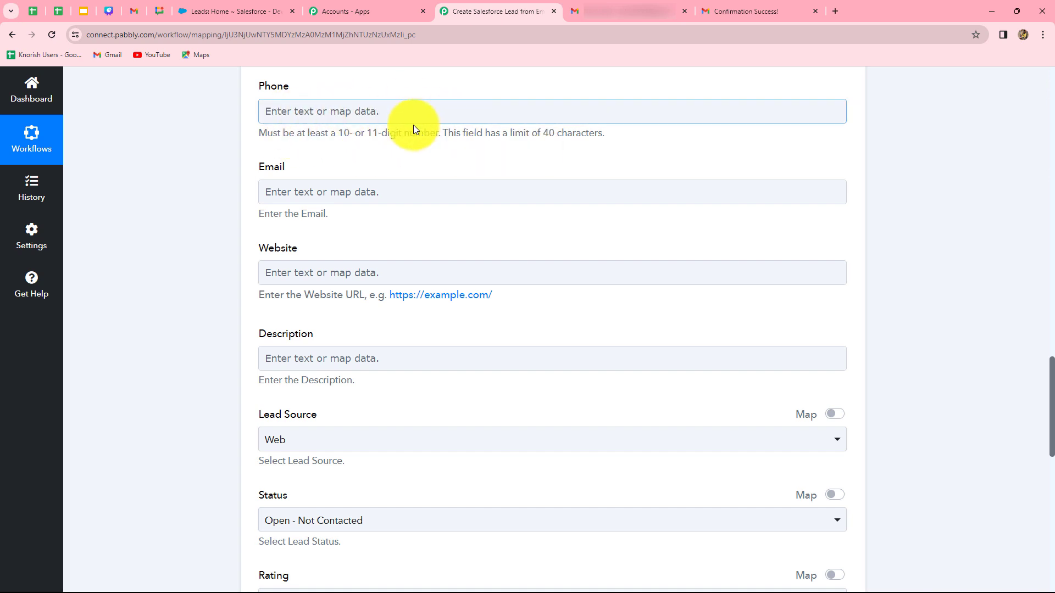
scroll(305, 187, "down", 2)
left_click(306, 82)
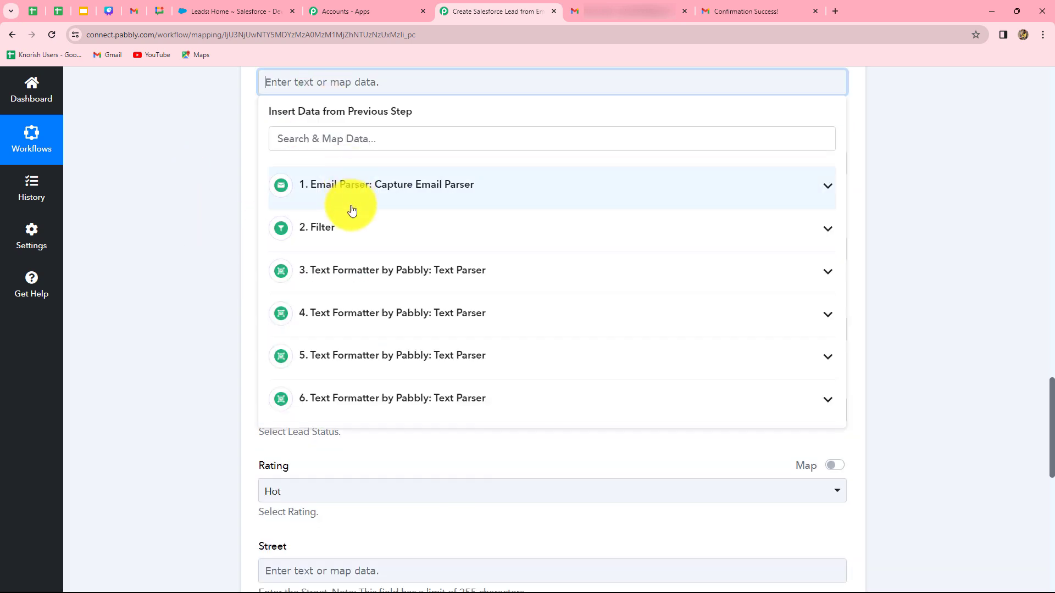
left_click(393, 355)
left_click(374, 421)
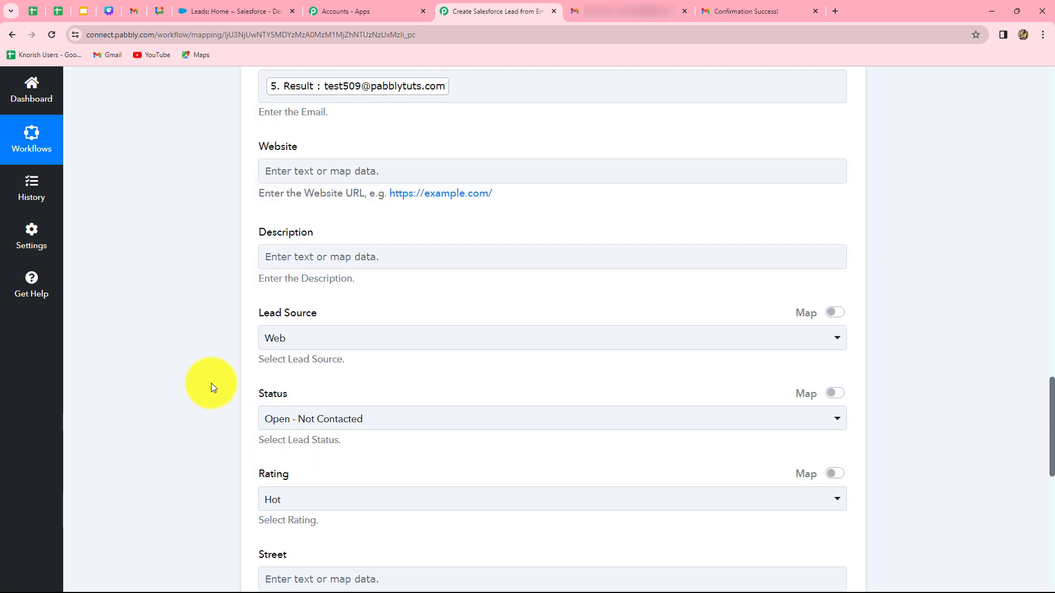
scroll(211, 384, "down", 3)
left_click(313, 173)
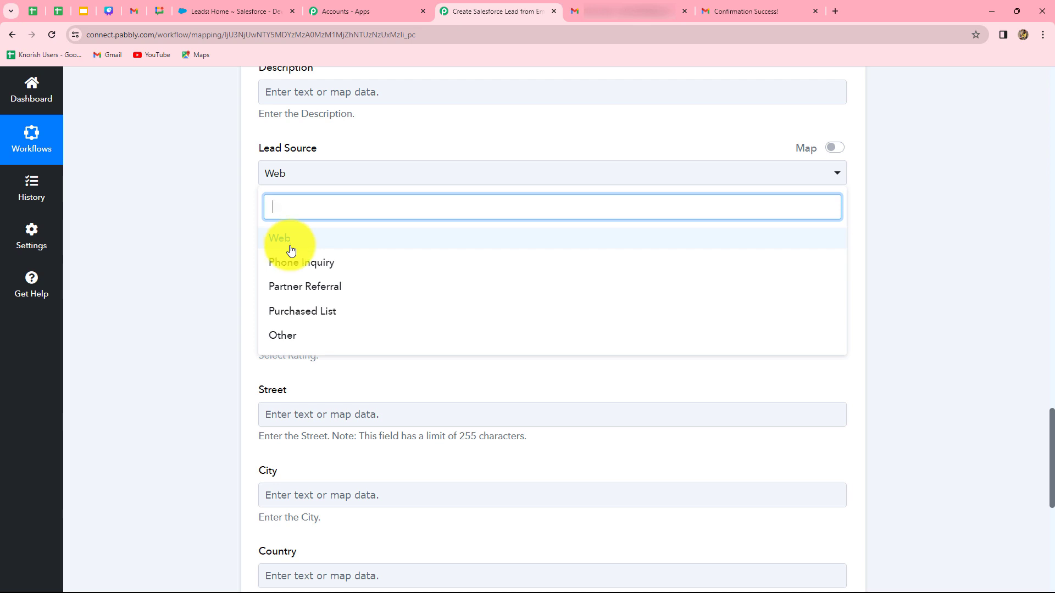
left_click(292, 343)
scroll(212, 309, "down", 5)
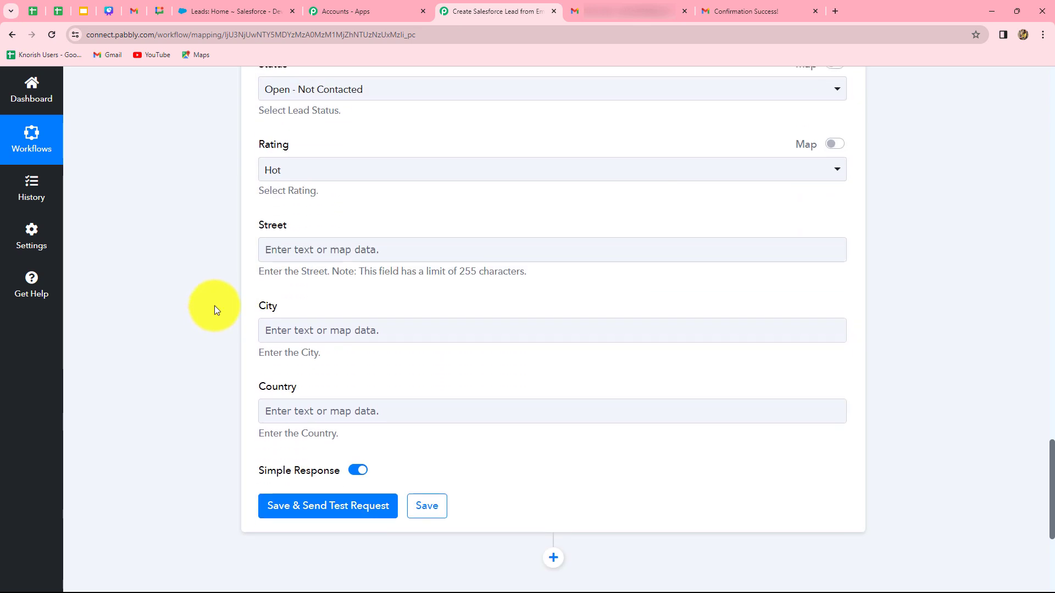
Save and test Create Lead, getting Success 1 with a lead Id, then view Salesforce Leads
scroll(220, 305, "down", 2)
left_click(304, 296)
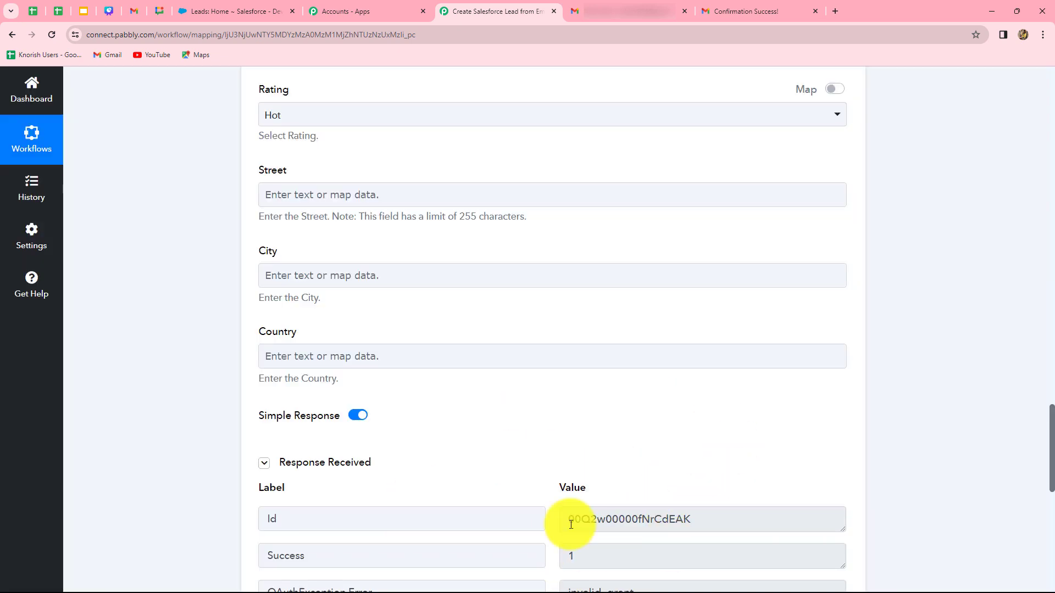
left_click(210, 15)
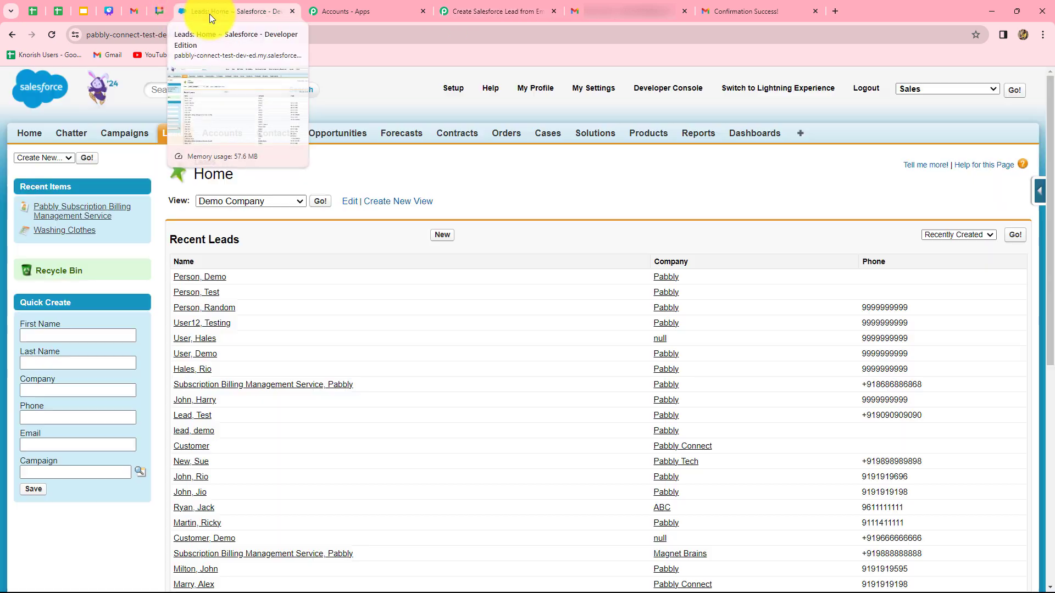
Reload Leads and open the abcy Test lead to check its details, then return to Pabbly
left_click(48, 34)
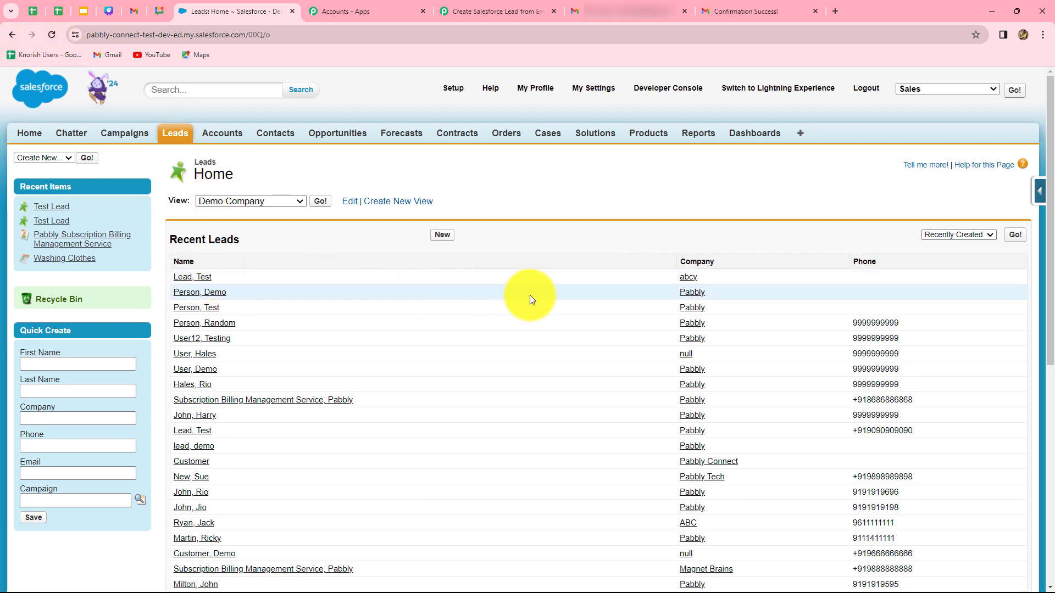
left_click(691, 285)
scroll(312, 315, "down", 3)
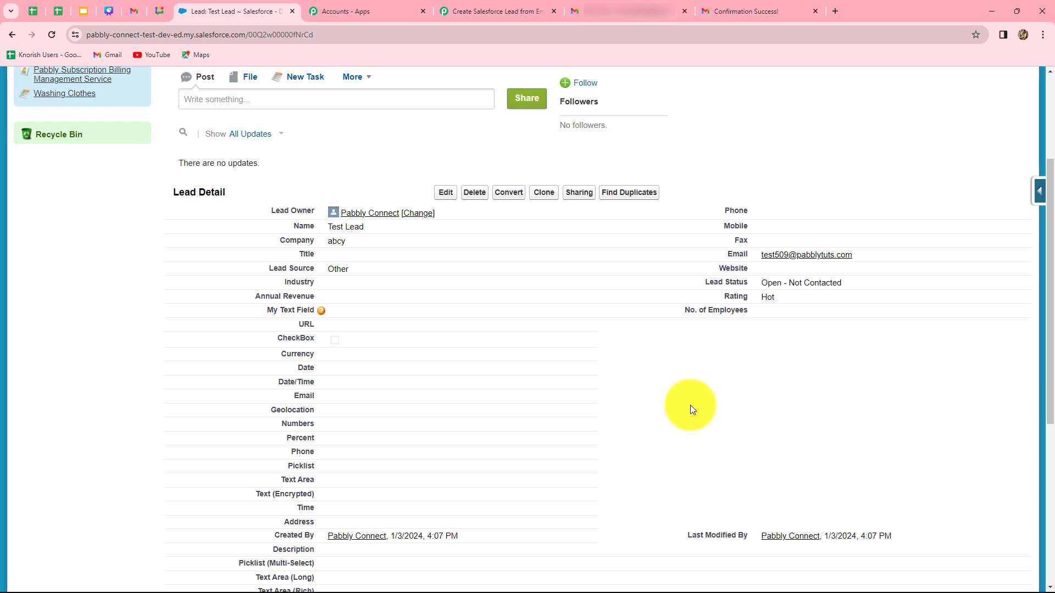
left_click(503, 11)
scroll(888, 242, "up", 10)
scroll(888, 242, "up", 15)
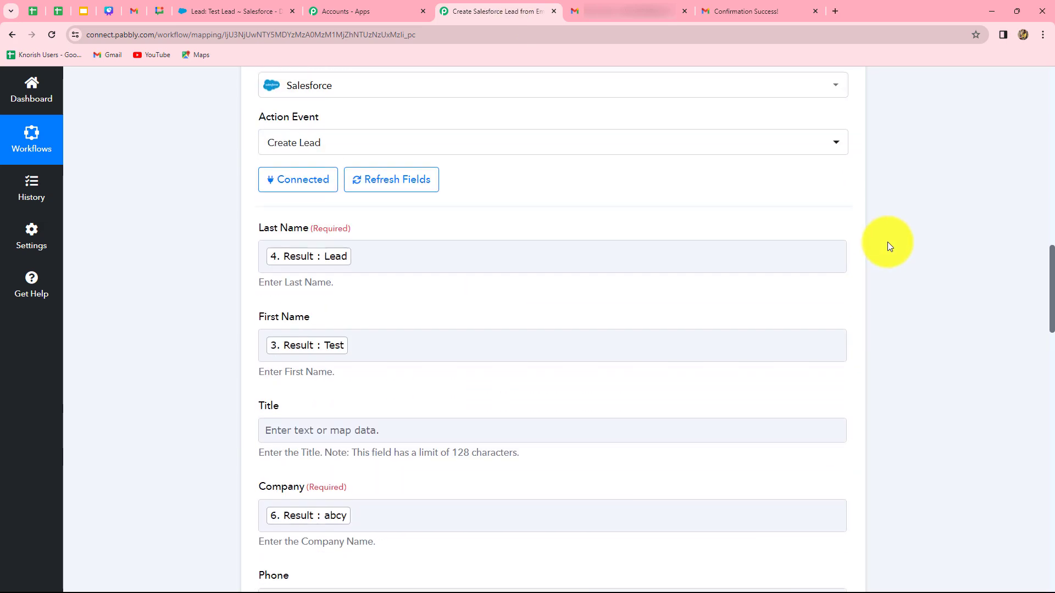
scroll(953, 346, "up", 5)
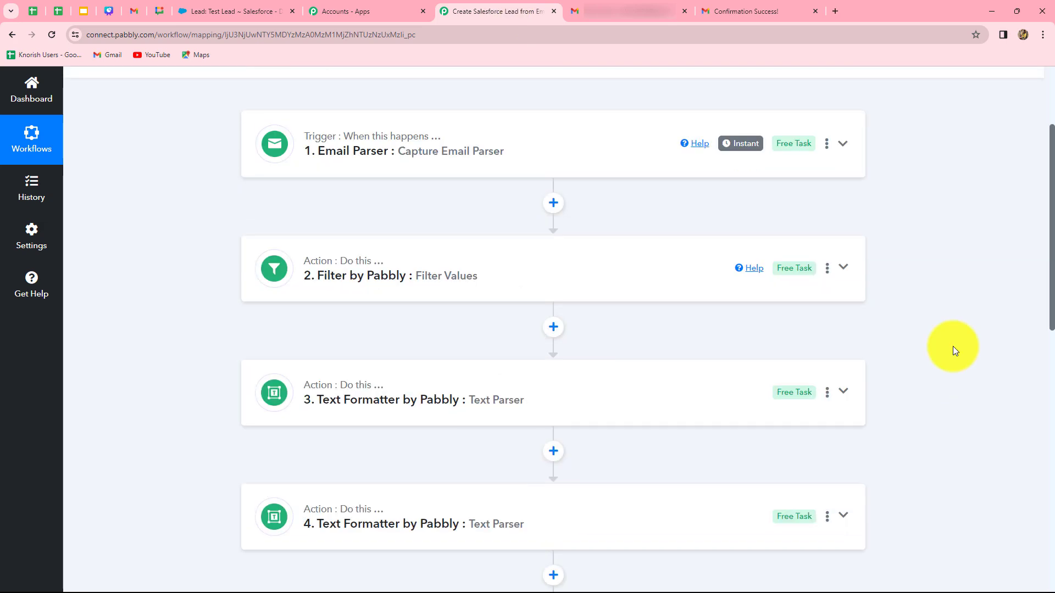
scroll(953, 346, "down", 5)
scroll(952, 346, "up", 4)
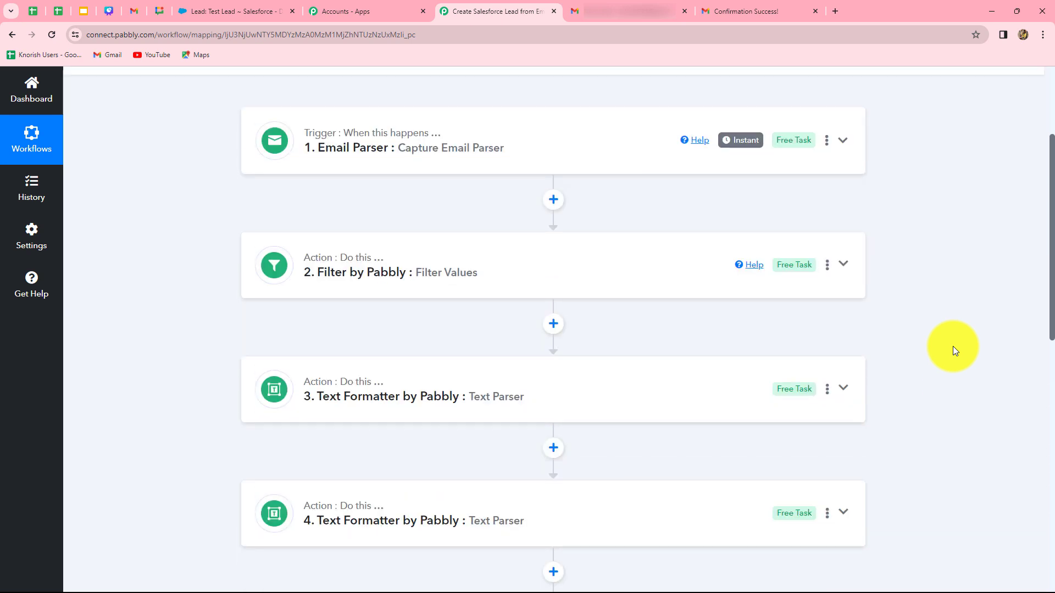
scroll(339, 270, "down", 5)
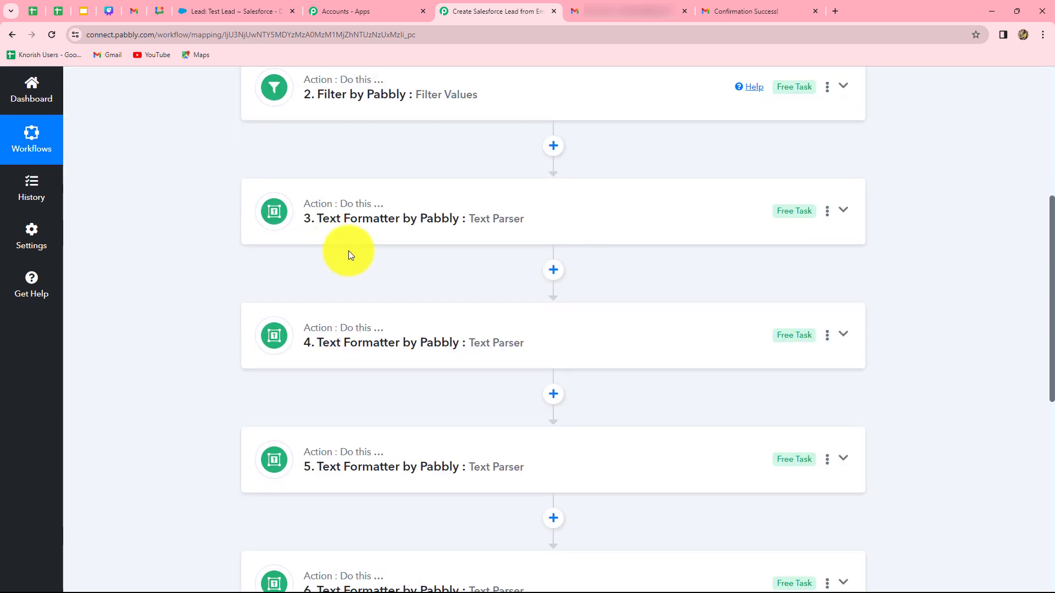
scroll(348, 254, "down", 5)
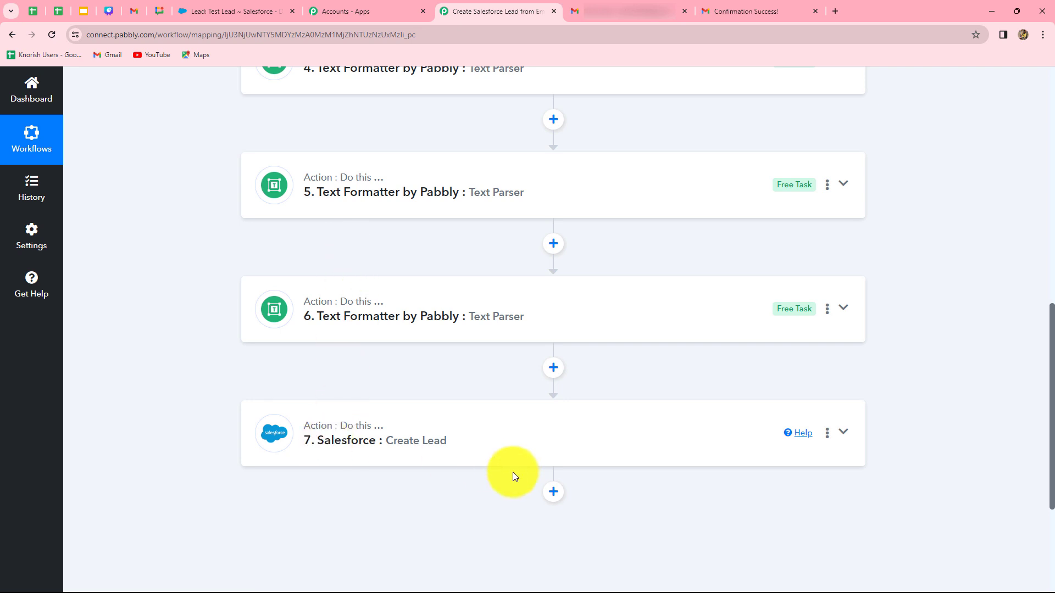
scroll(979, 406, "up", 7)
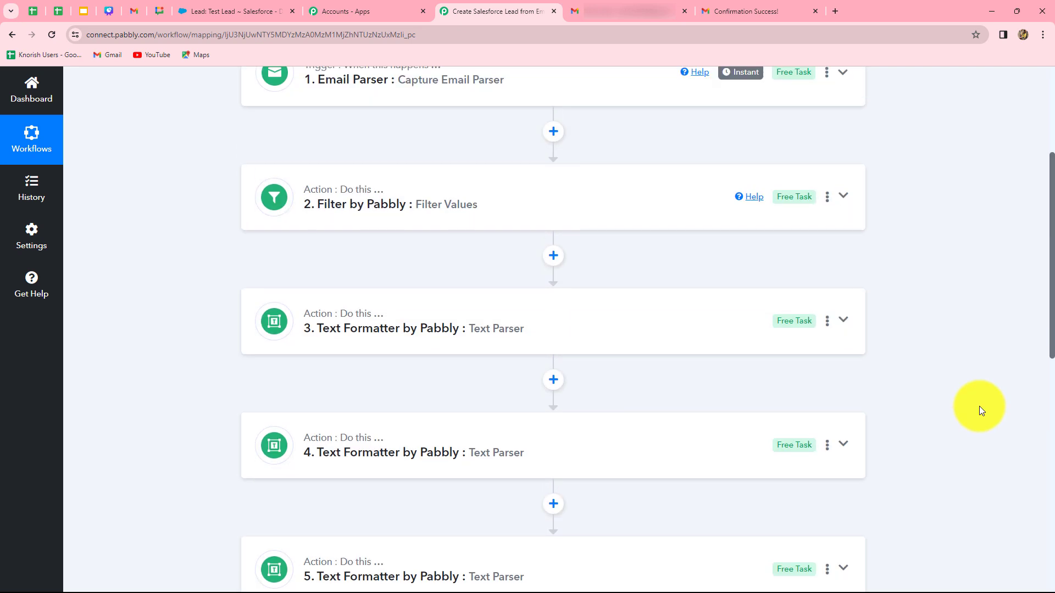
scroll(970, 406, "up", 3)
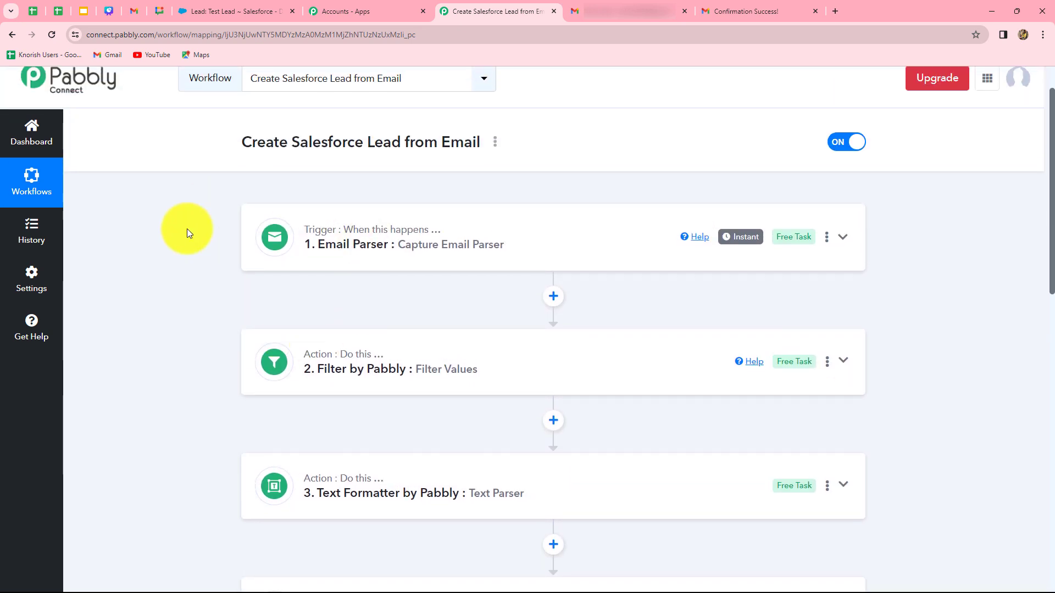